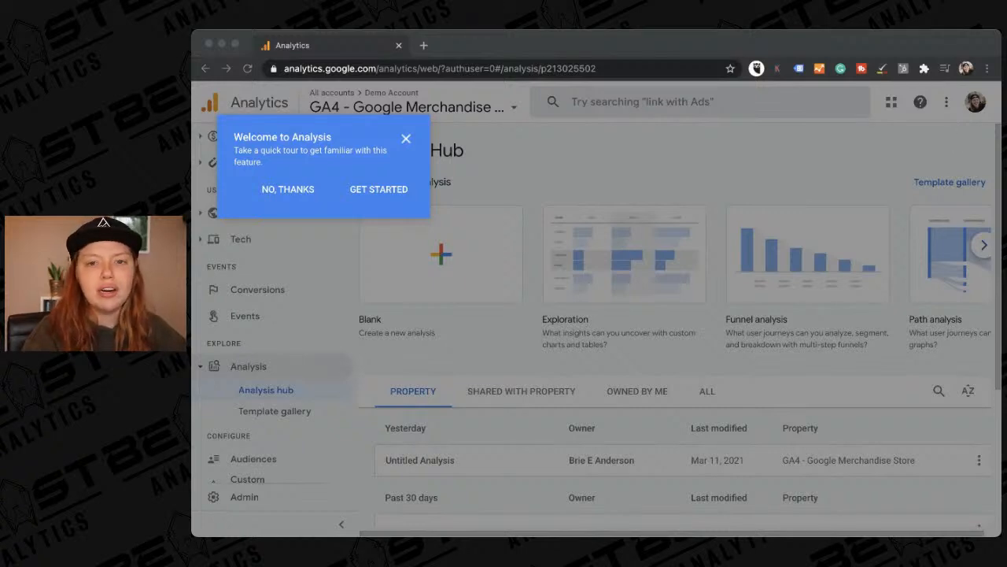
- Dismiss the Analysis welcome tour and look over the Analysis Hub's starting templates and saved analyses
click(967, 389)
click(406, 139)
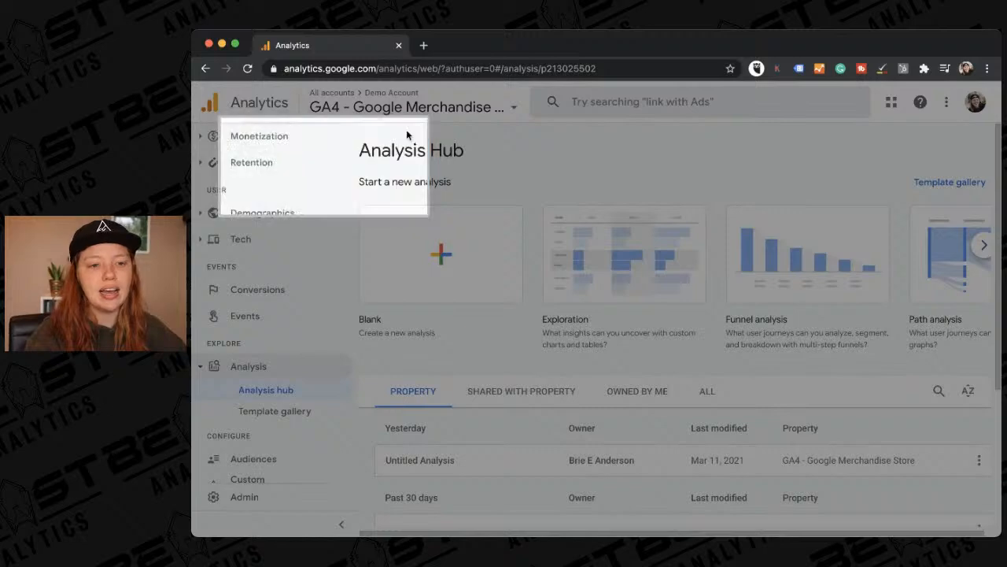
scroll(621, 246, down, 2)
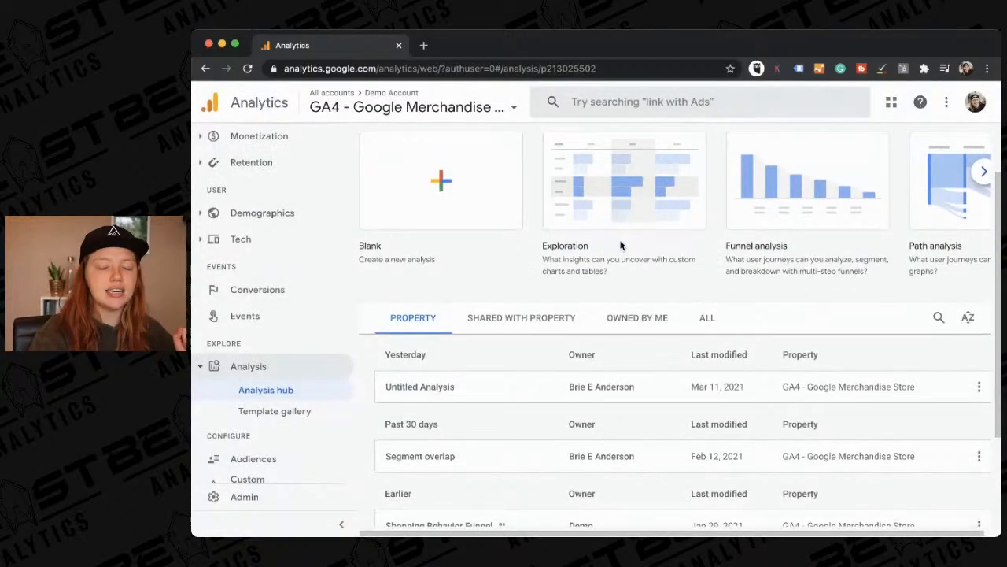
scroll(621, 245, down, 1)
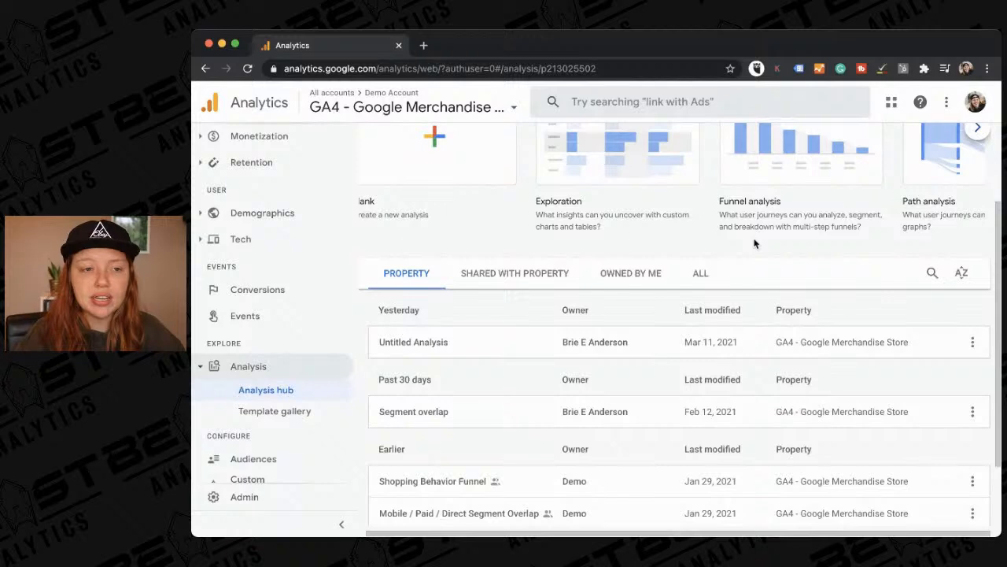
- Check the properties in the demo account and review the report navigation and saved analyses in the Analysis Hub
click(417, 106)
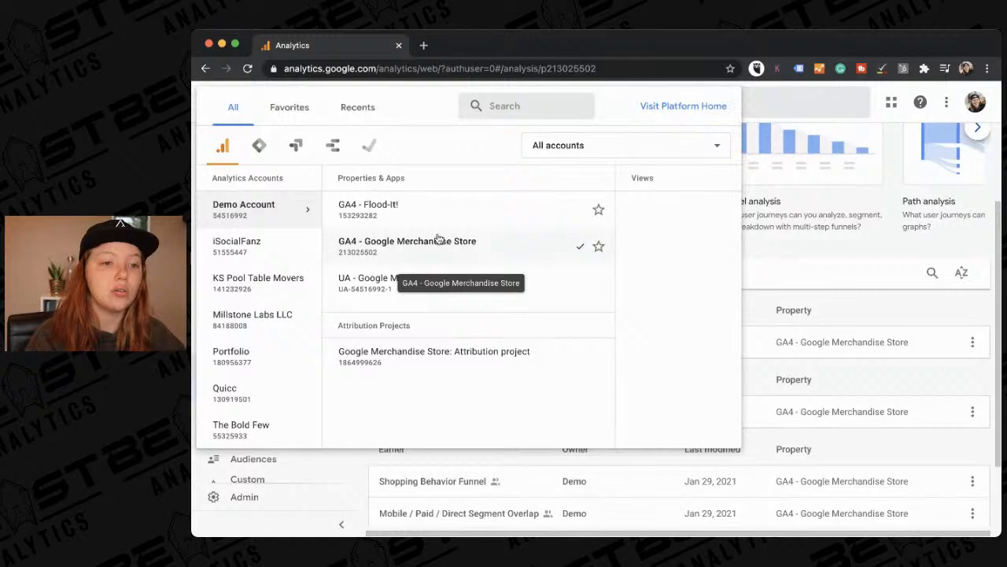
click(791, 251)
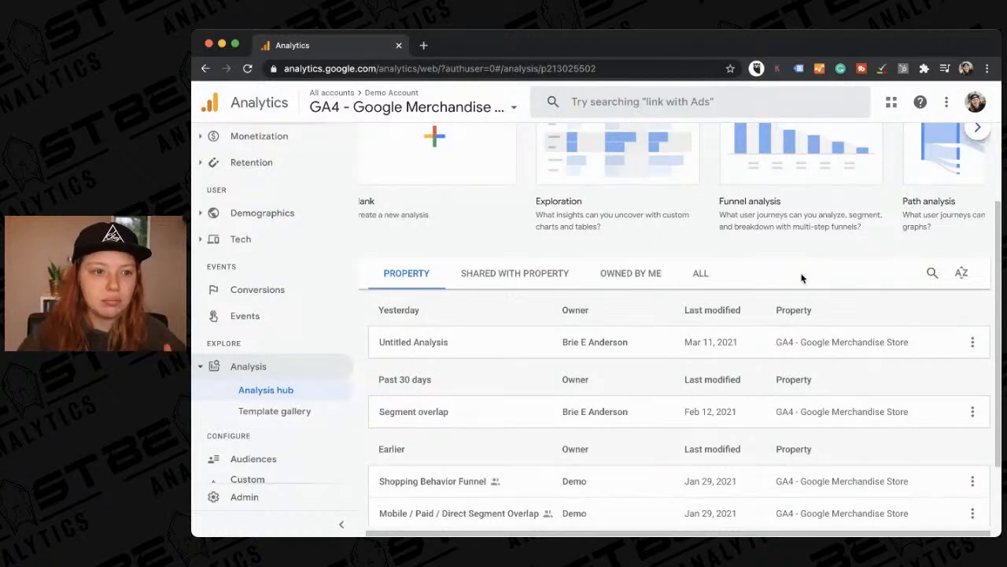
scroll(252, 244, up, 3)
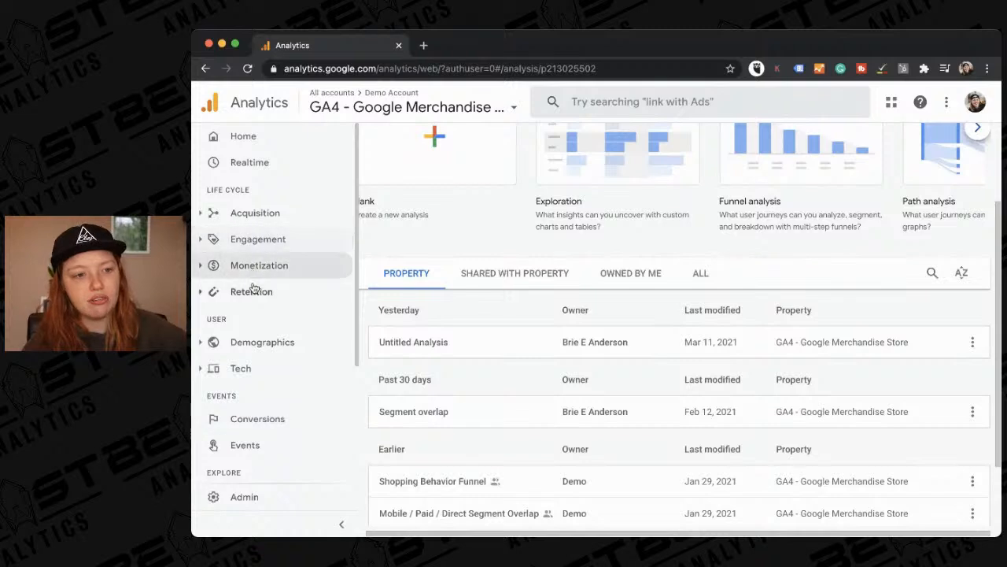
scroll(254, 354, down, 3)
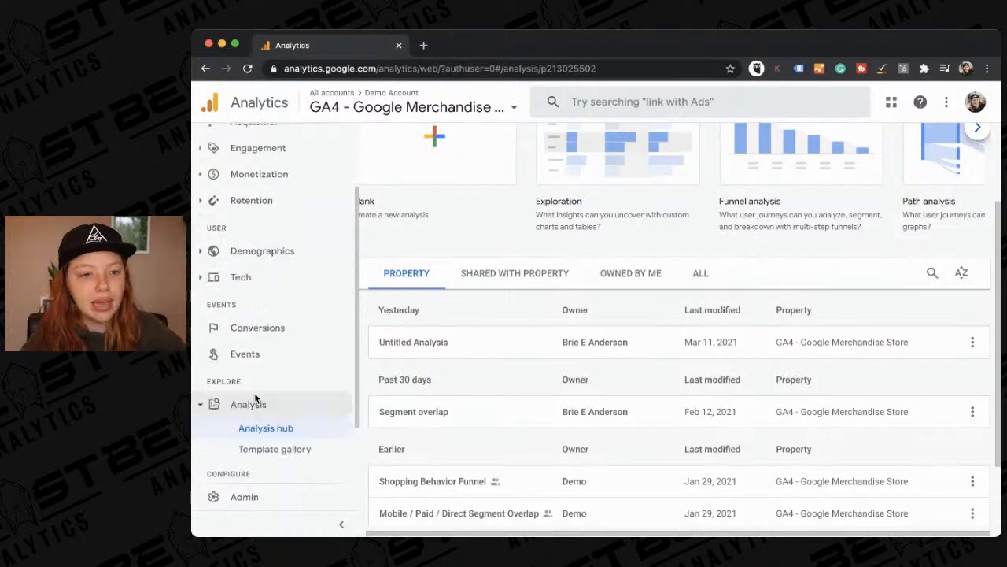
scroll(469, 311, down, 2)
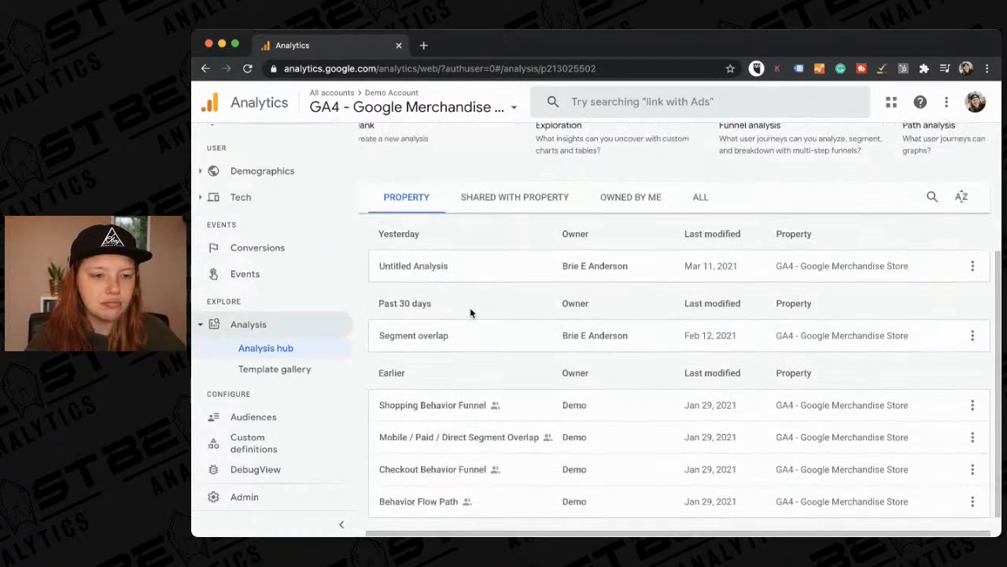
scroll(470, 314, up, 2)
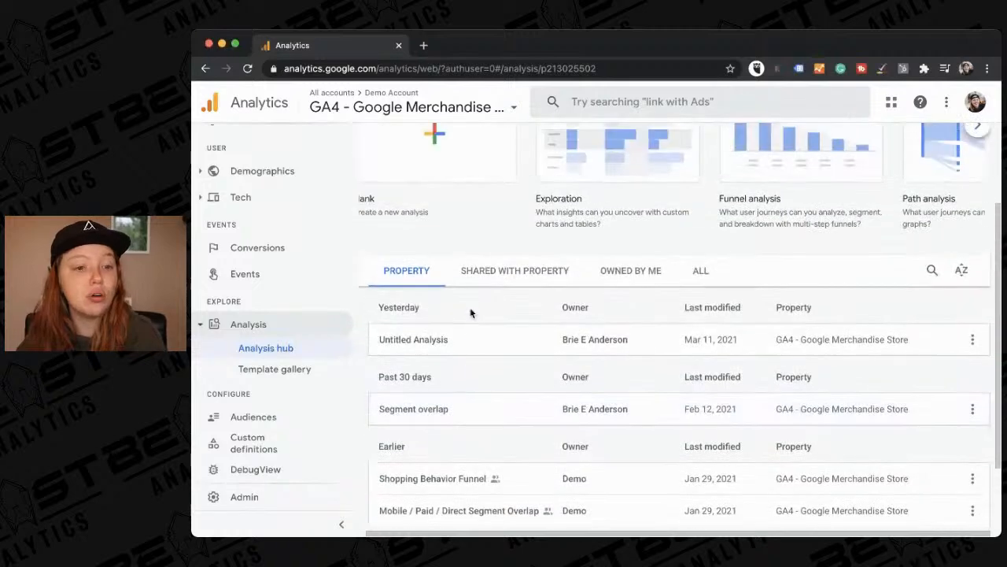
click(294, 348)
scroll(425, 333, down, 3)
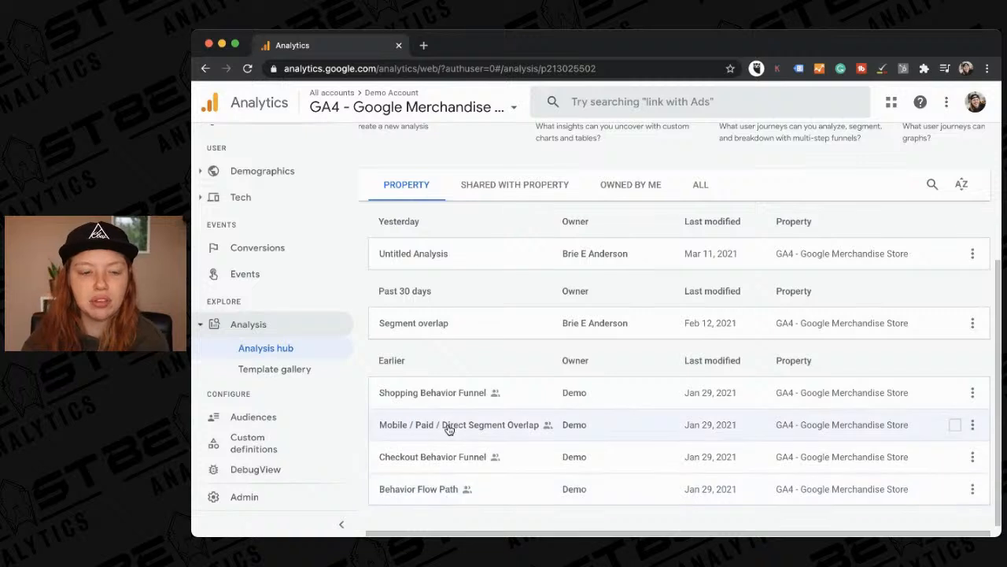
- Open the template gallery and examine its technique, use case and industry templates
click(293, 368)
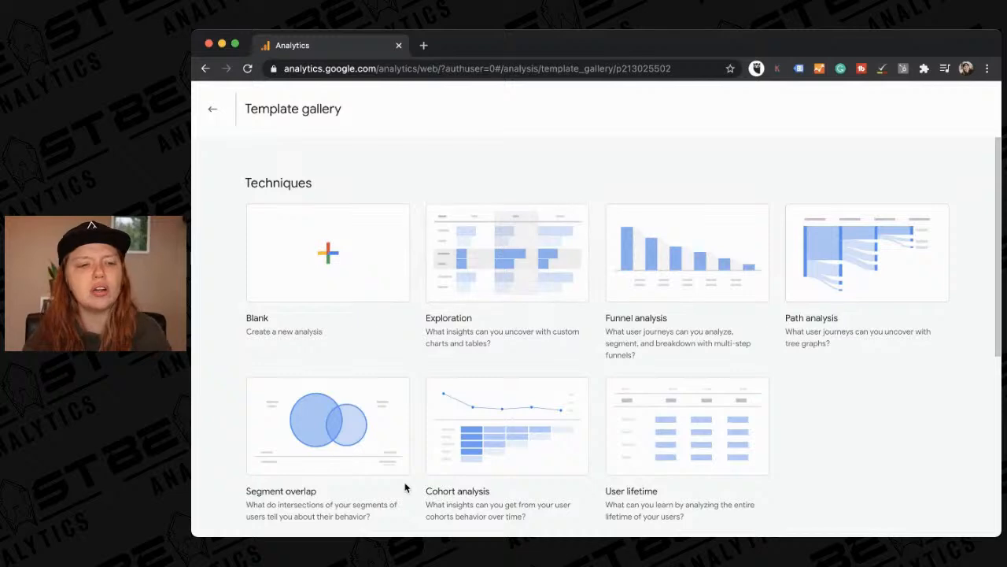
scroll(315, 460, down, 1)
scroll(326, 412, down, 6)
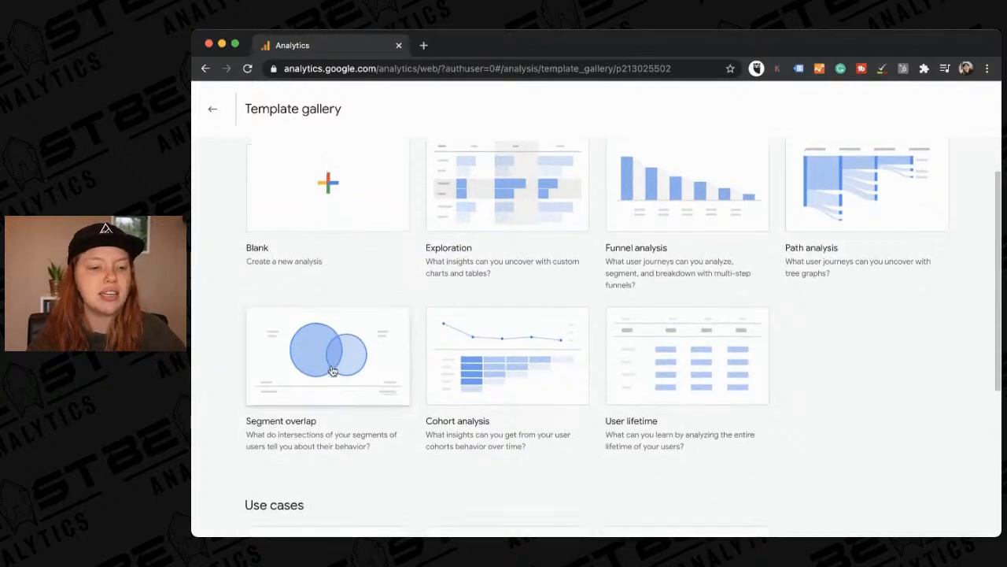
scroll(330, 371, up, 1)
scroll(434, 228, up, 5)
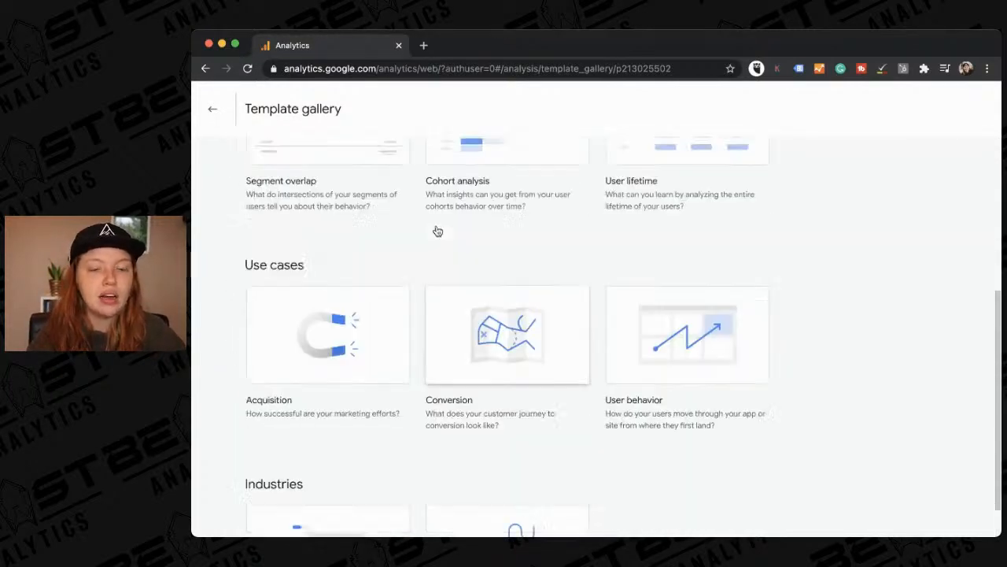
scroll(710, 424, down, 2)
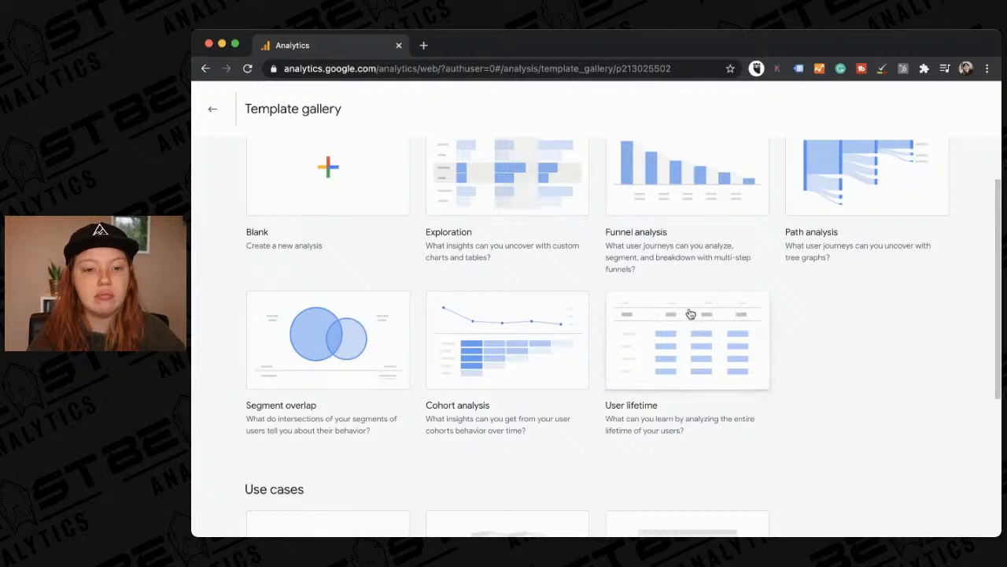
scroll(815, 227, up, 1)
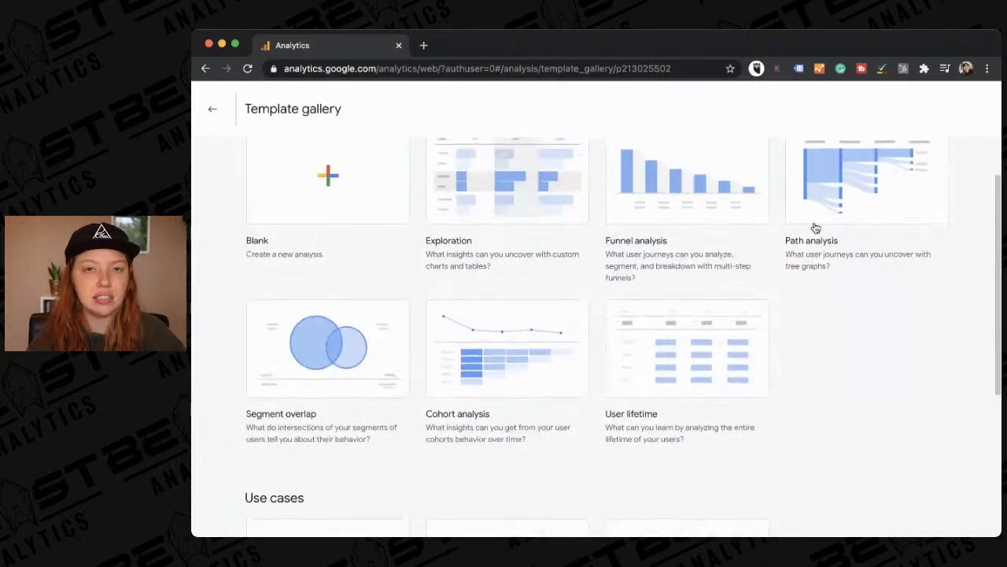
scroll(871, 214, down, 5)
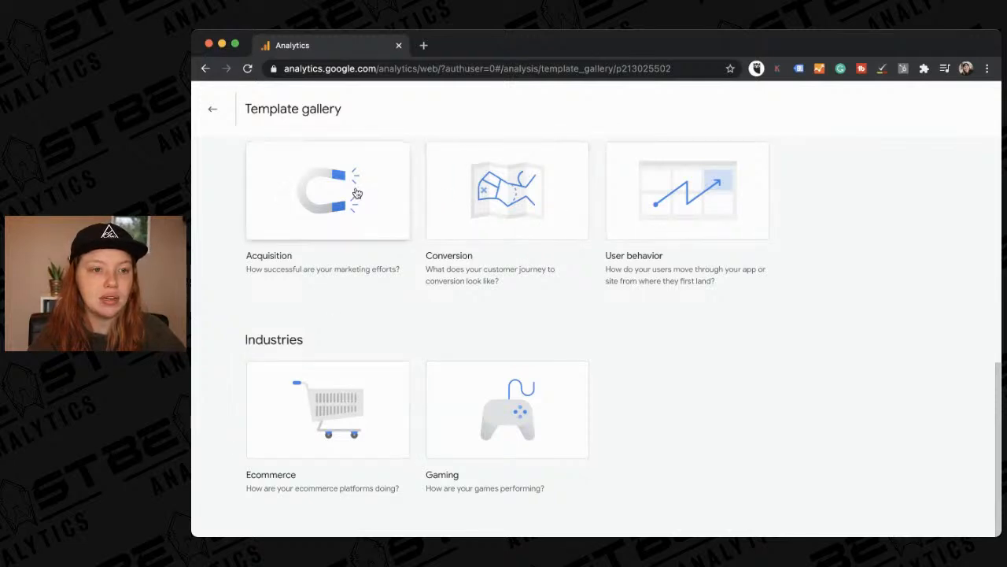
scroll(356, 193, up, 1)
scroll(357, 193, down, 1)
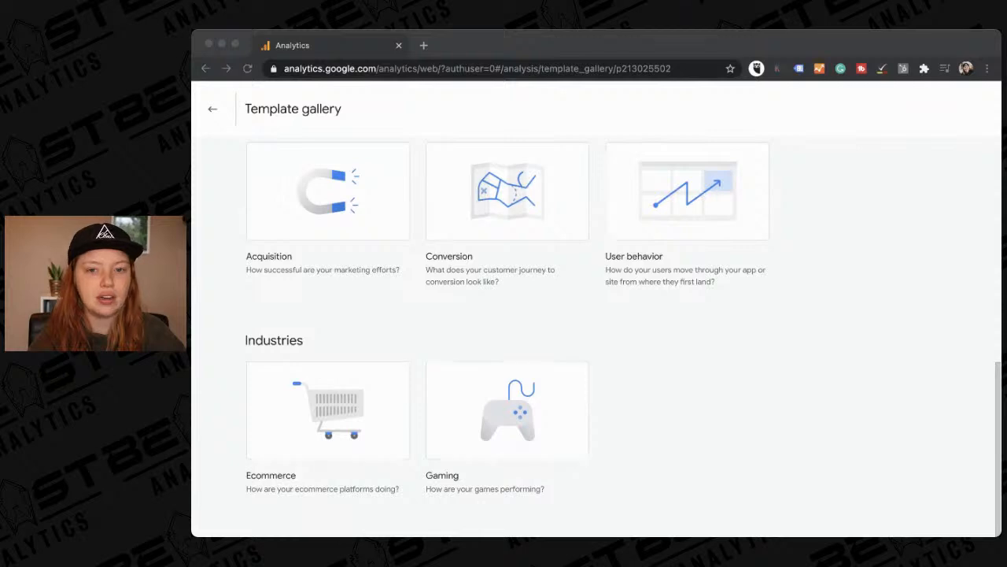
click(889, 337)
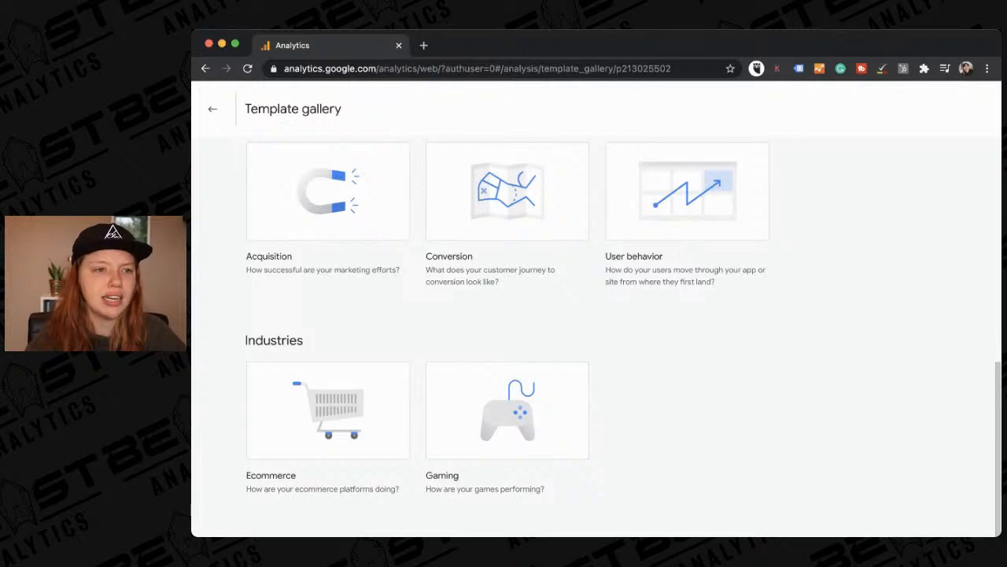
scroll(280, 199, up, 1)
scroll(280, 199, up, 3)
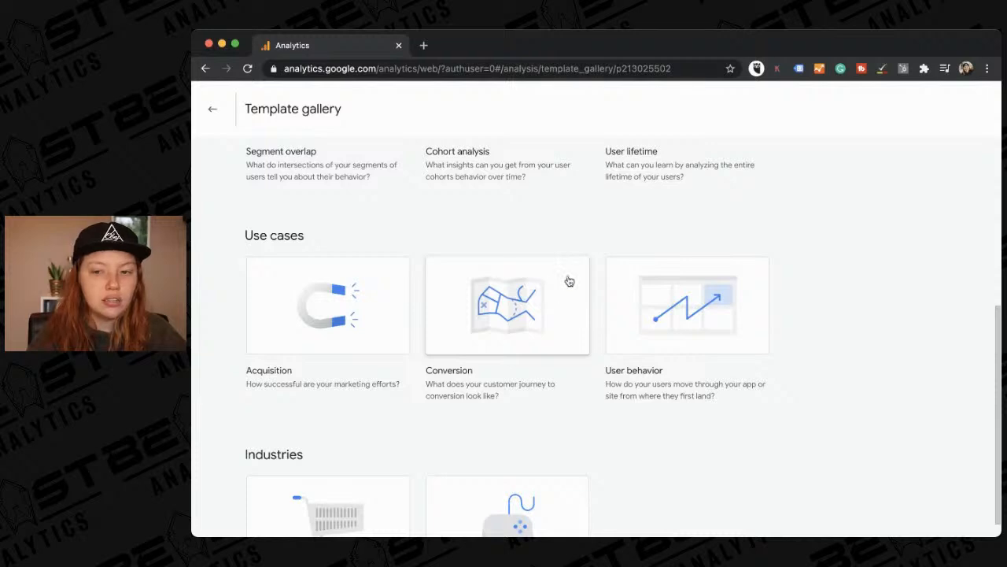
scroll(569, 281, up, 8)
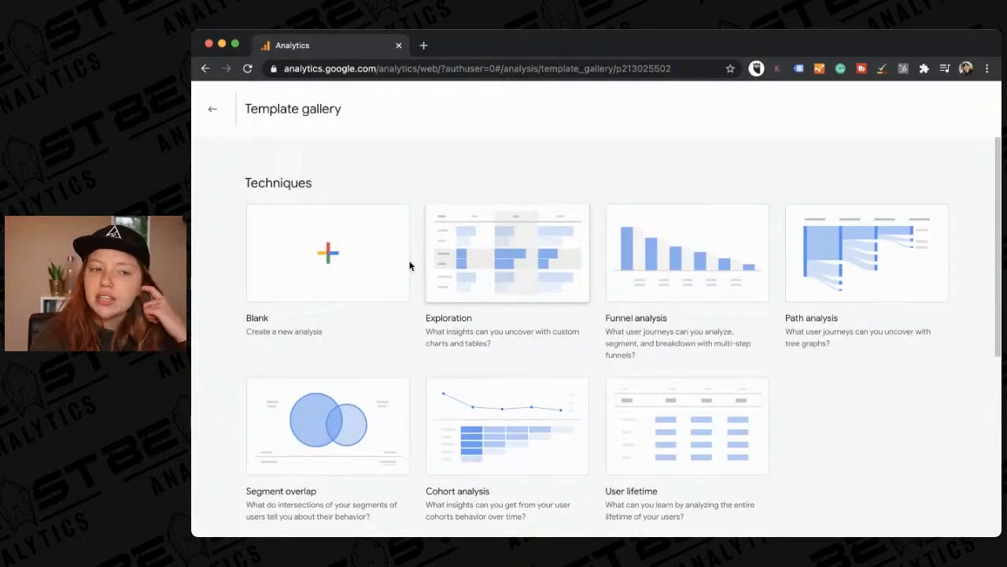
- Return from the template gallery to the Analysis Hub and create a blank analysis
click(212, 109)
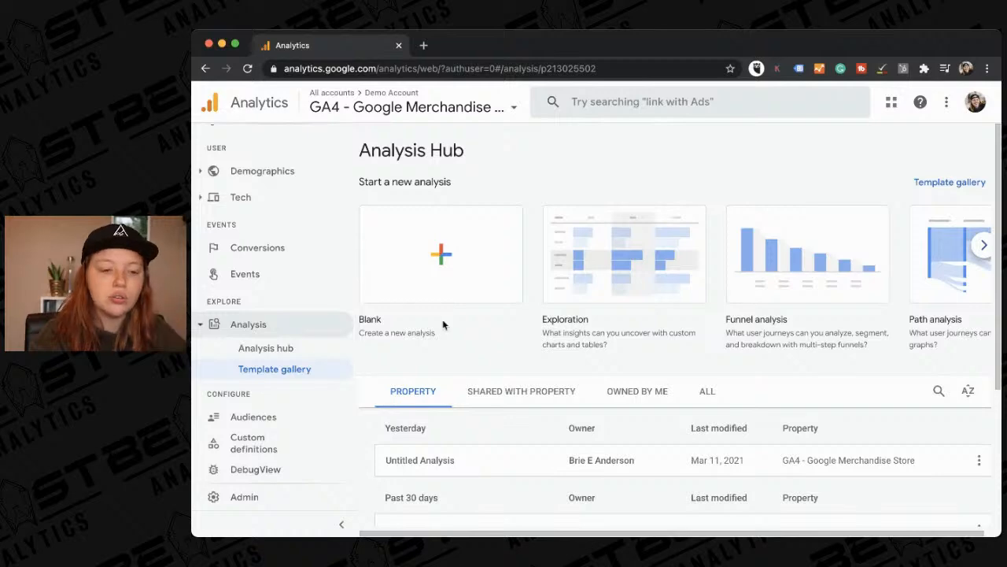
scroll(443, 324, down, 3)
click(437, 153)
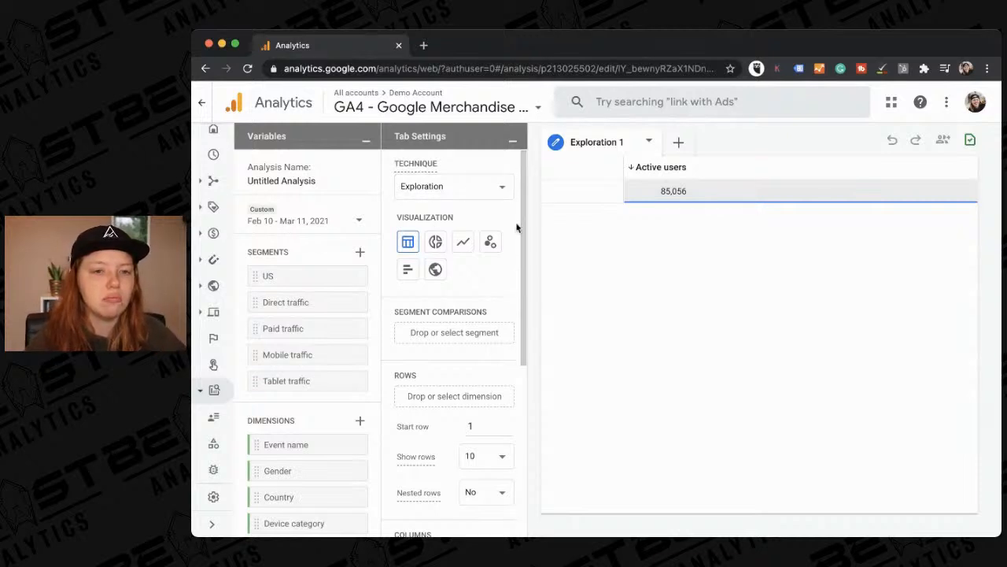
- Check which analysis types can be added as a new tab beside Exploration 1, without adding one
click(684, 141)
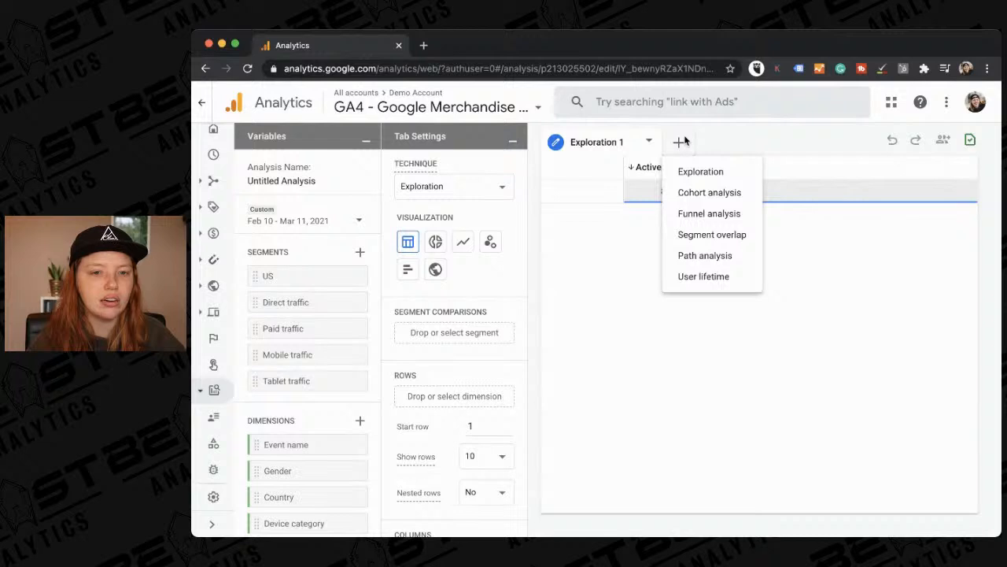
click(680, 141)
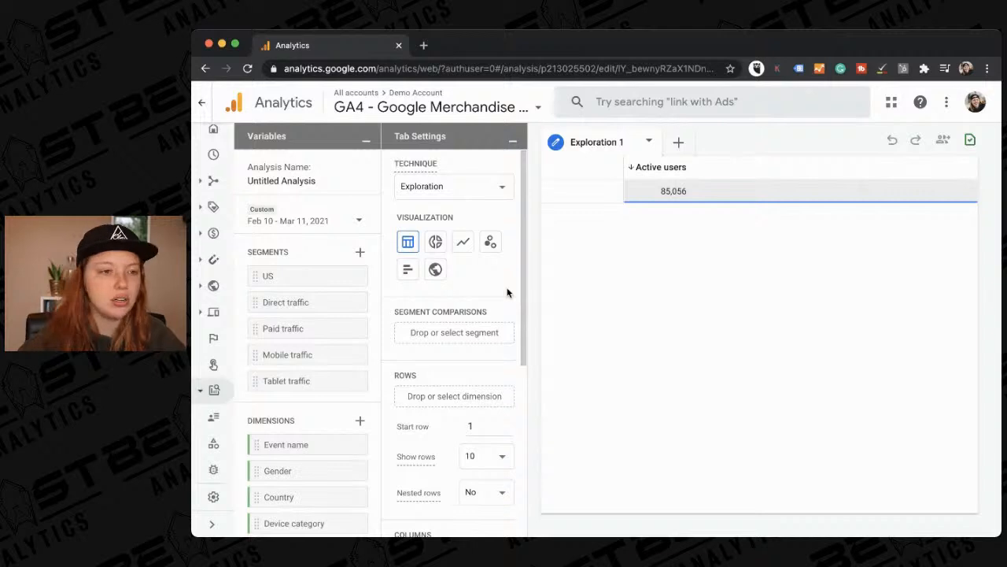
click(192, 316)
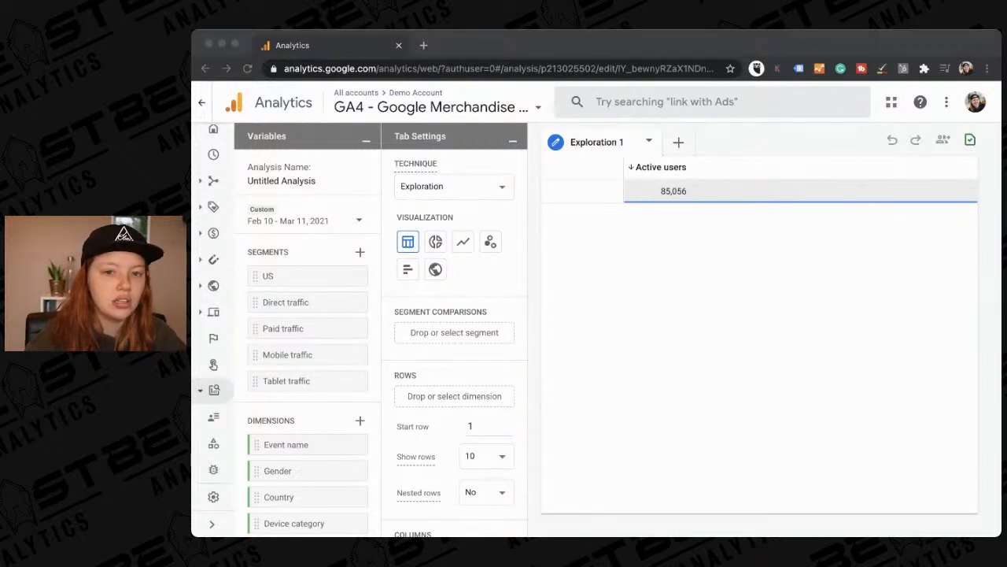
click(999, 292)
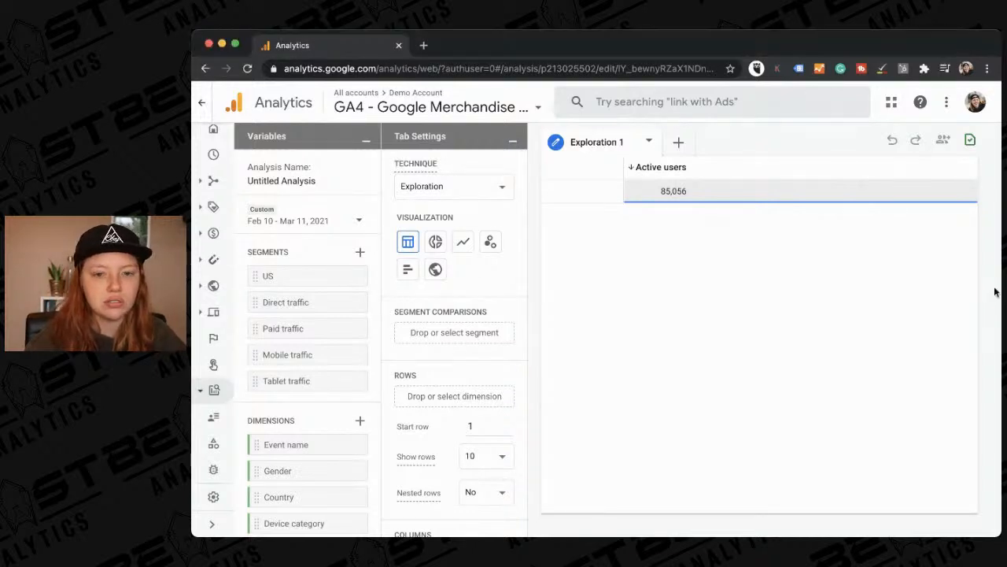
- Review the techniques available in the tab settings of Exploration 1, keeping the current one
scroll(465, 315, down, 1)
scroll(465, 315, up, 1)
click(431, 187)
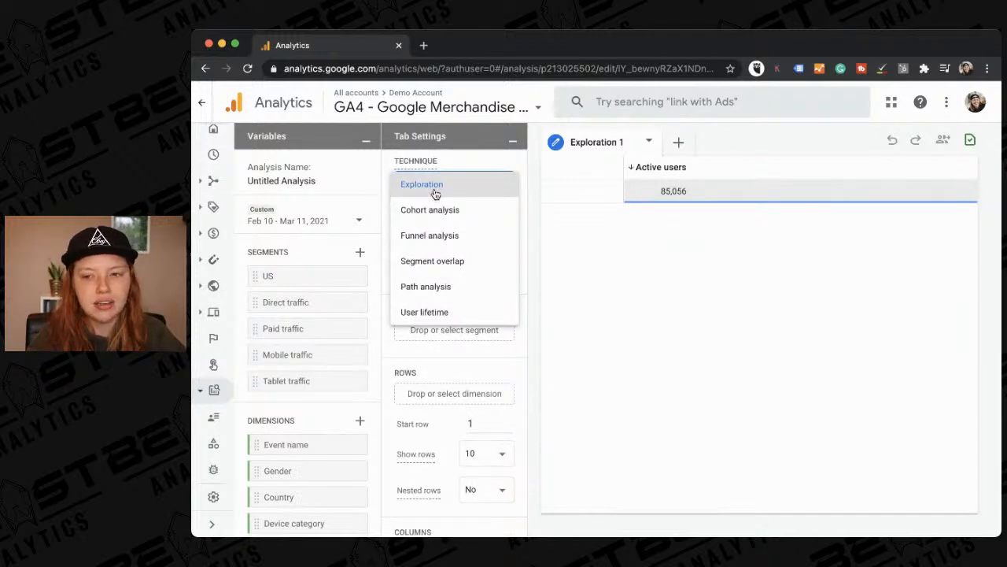
click(634, 298)
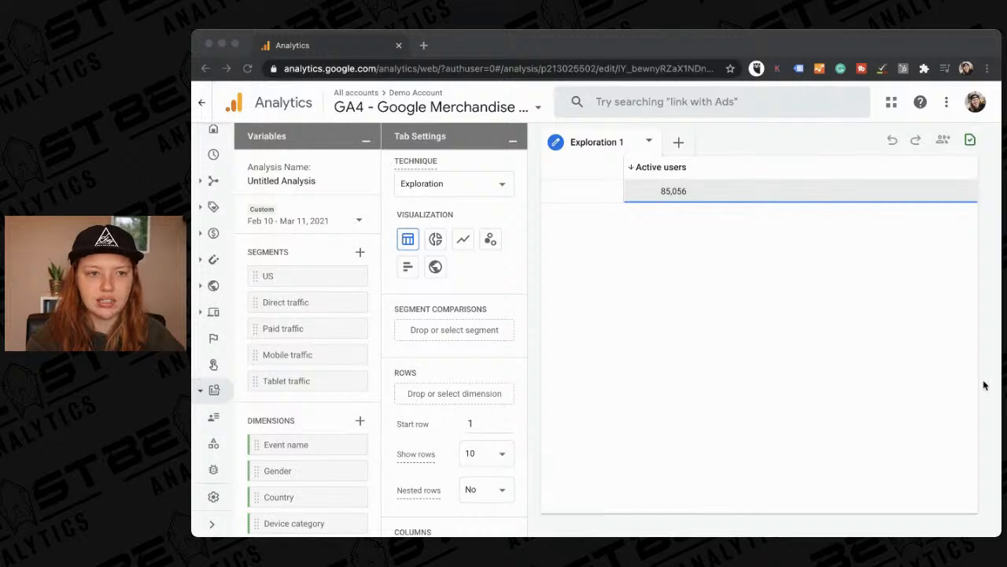
click(999, 407)
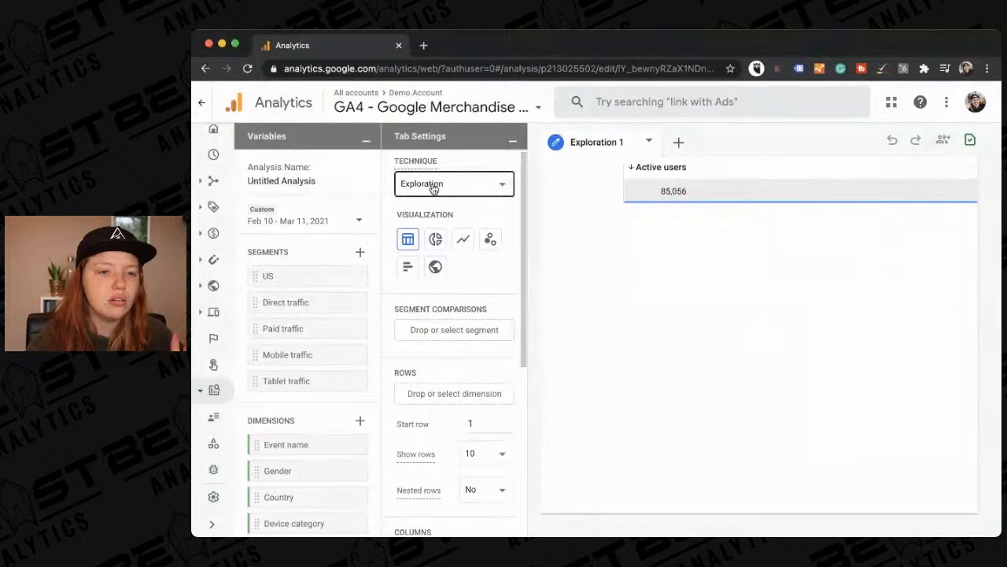
- Switch the technique of Exploration 1 to Cohort analysis and look over the dimensions and metrics
click(463, 327)
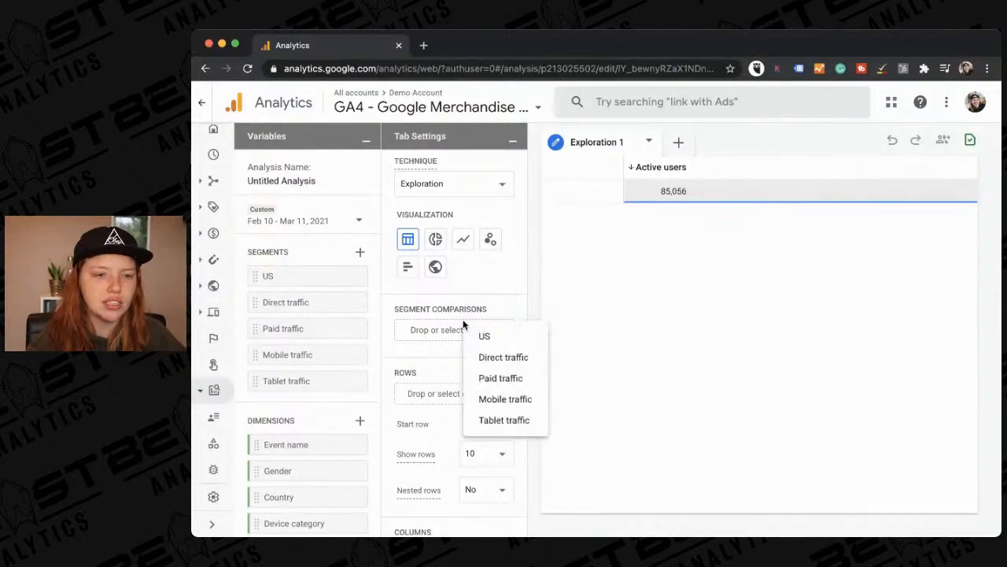
click(434, 189)
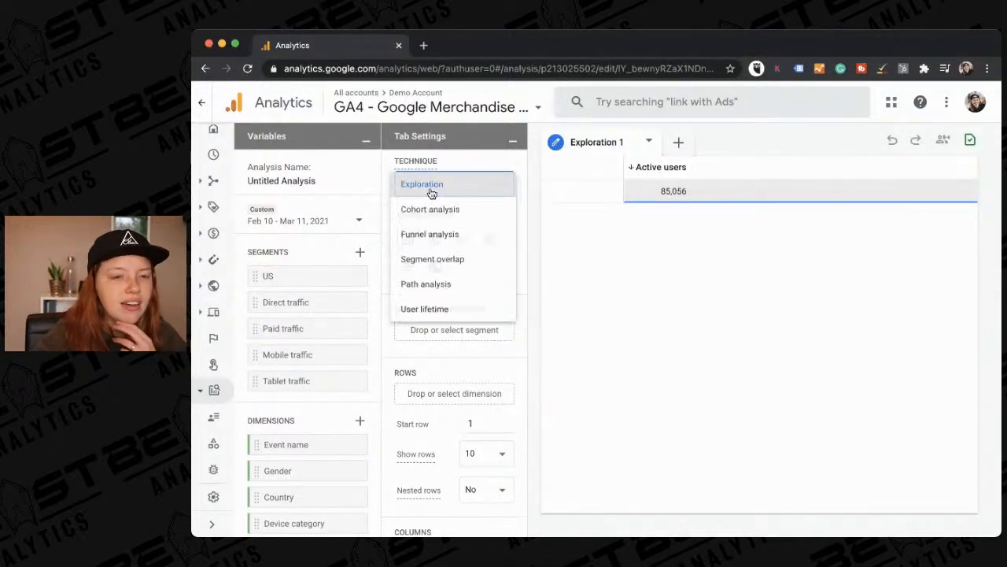
click(439, 210)
click(438, 211)
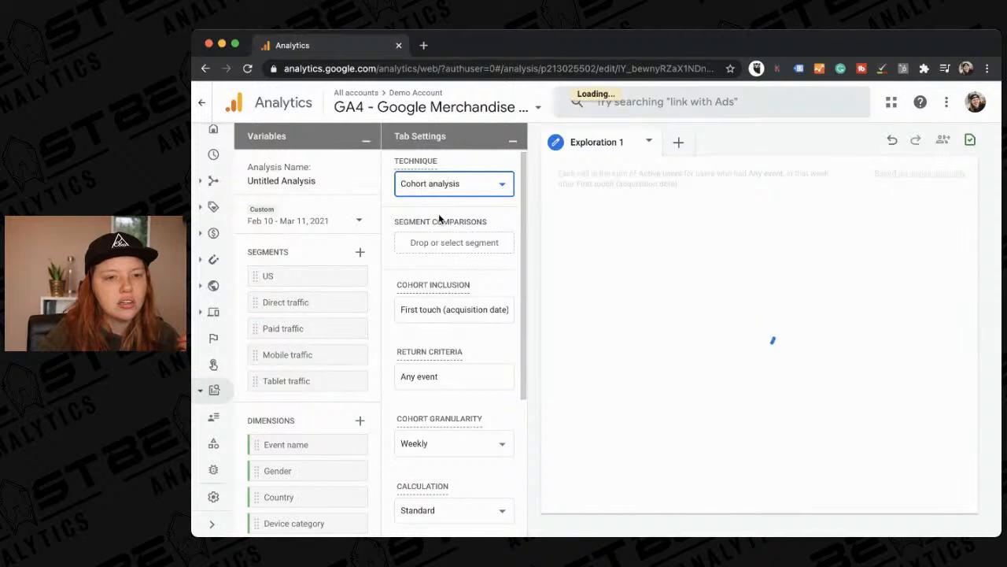
scroll(344, 414, down, 3)
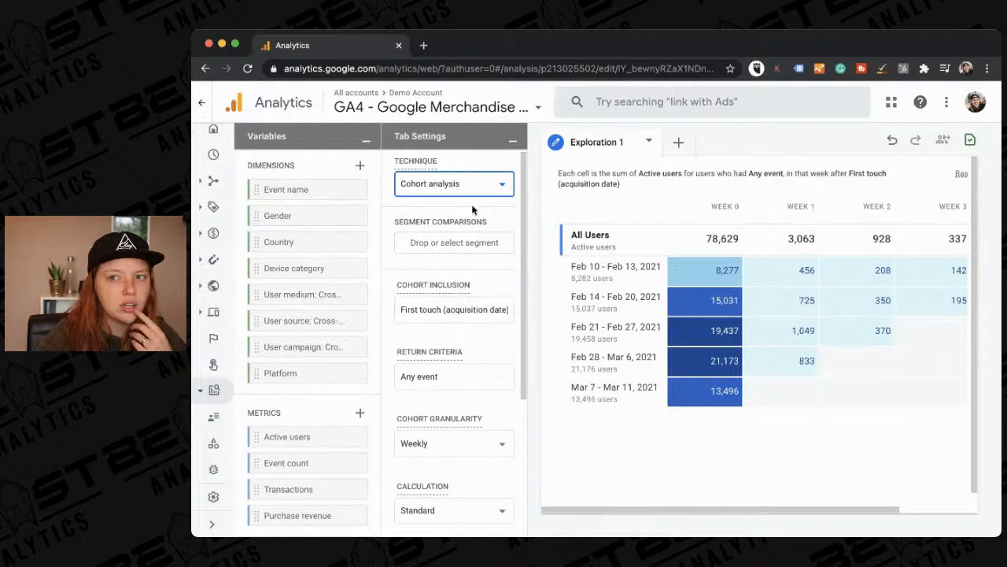
- Set the technique of Exploration 1 to Funnel analysis and review the segments, dimensions and metrics offered for it
click(445, 183)
click(442, 208)
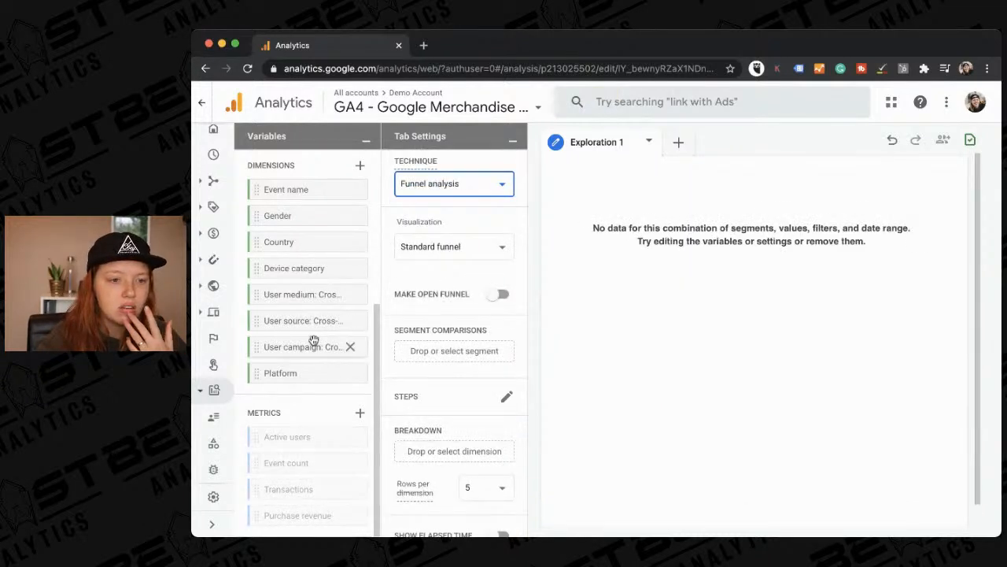
scroll(313, 340, up, 4)
scroll(314, 340, down, 4)
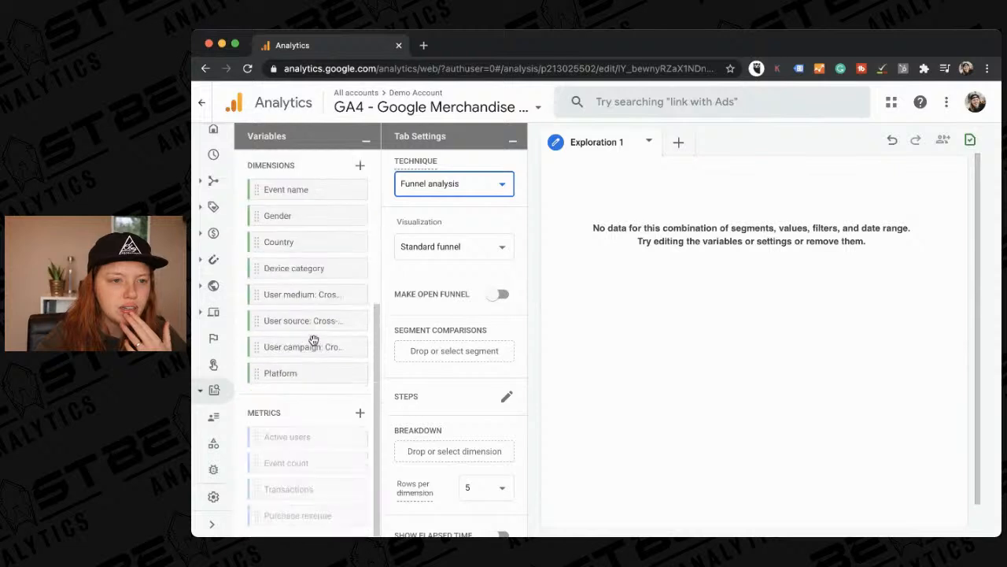
- Switch the technique of Exploration 1 to Segment overlap and back to Funnel analysis, comparing the dimensions and metrics each supports
click(438, 190)
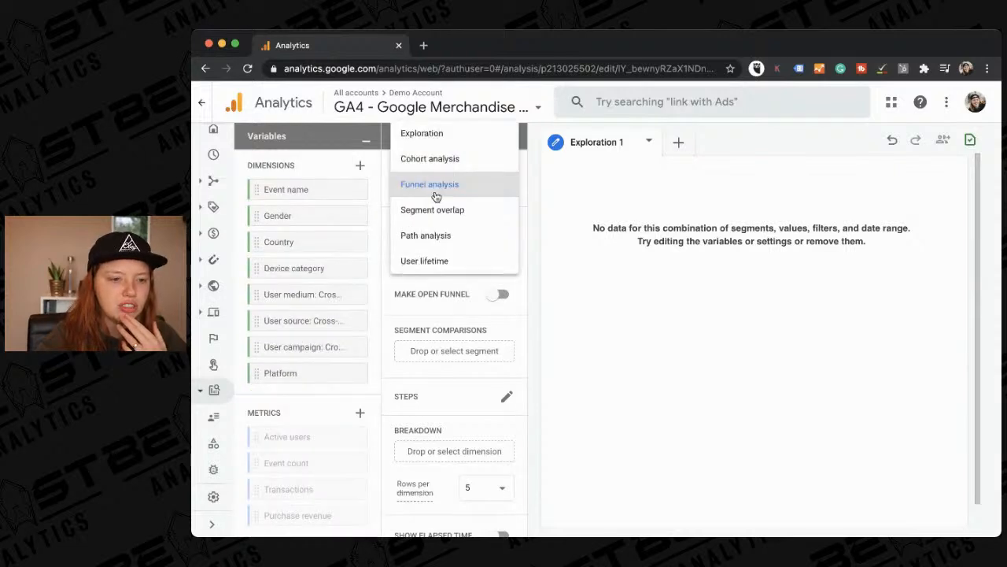
click(431, 211)
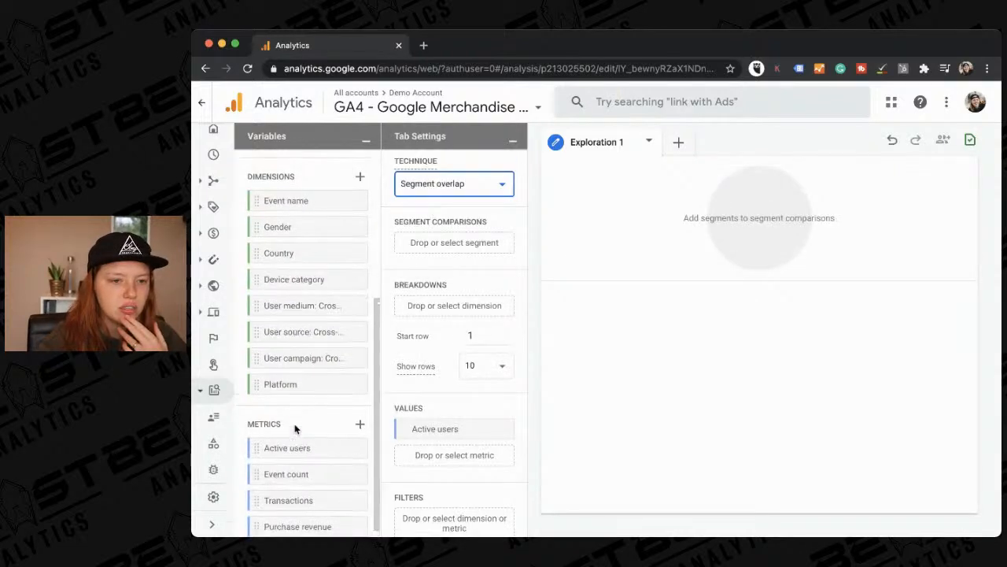
click(433, 185)
click(430, 158)
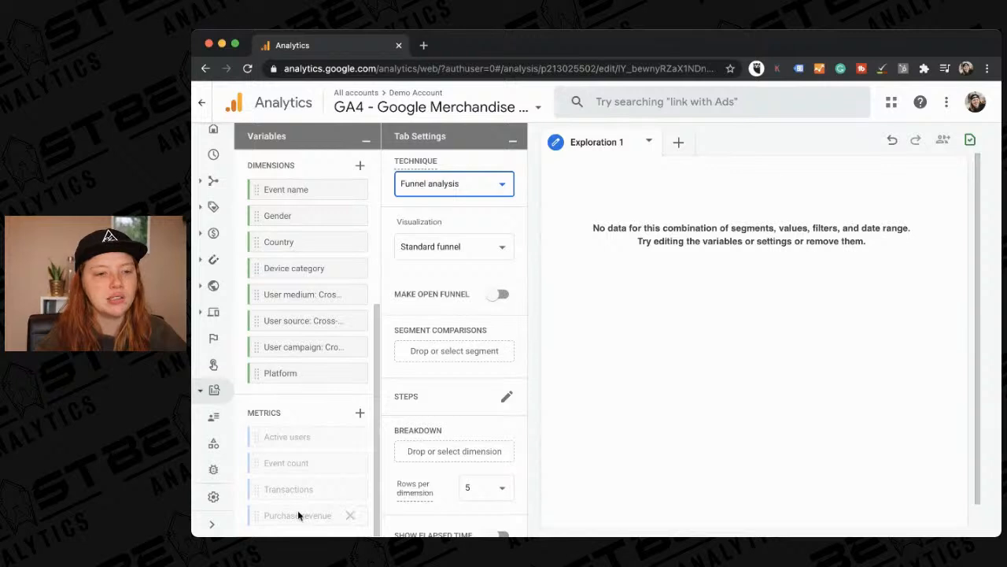
scroll(298, 515, up, 3)
scroll(297, 406, down, 3)
- Set the technique of Exploration 1 to Exploration and add the US segment to its segment comparisons
click(421, 186)
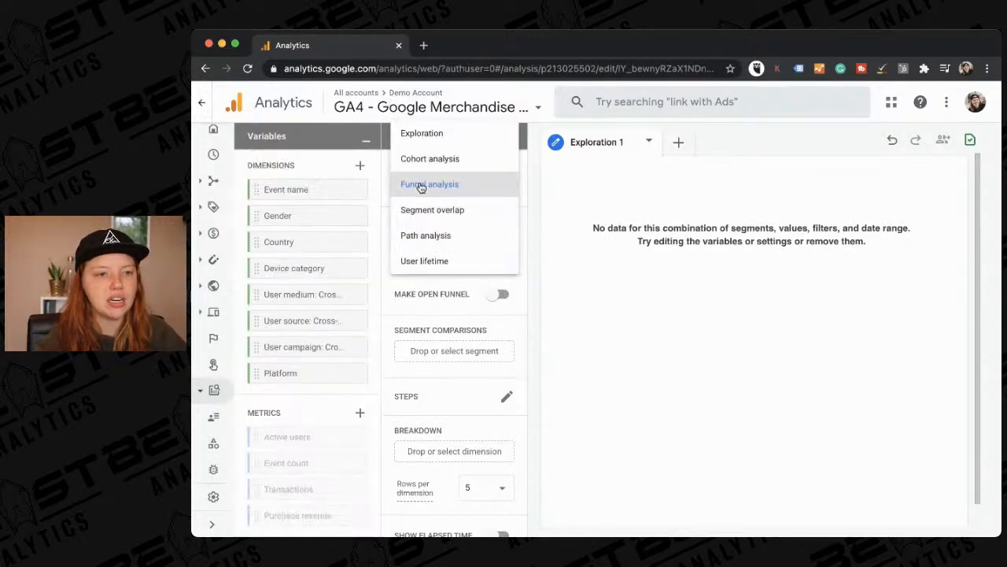
click(401, 134)
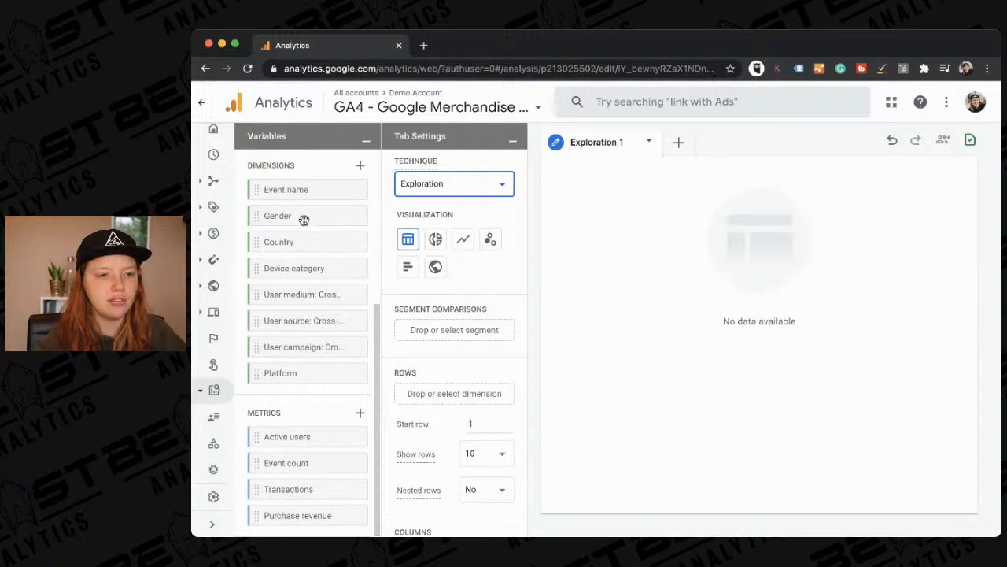
scroll(303, 218, up, 3)
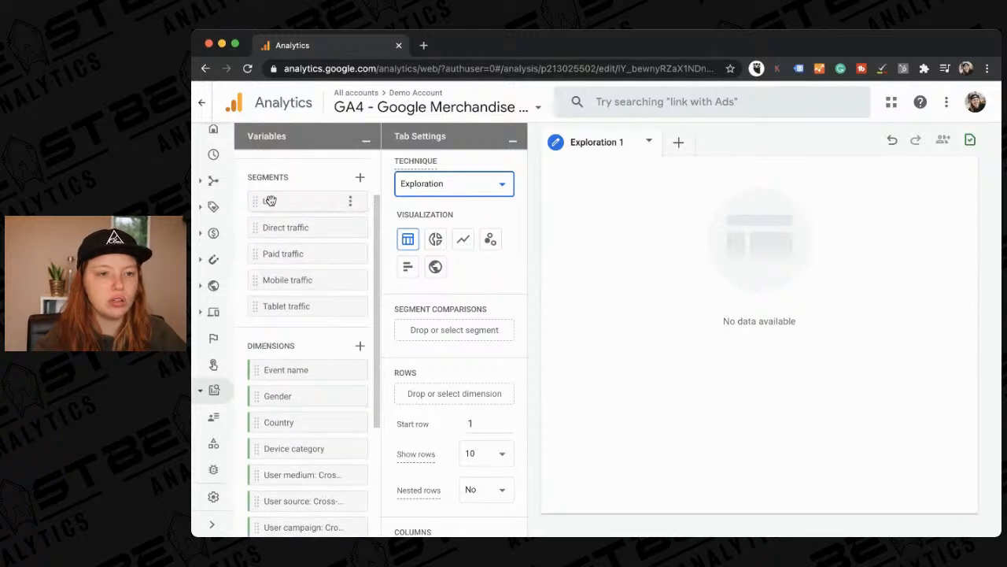
drag(320, 204, 434, 315)
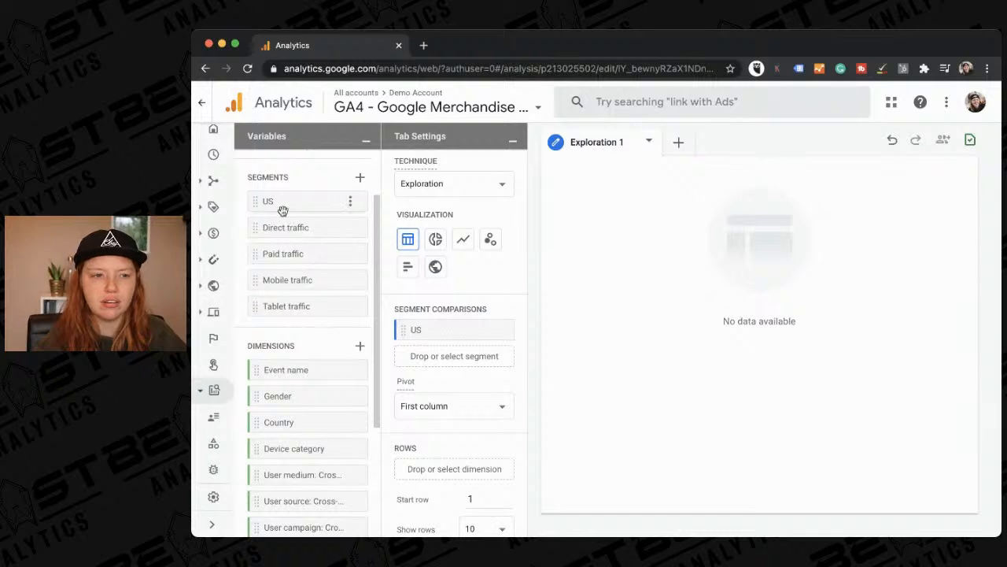
- Switch the technique to Cohort analysis and on to Funnel analysis, comparing which metrics are available for each
click(446, 185)
click(442, 210)
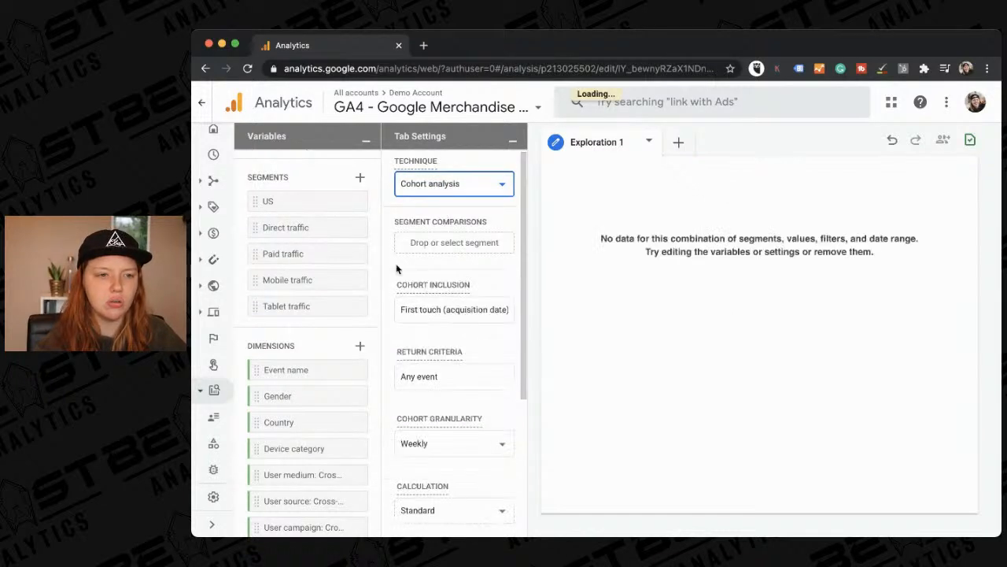
scroll(308, 349, down, 3)
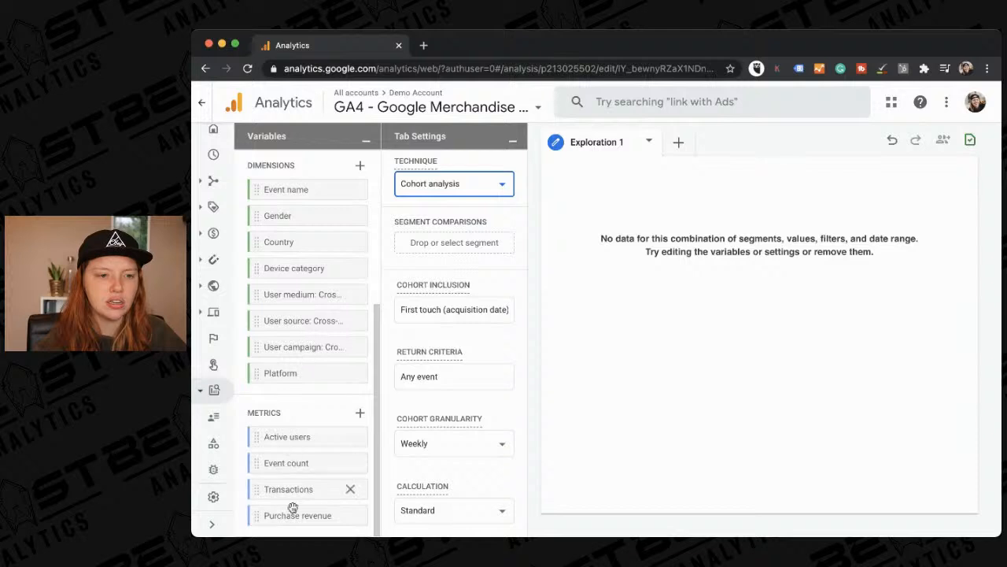
click(414, 177)
click(425, 203)
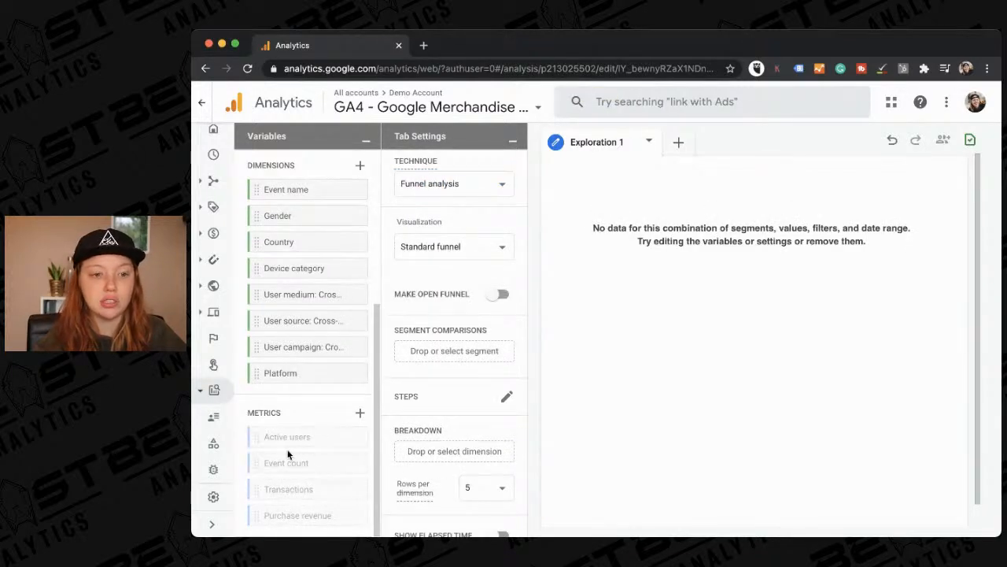
- Set the technique to Segment overlap, review its variables and add the US segment to the segment comparisons
click(464, 187)
click(459, 211)
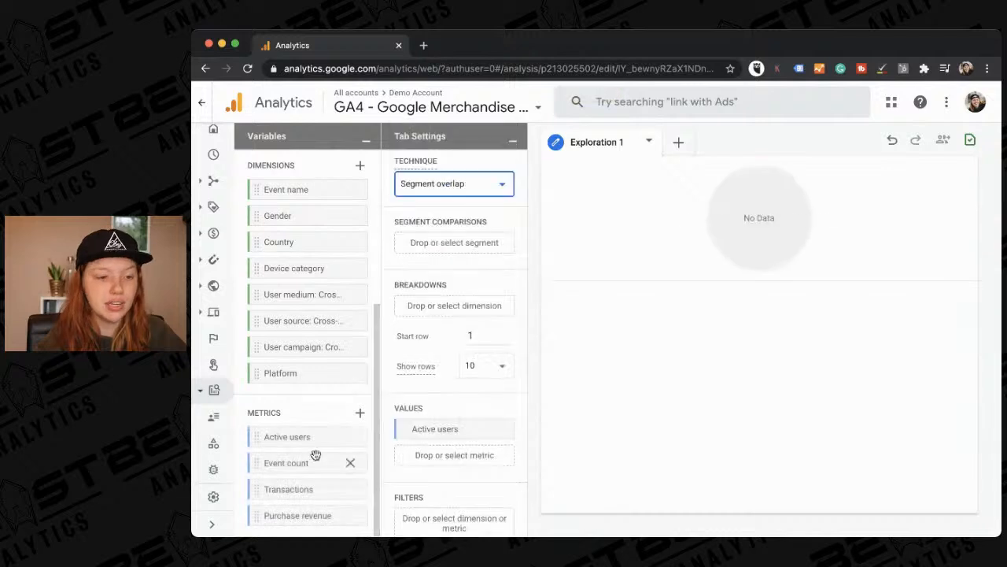
scroll(305, 373, up, 3)
scroll(304, 375, down, 1)
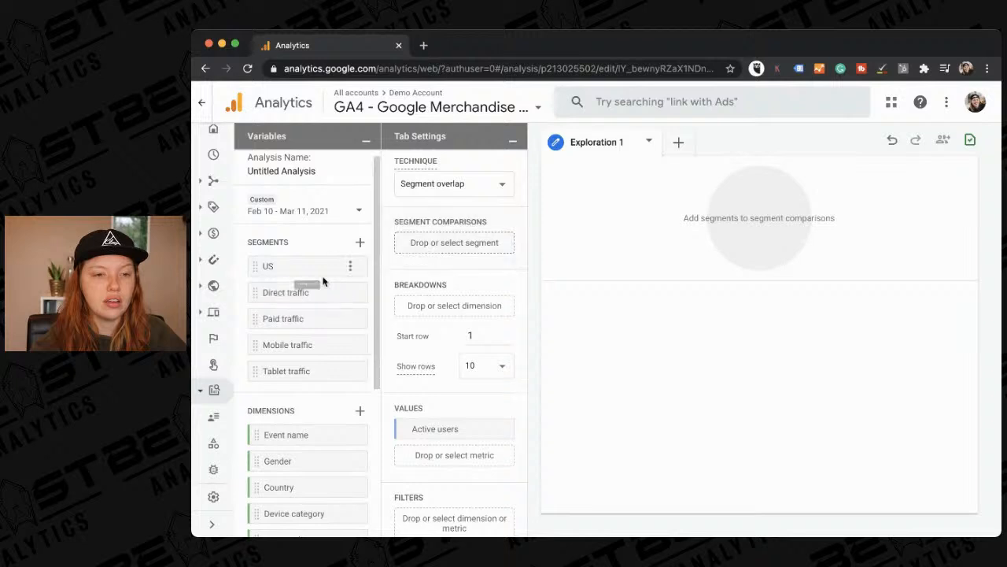
drag(482, 261, 467, 245)
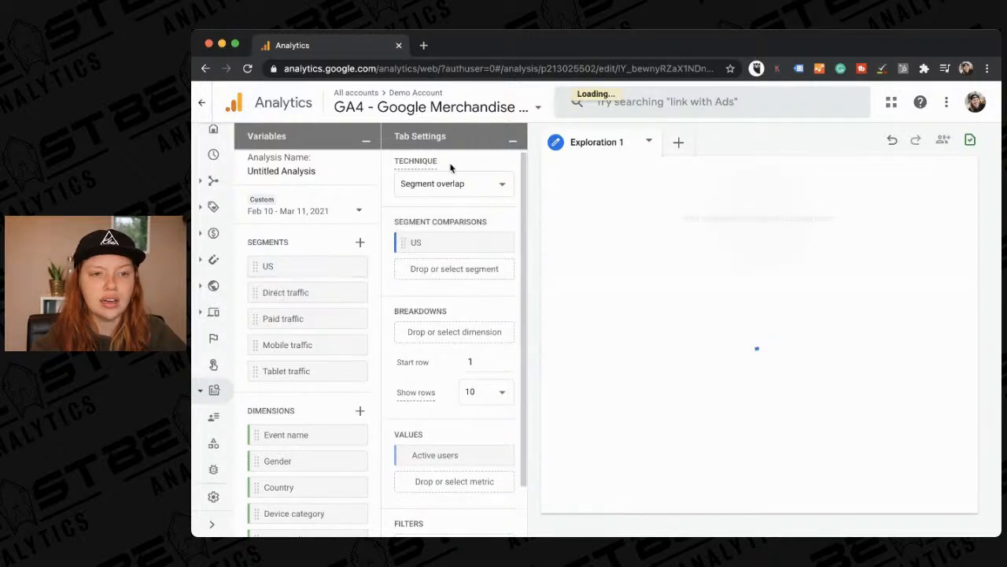
- Switch the technique of Exploration 1 to Path analysis and check which metrics it supports
click(450, 184)
click(446, 211)
scroll(310, 404, down, 3)
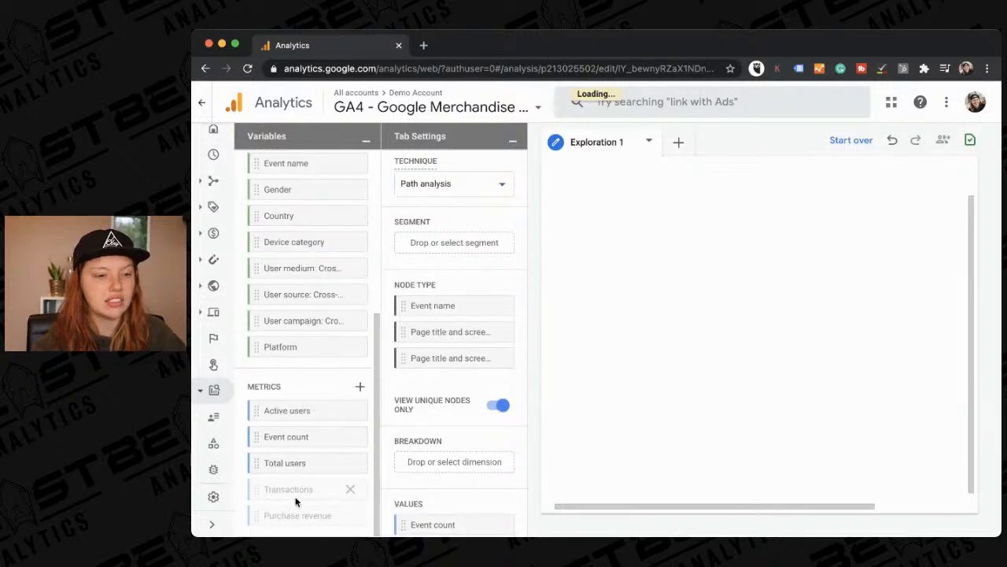
- Set the technique of Exploration 1 to User lifetime and review the dimensions and metrics it supports
click(452, 183)
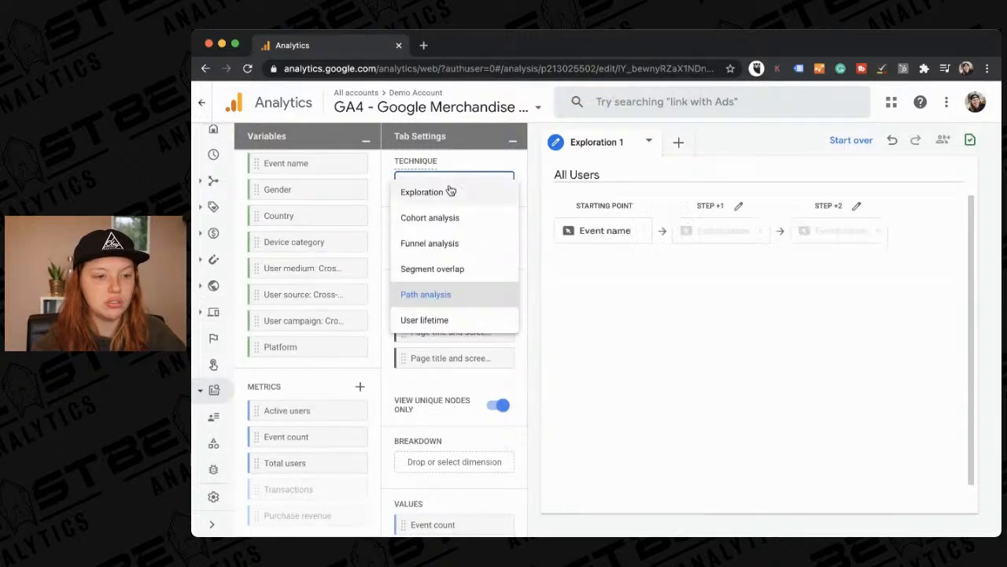
click(443, 320)
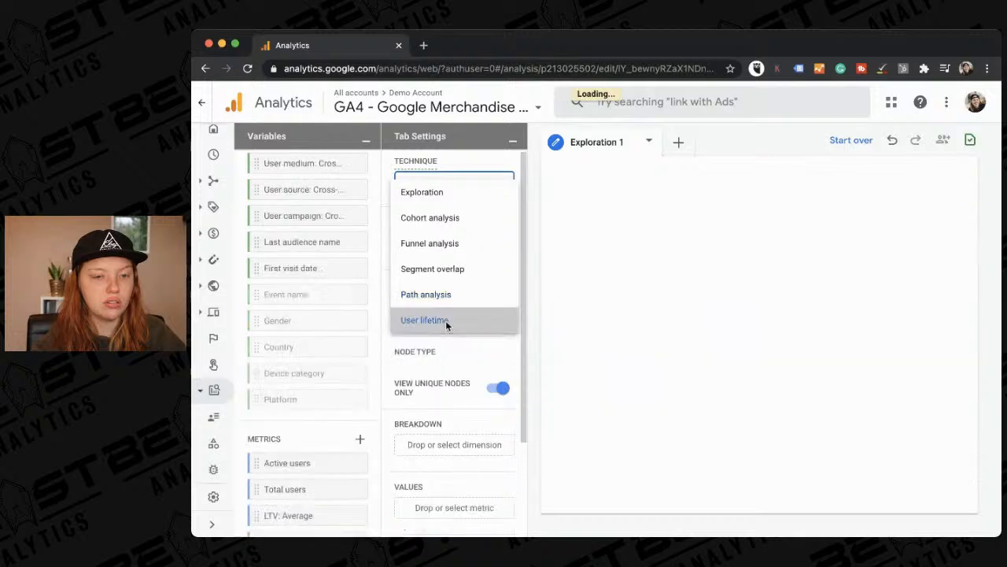
scroll(308, 483, down, 2)
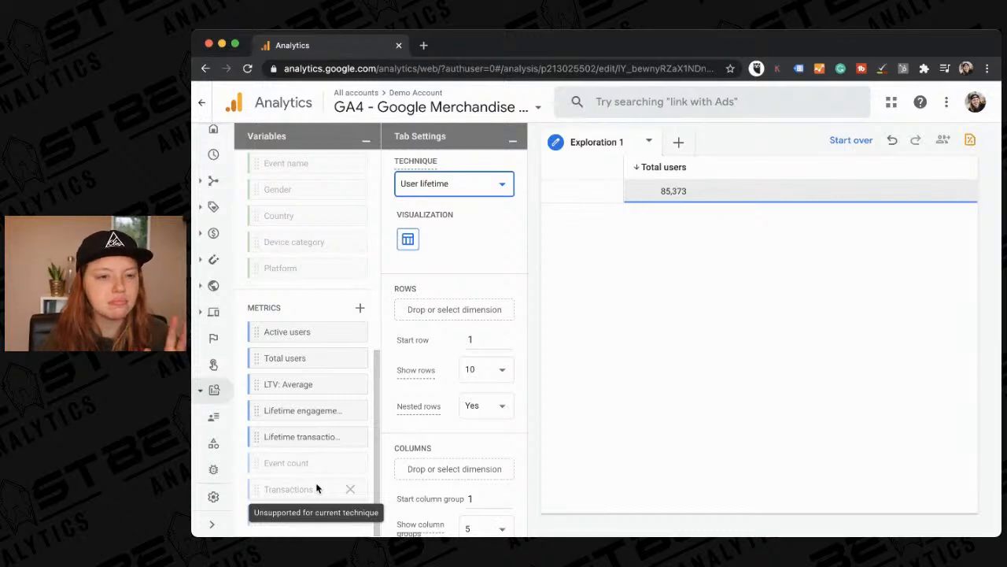
scroll(317, 381, up, 3)
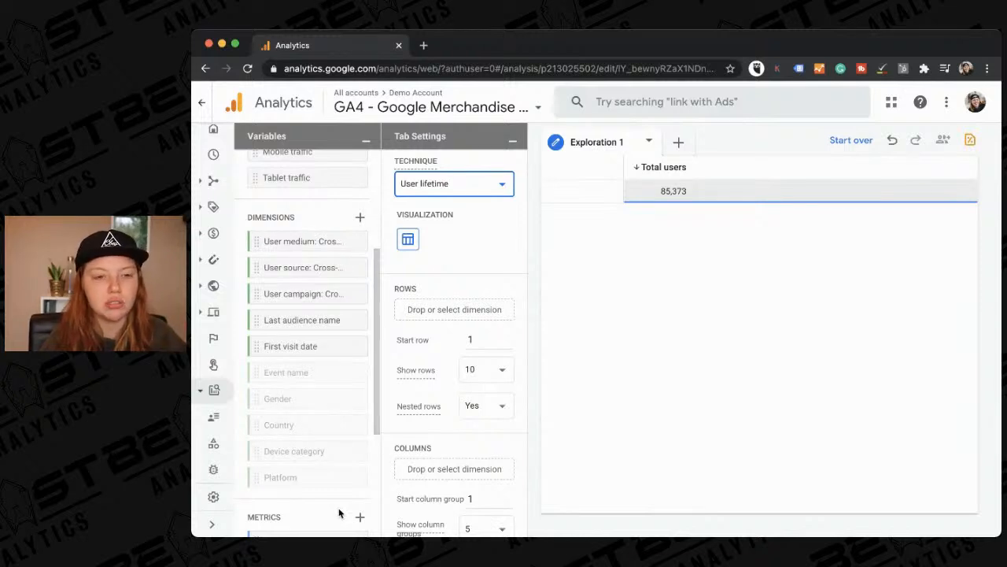
scroll(462, 286, up, 1)
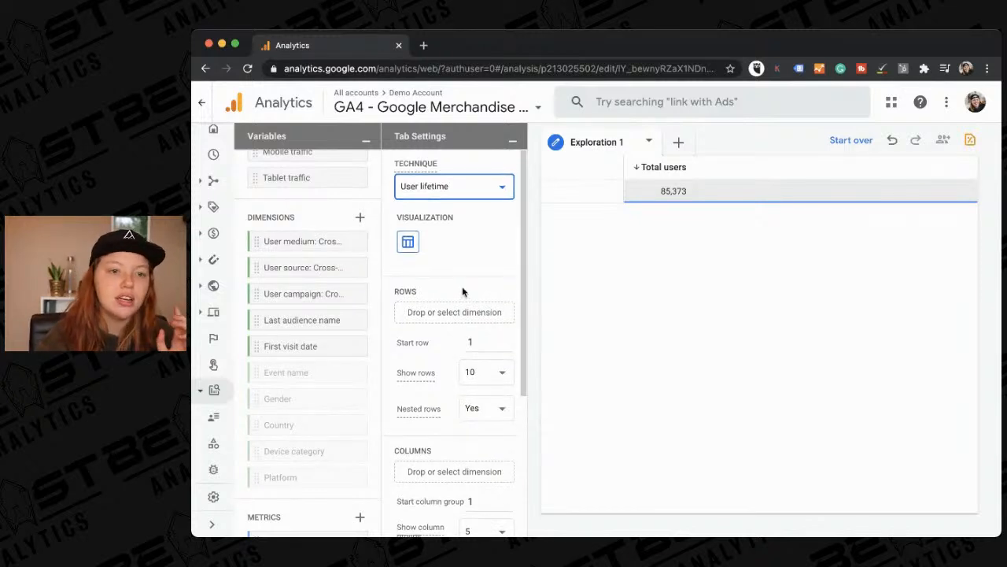
scroll(313, 251, up, 5)
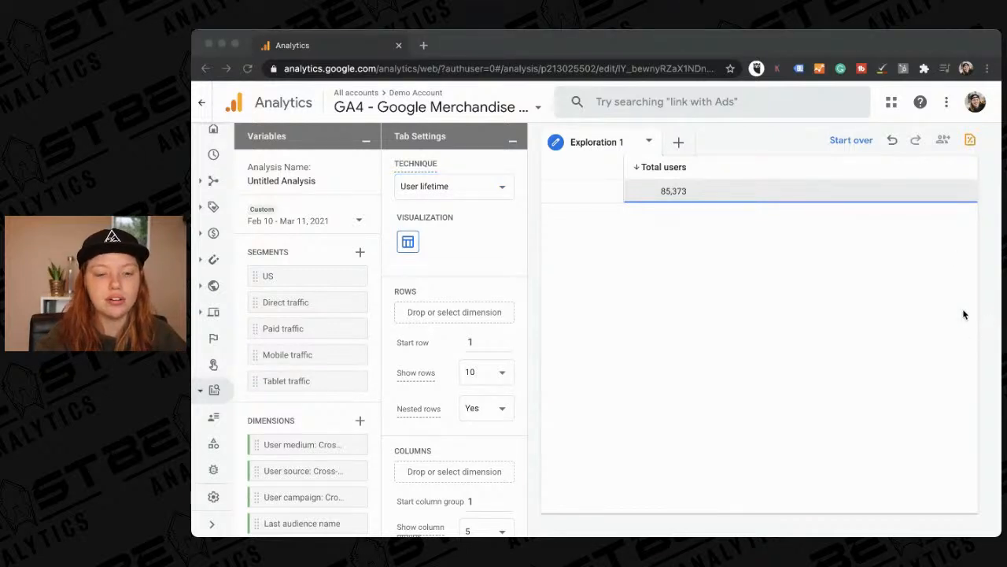
click(992, 302)
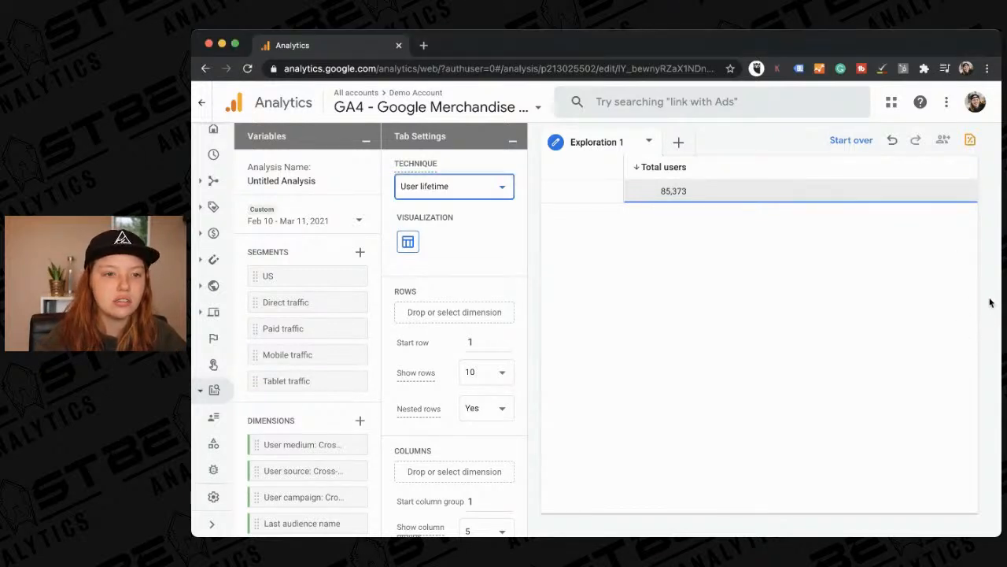
- Return the technique to Exploration and add the Direct traffic and Paid traffic segments to the segment comparisons
click(451, 186)
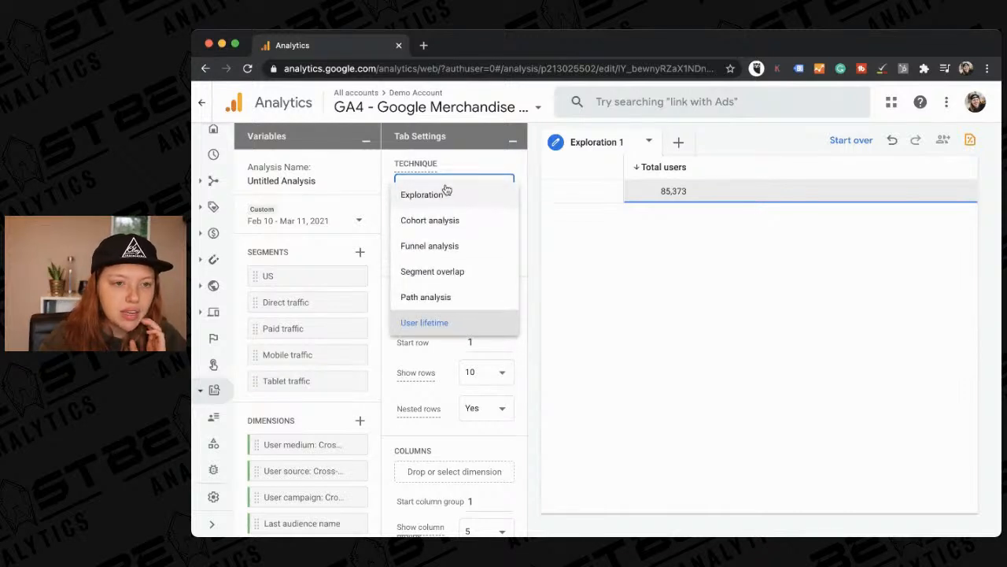
click(446, 193)
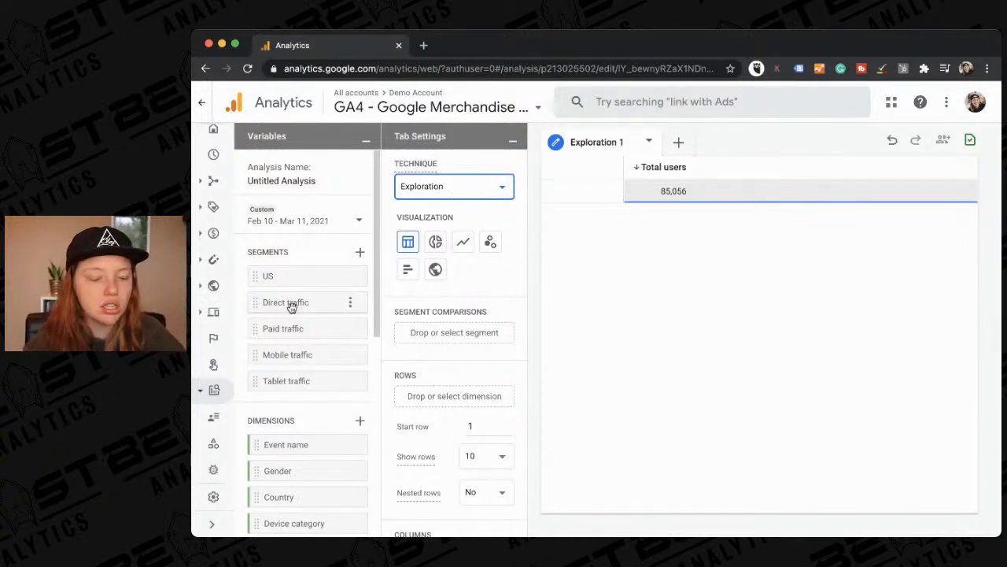
drag(292, 307, 455, 331)
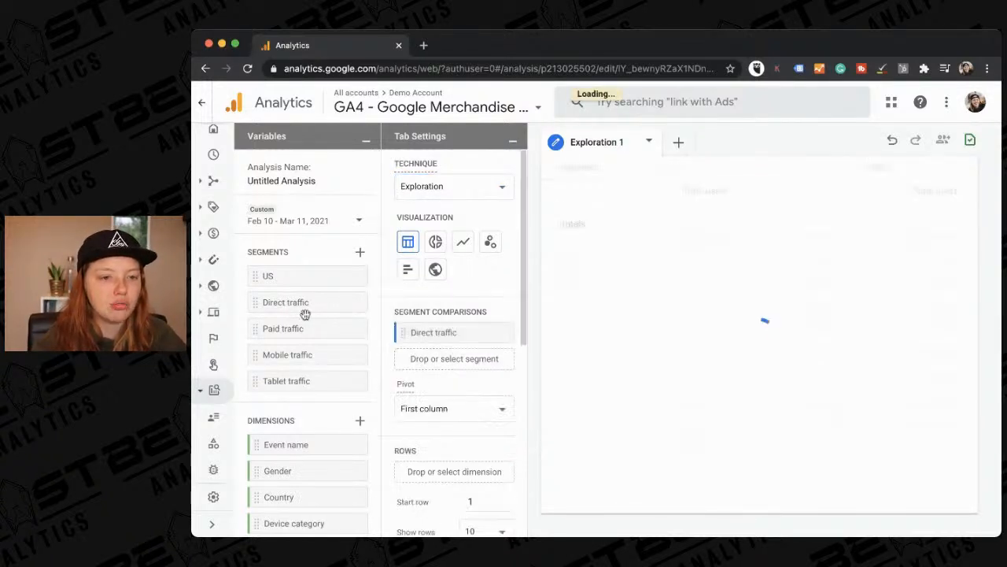
drag(286, 328, 422, 362)
- Review the dimensions available for the table rows and add Event name as the row dimension
scroll(522, 465, down, 3)
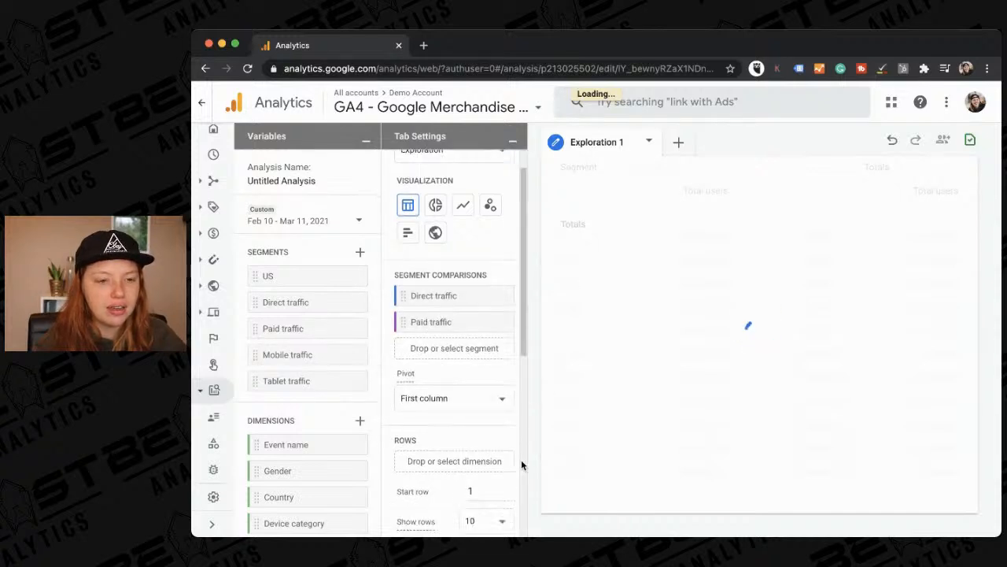
click(430, 365)
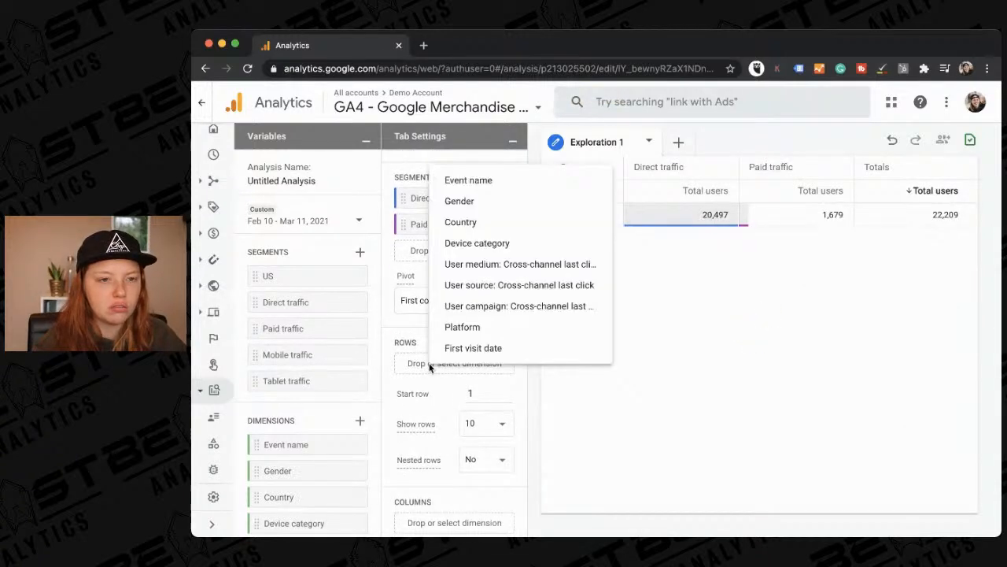
click(429, 364)
click(429, 363)
click(429, 363)
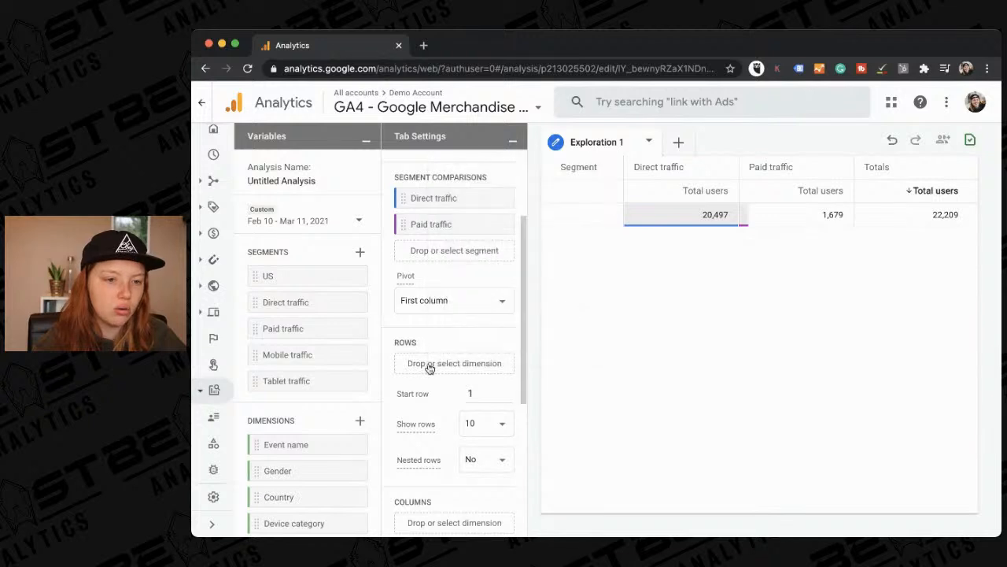
click(425, 362)
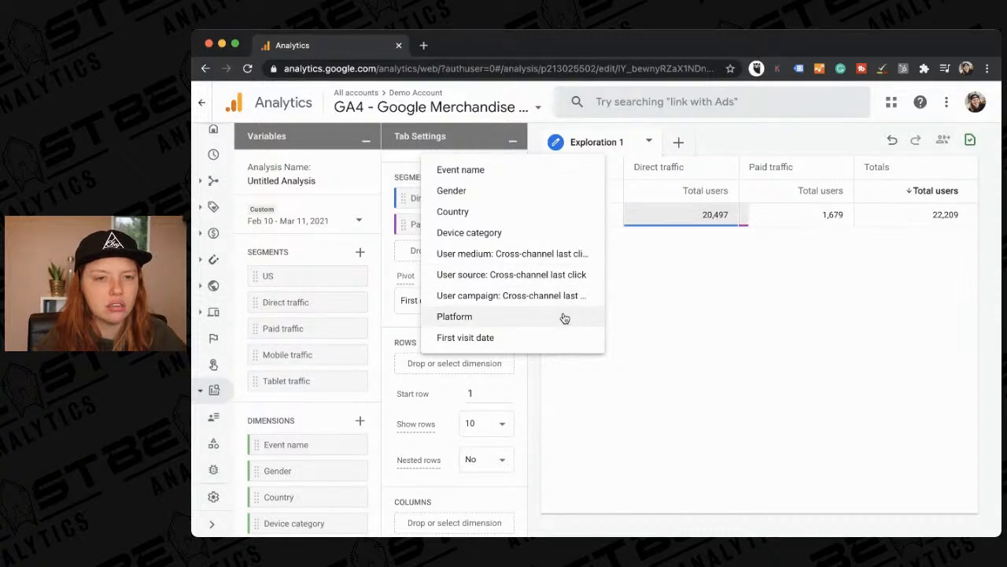
click(670, 334)
click(438, 364)
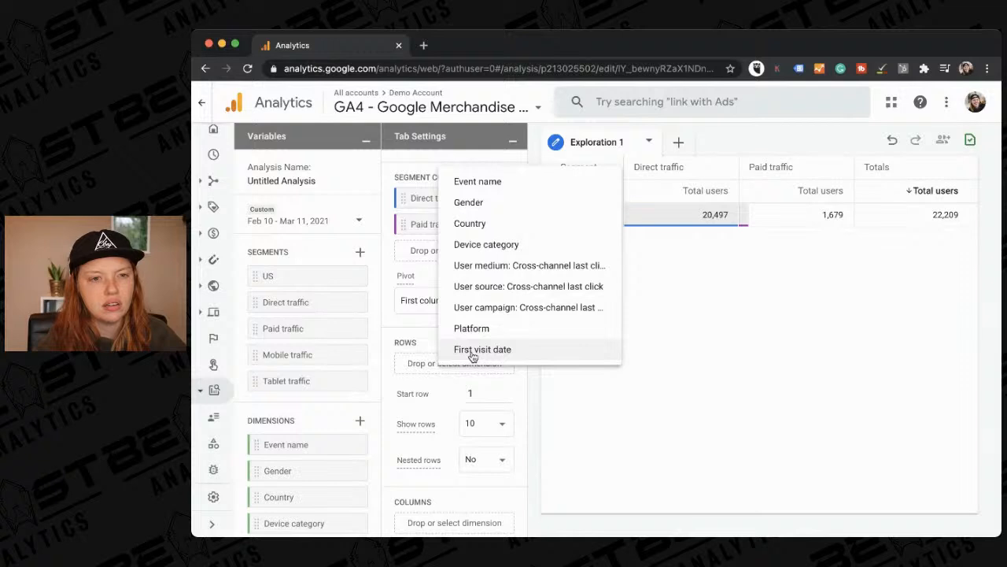
click(500, 181)
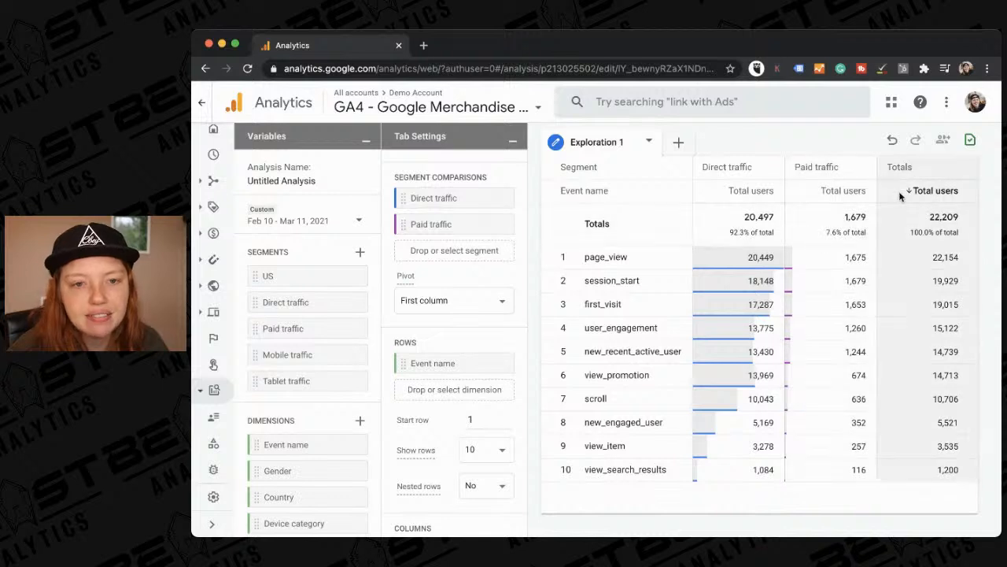
- Examine the event table and the pivot, row, column, value and filter settings of Exploration 1
mouse_move(901, 196)
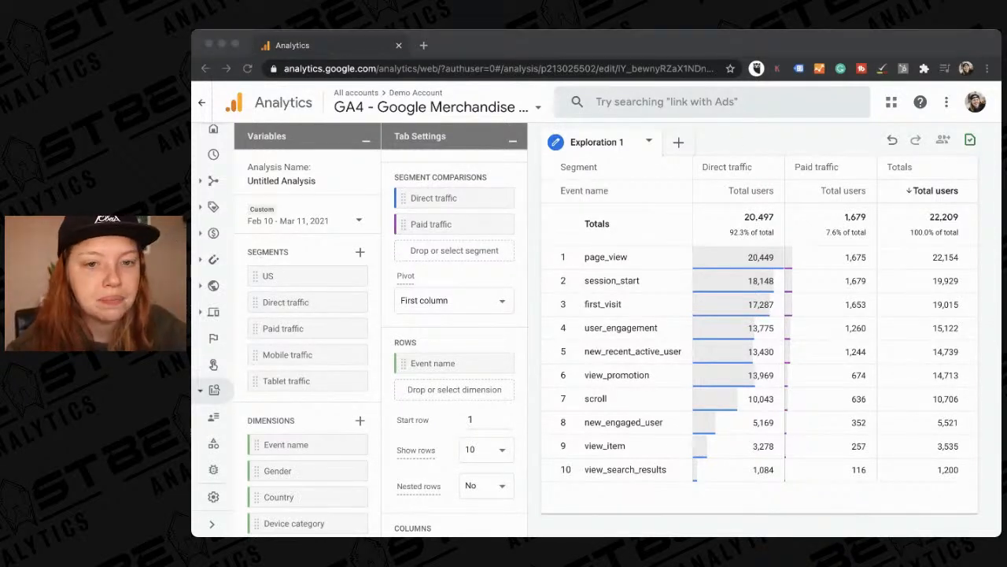
click(981, 419)
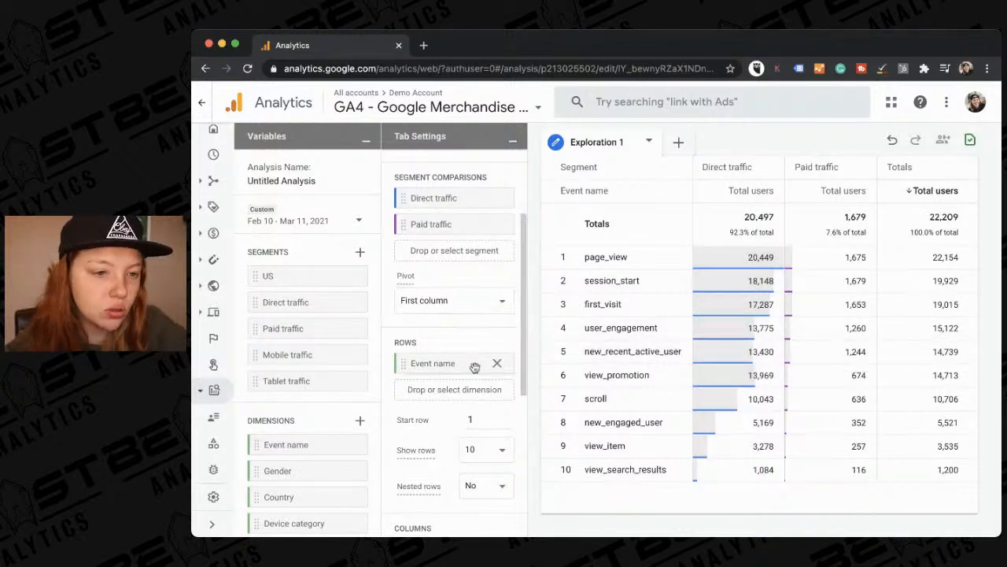
scroll(475, 368, down, 3)
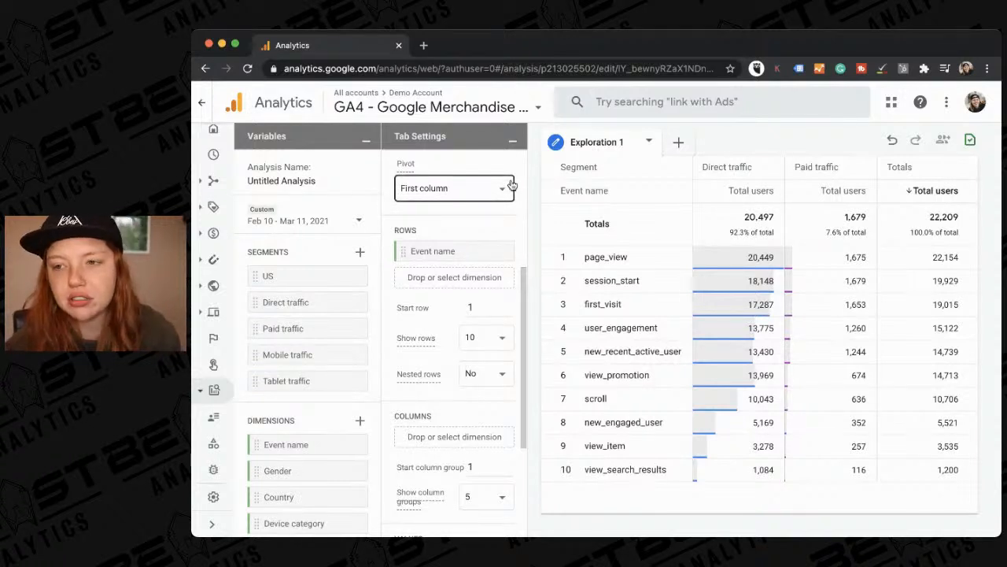
scroll(512, 228, down, 1)
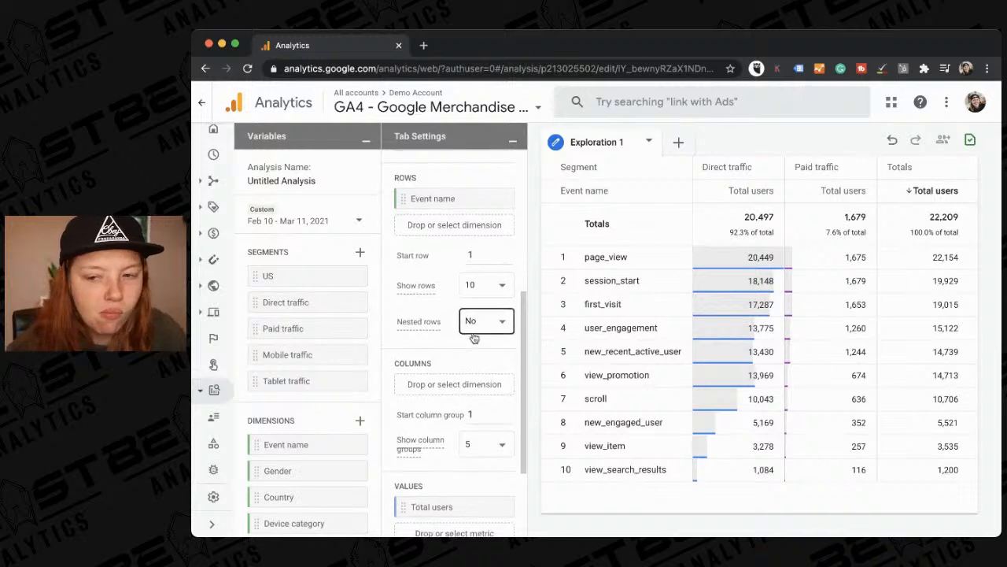
scroll(473, 338, down, 3)
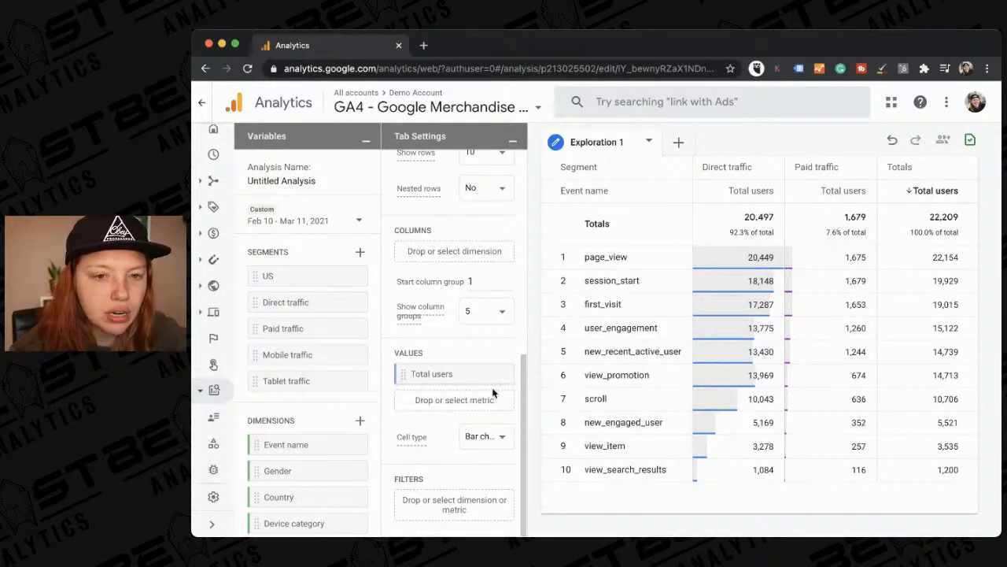
- Add Event count as a second table value and compare both metrics across the Direct traffic and Paid traffic columns
click(466, 401)
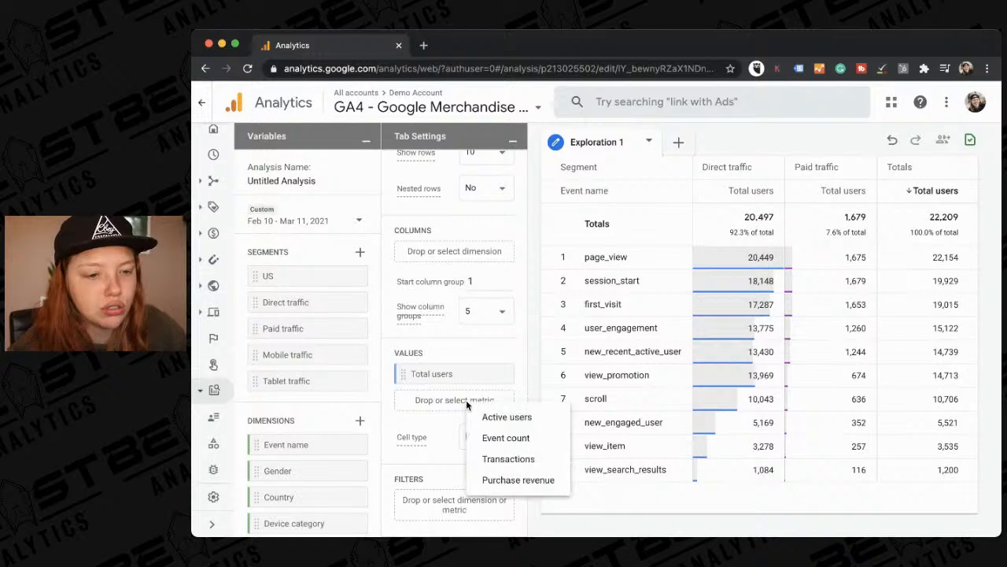
click(504, 439)
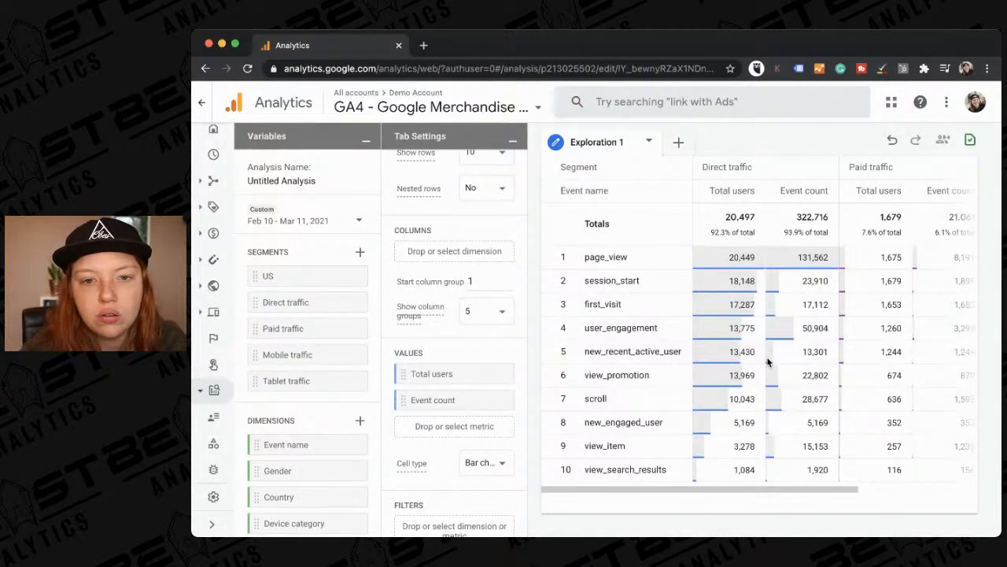
scroll(813, 343, right, 2)
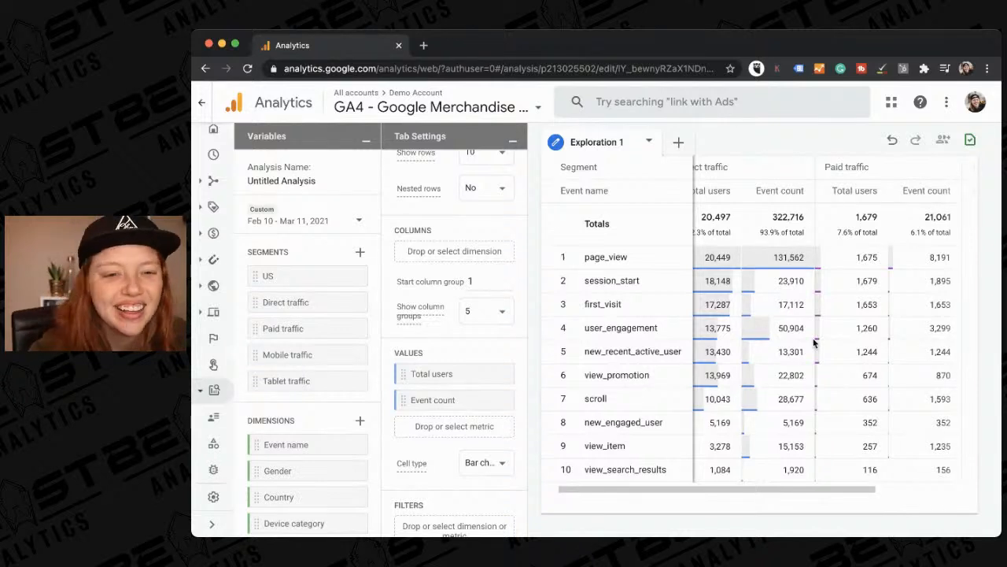
scroll(814, 343, left, 2)
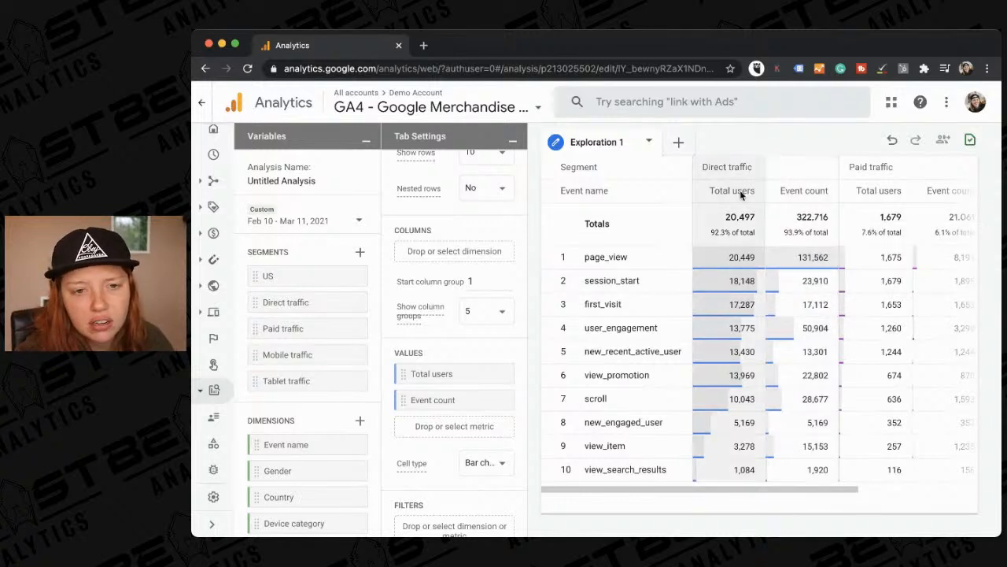
mouse_move(739, 195)
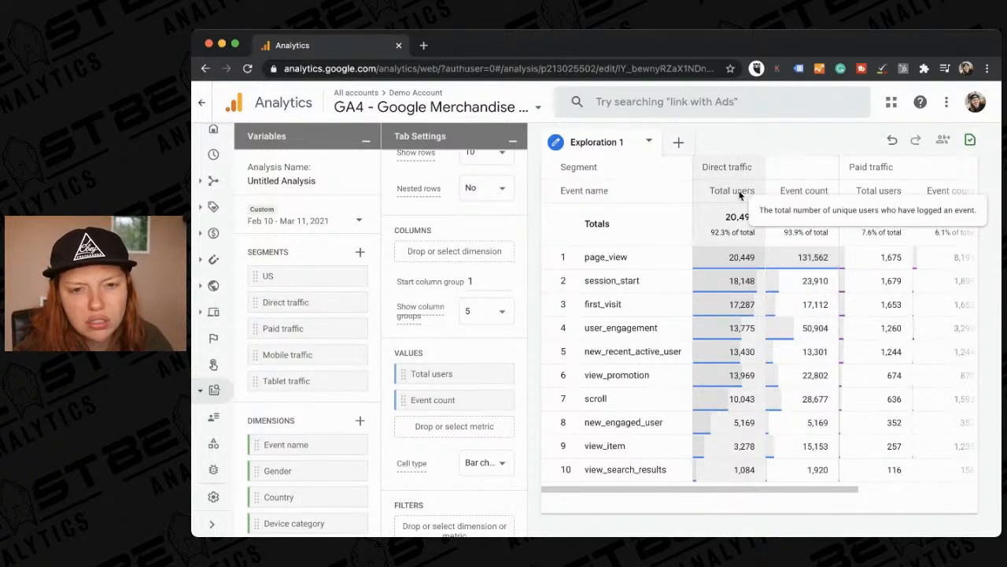
mouse_move(799, 192)
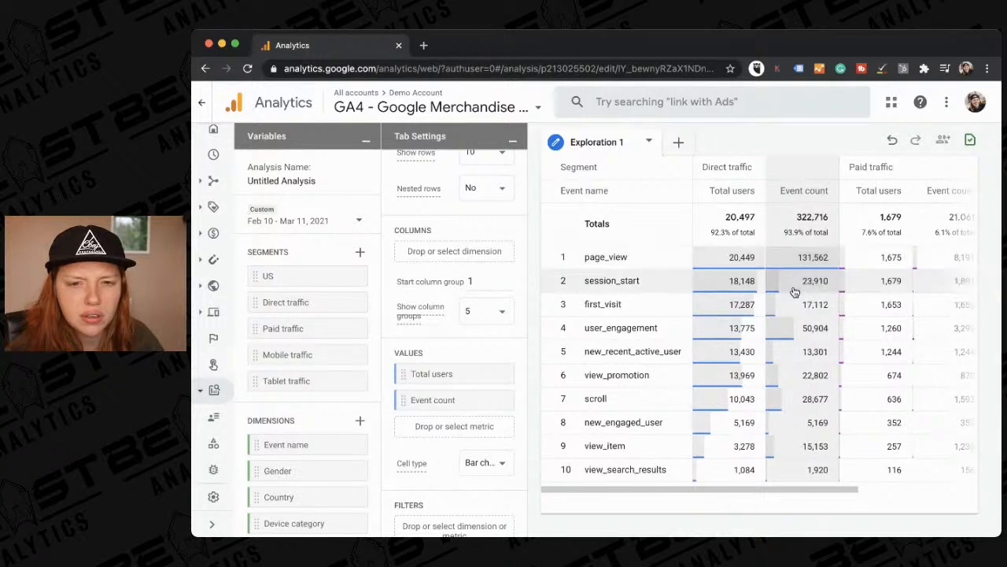
scroll(793, 290, right, 3)
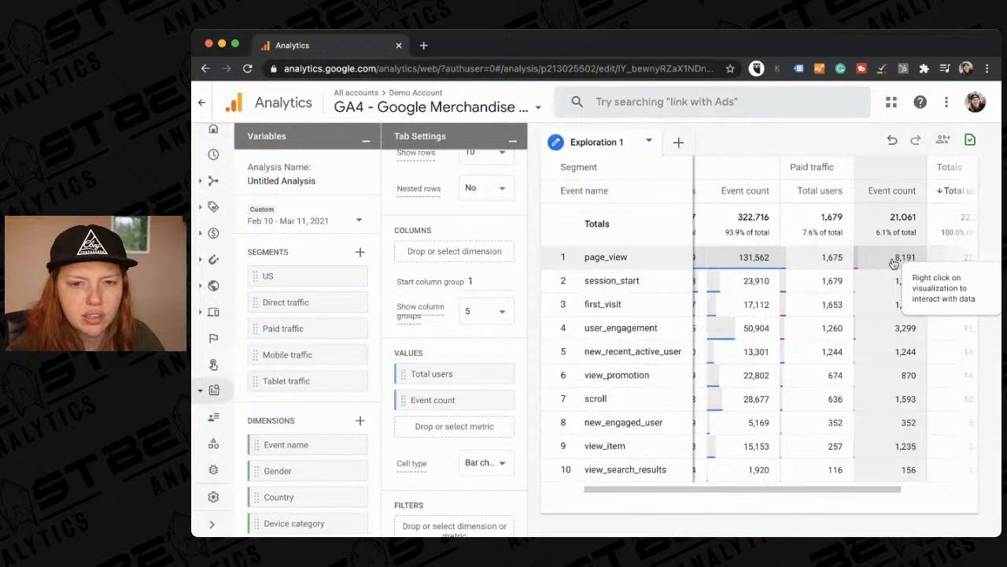
scroll(894, 263, left, 3)
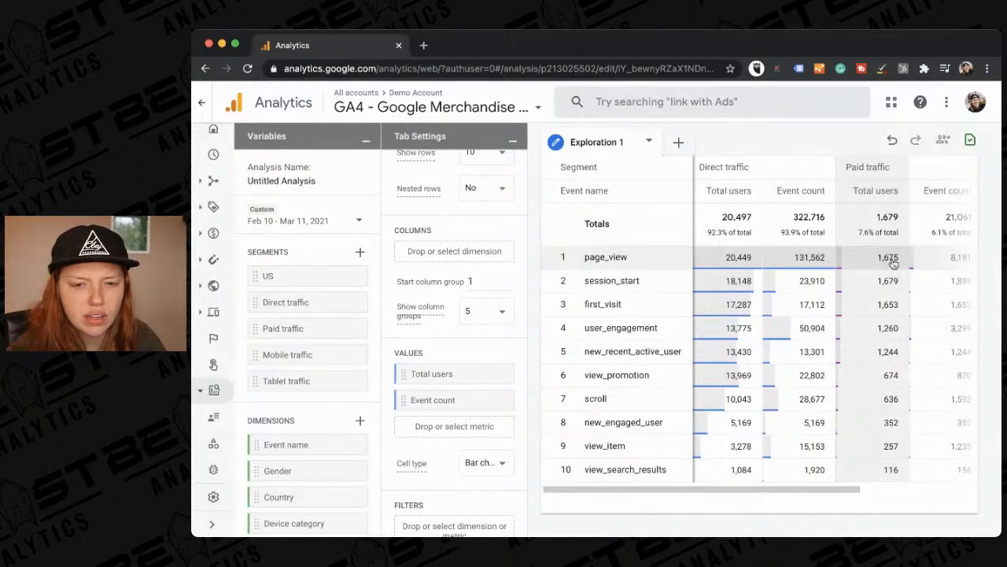
scroll(893, 263, left, 1)
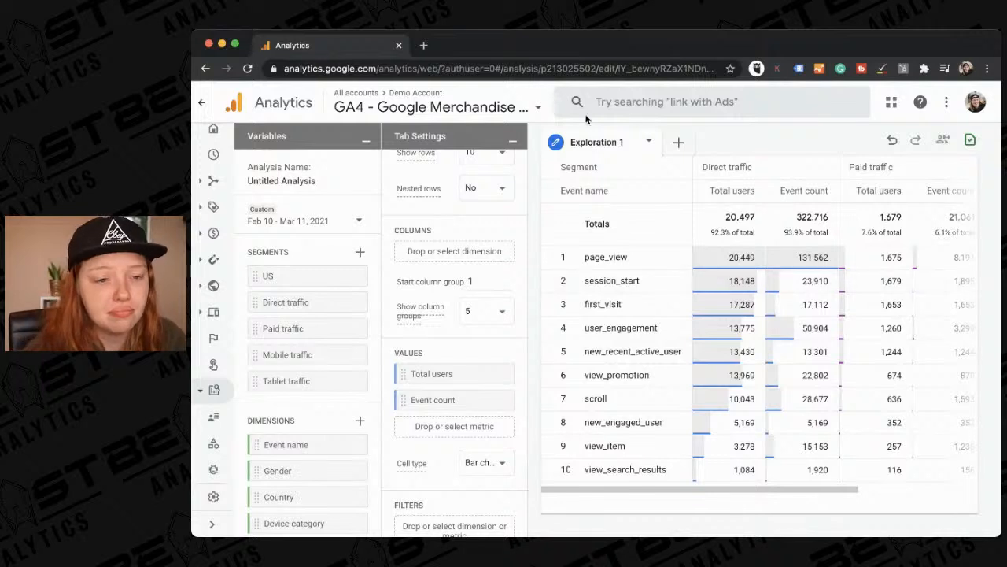
- Remove both segments from the comparisons, show Exploration 1 as a donut chart, and inspect its page_view slice
scroll(502, 329, up, 5)
click(497, 332)
click(497, 332)
click(436, 241)
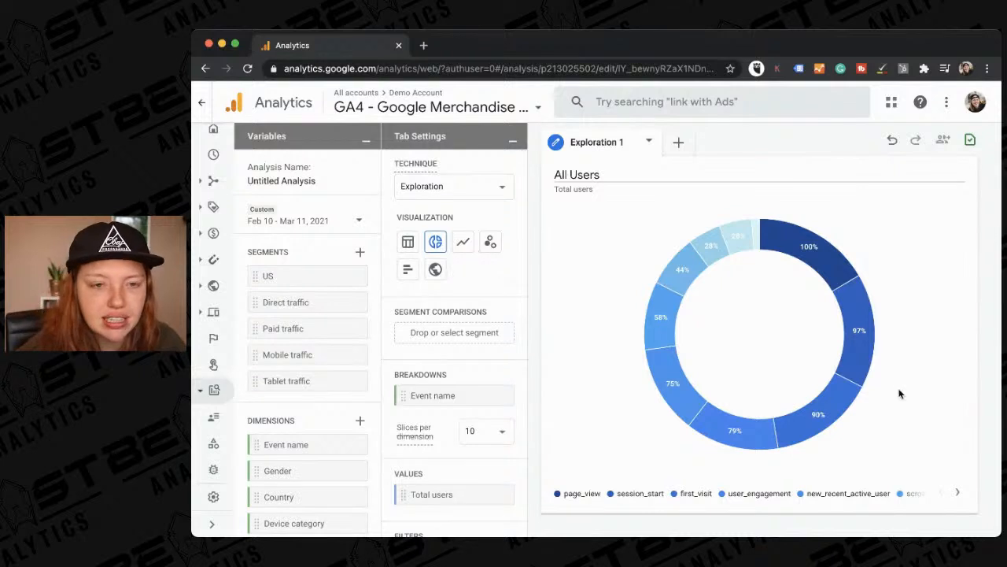
mouse_move(818, 246)
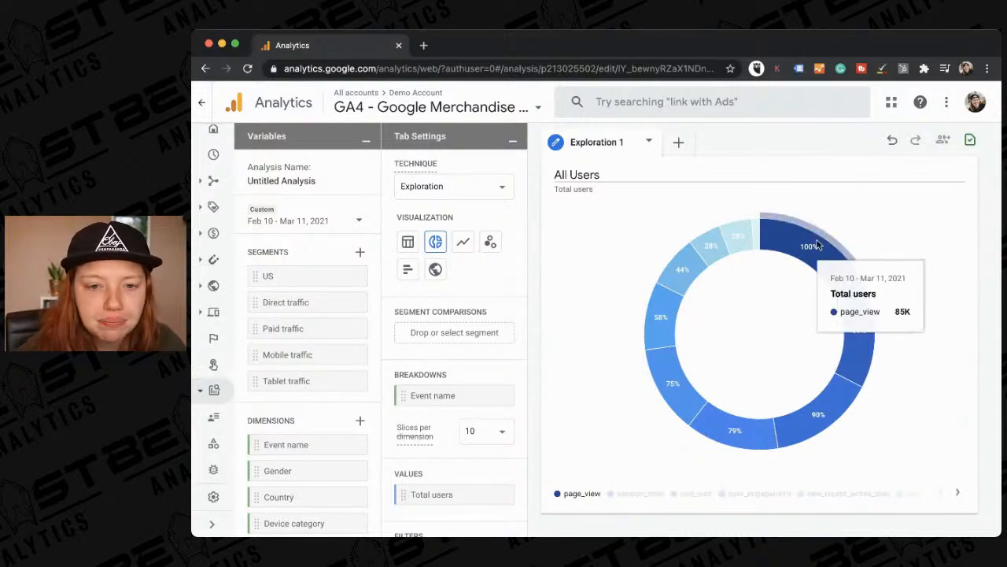
- Preview the line chart, switch the visualization to a scatter plot, and inspect its event points and legend
click(463, 245)
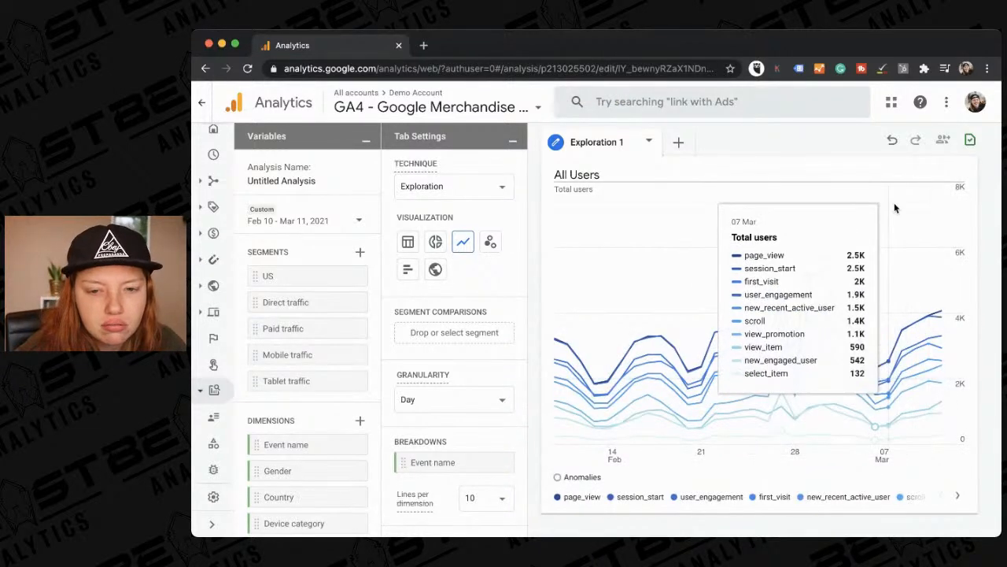
click(488, 243)
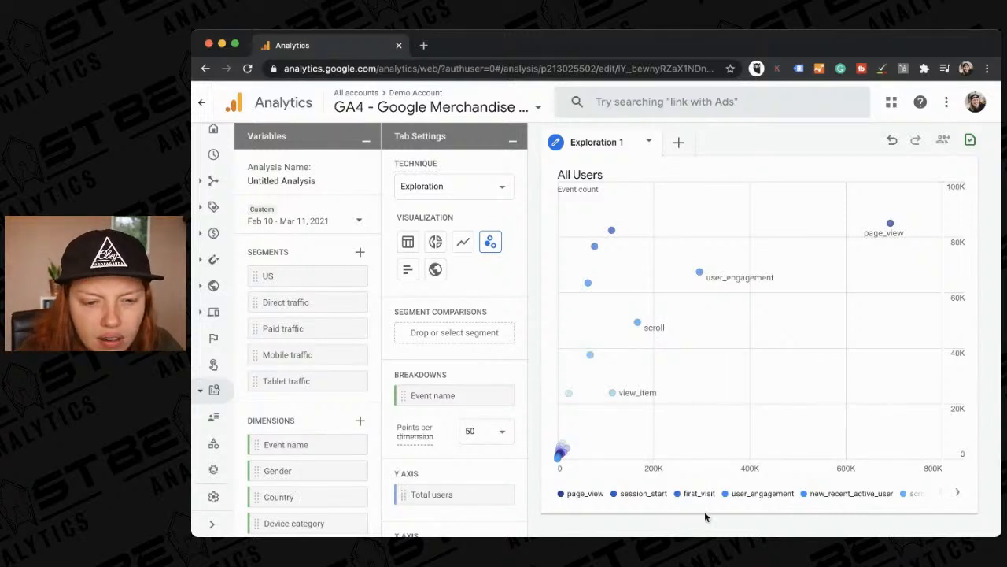
click(958, 492)
click(958, 493)
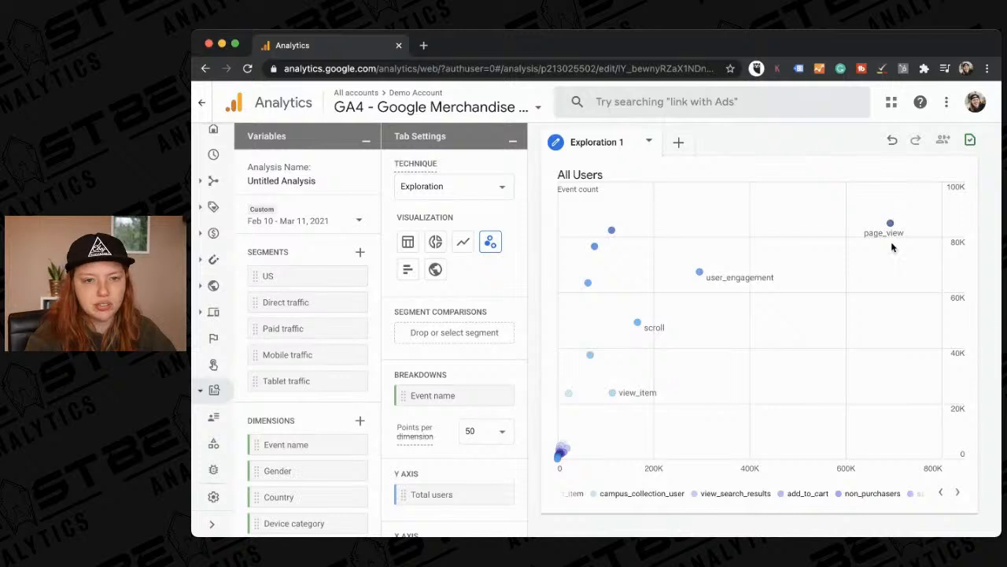
mouse_move(611, 229)
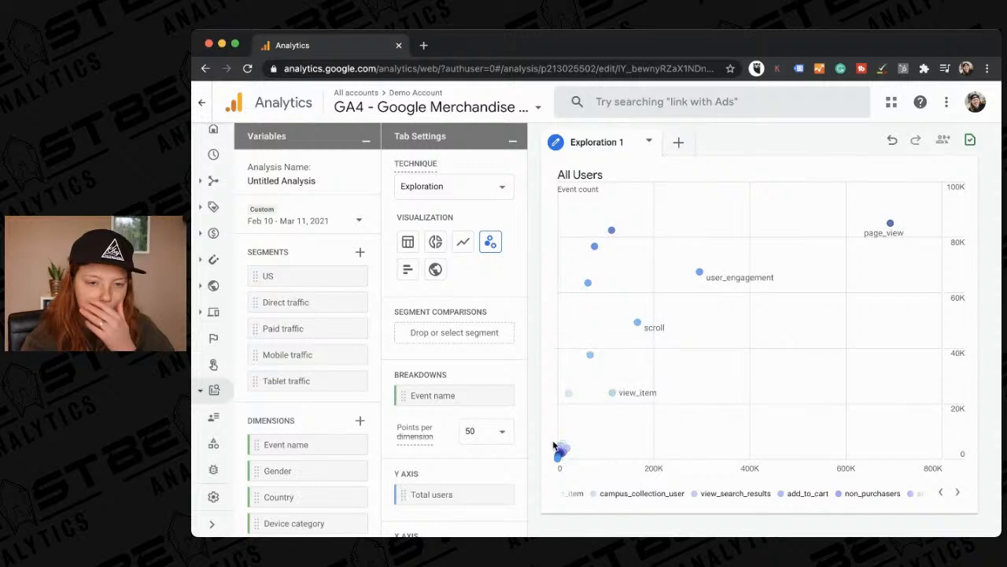
mouse_move(568, 455)
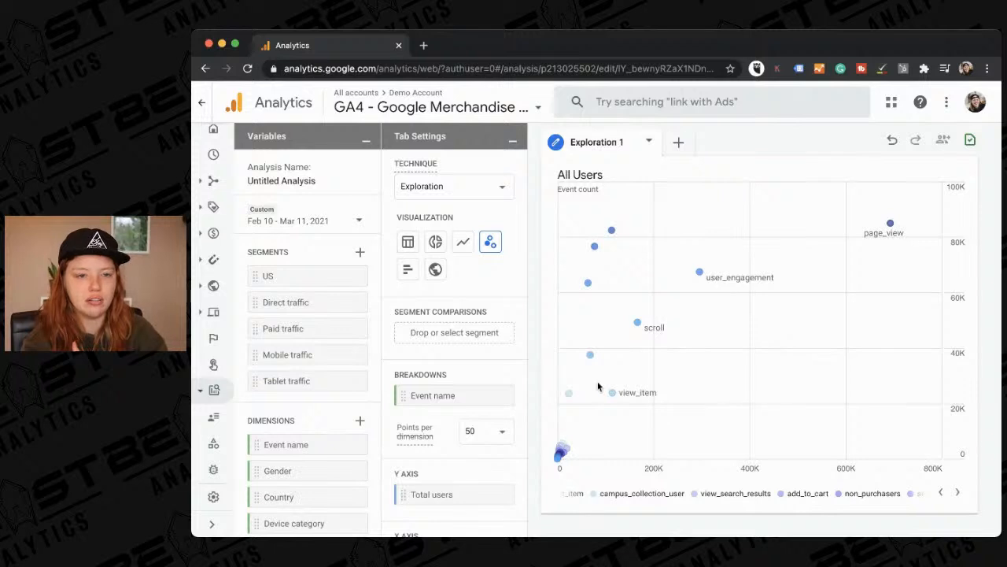
- Examine the available dimensions and metrics and the scatter plot's breakdown, axis and filter settings
scroll(374, 338, down, 2)
scroll(378, 338, down, 4)
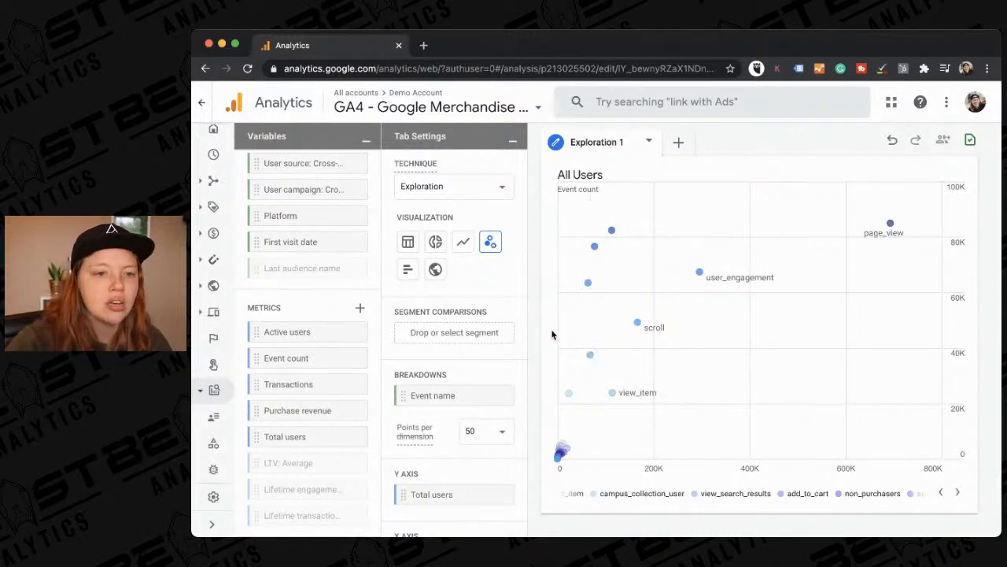
scroll(461, 394, down, 3)
scroll(459, 397, up, 3)
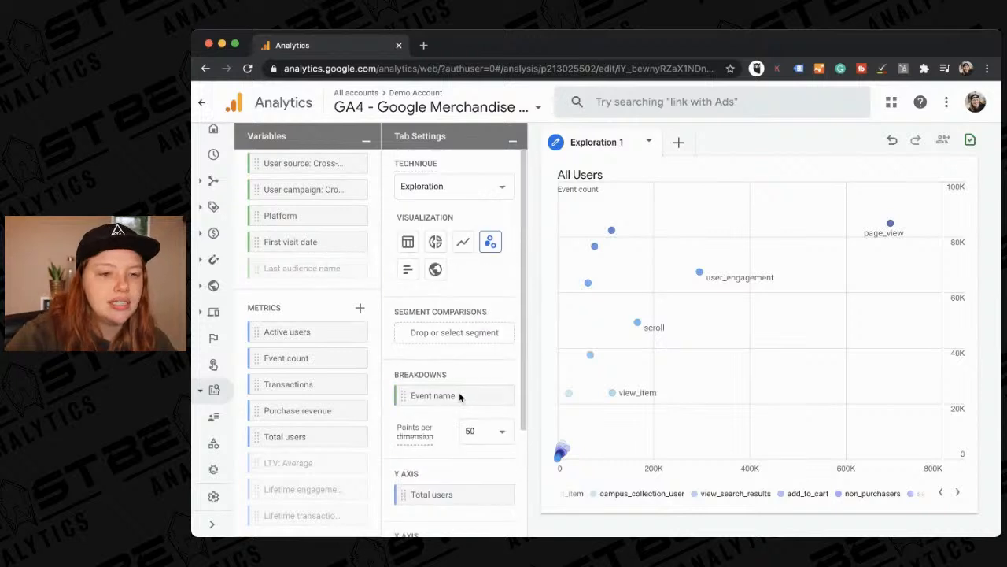
scroll(457, 331, down, 3)
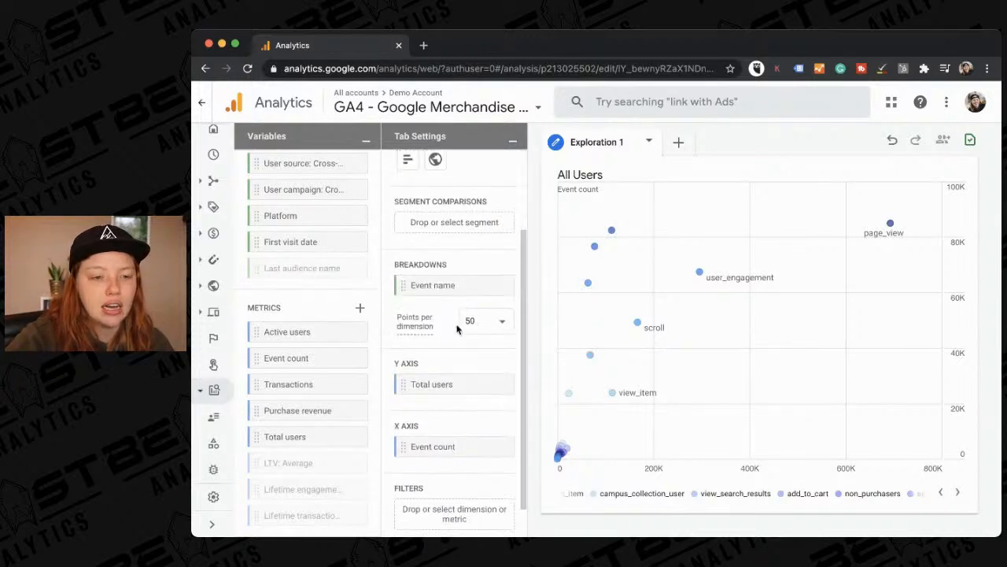
scroll(433, 393, up, 3)
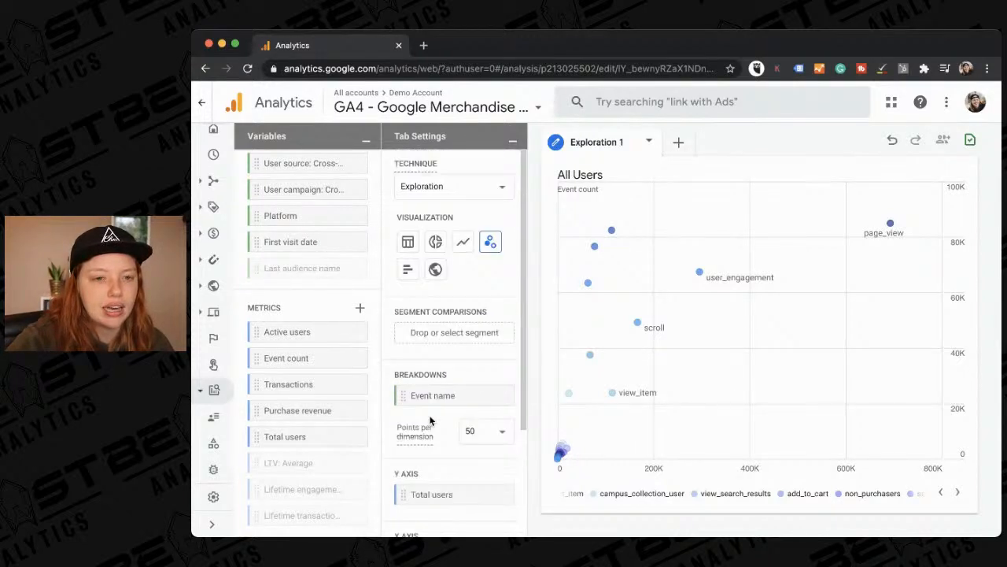
scroll(430, 421, down, 4)
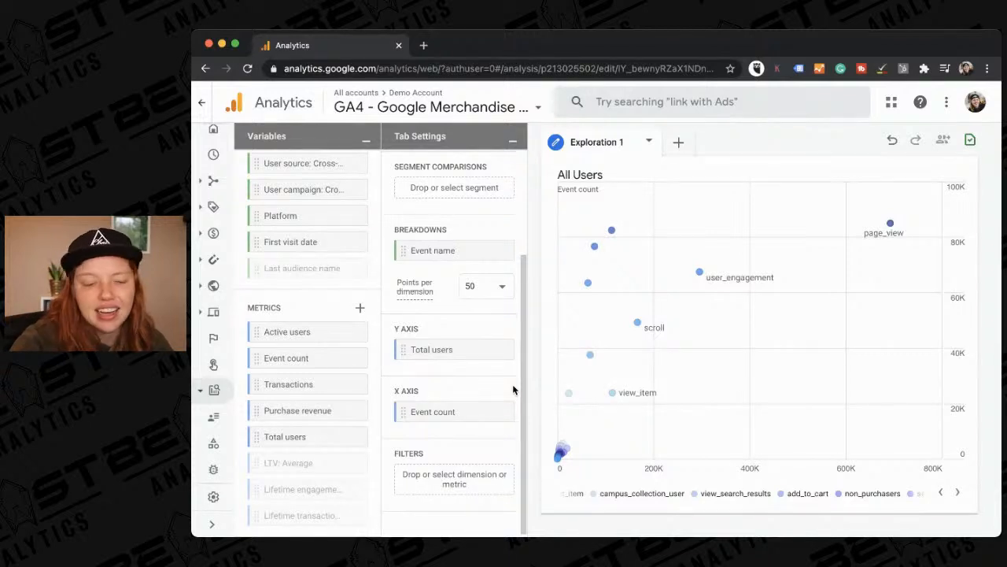
scroll(450, 378, down, 1)
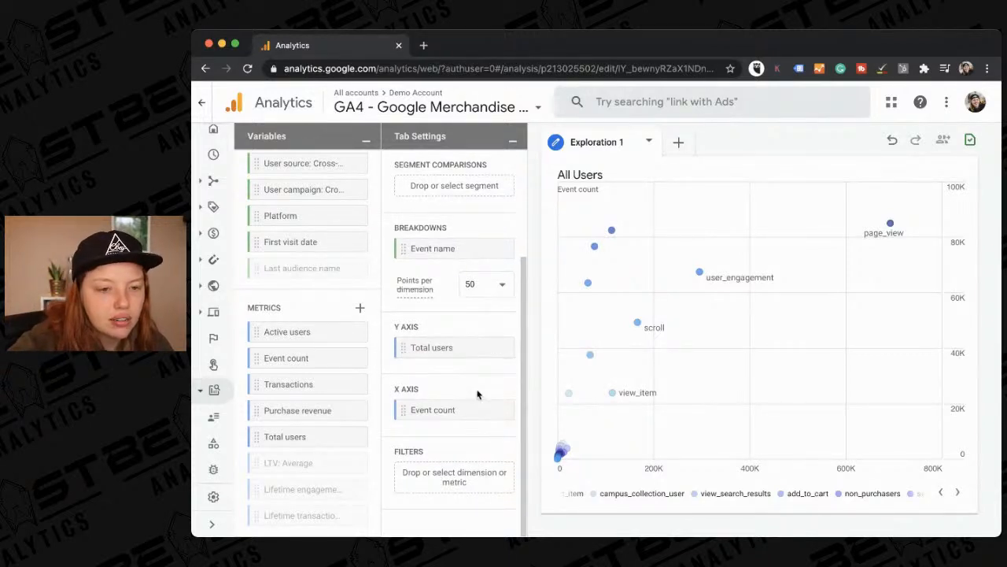
- Clear both scatter plot axes and set Total users on the Y axis and Transactions on the X axis
click(501, 410)
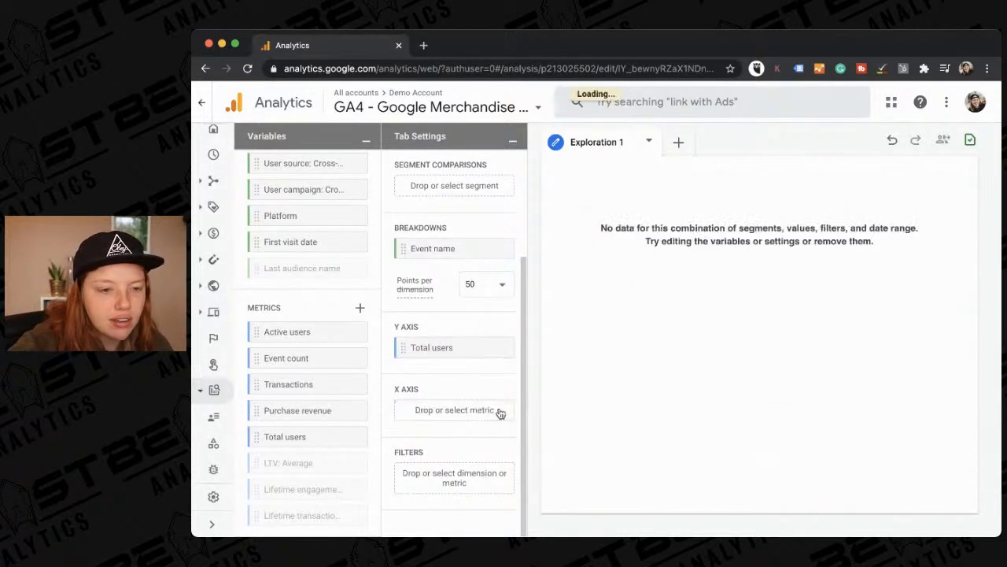
click(501, 347)
click(479, 346)
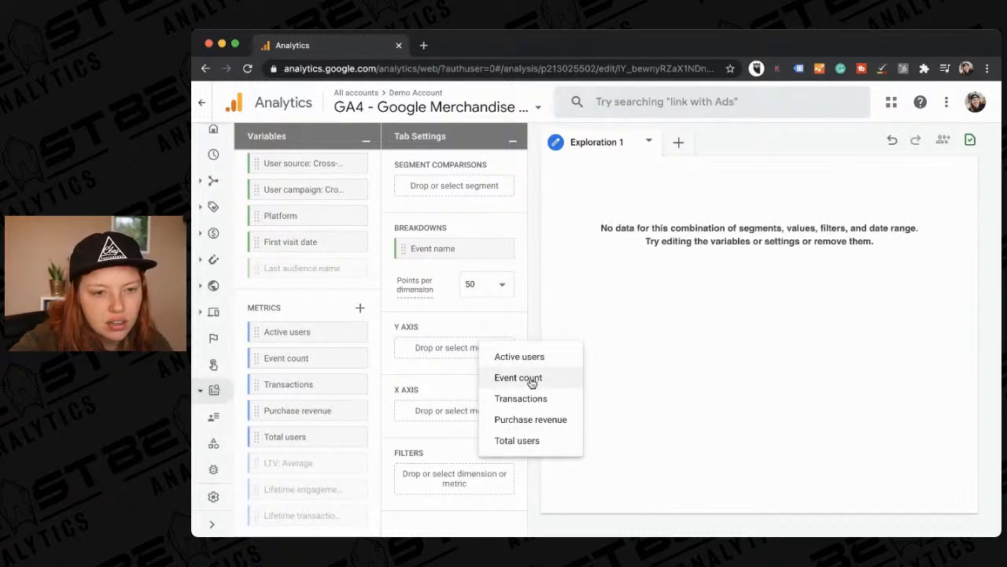
click(500, 355)
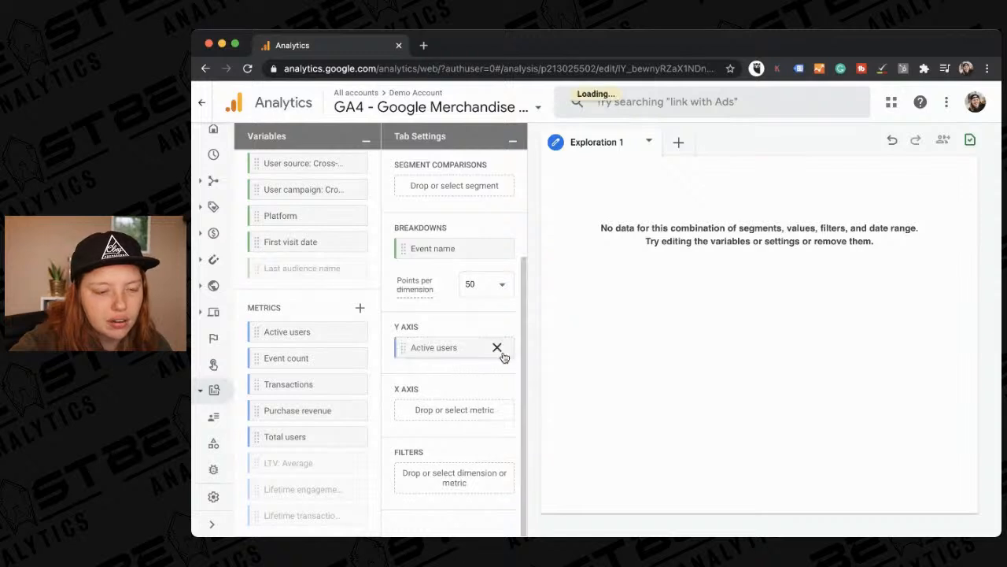
click(502, 348)
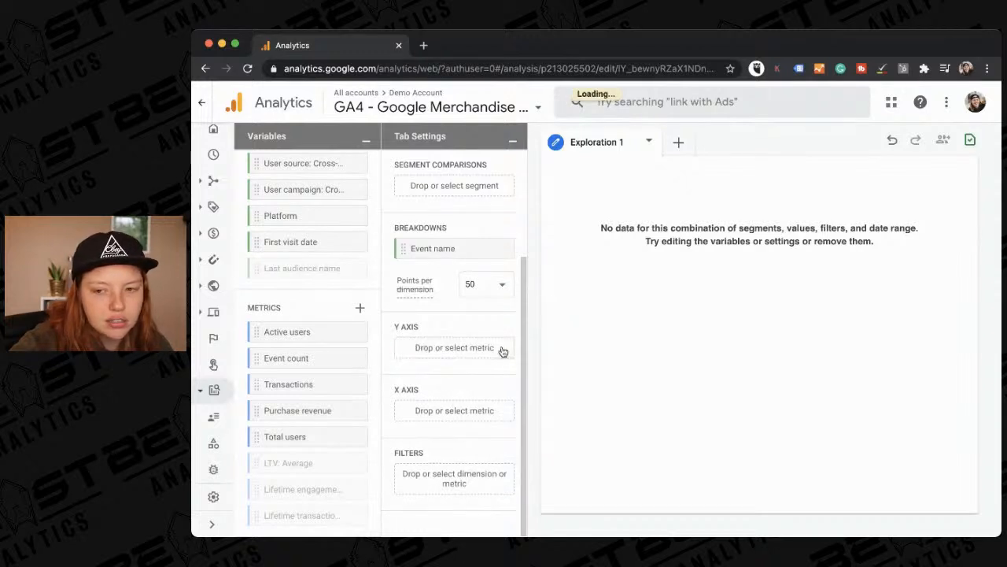
click(479, 347)
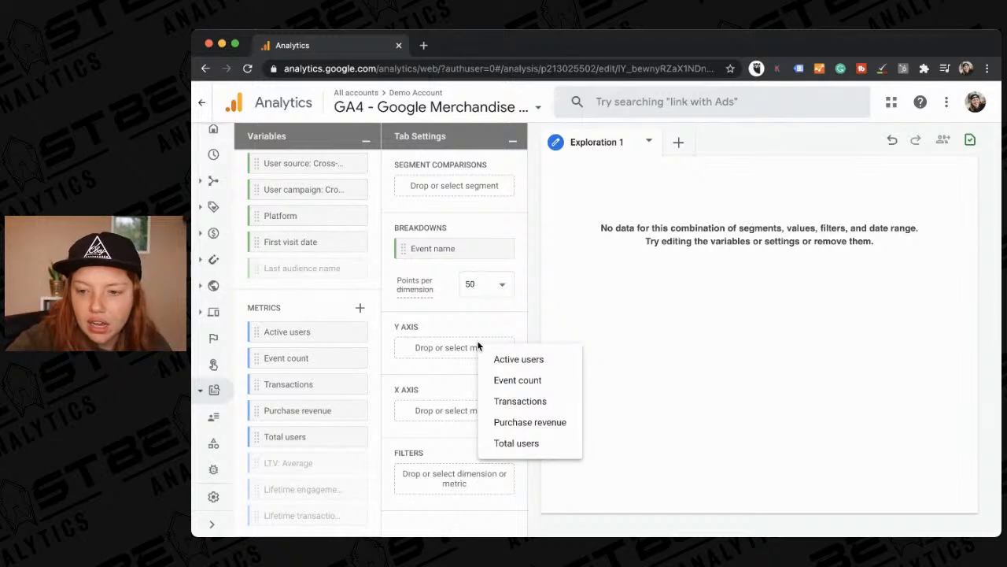
click(518, 445)
click(463, 410)
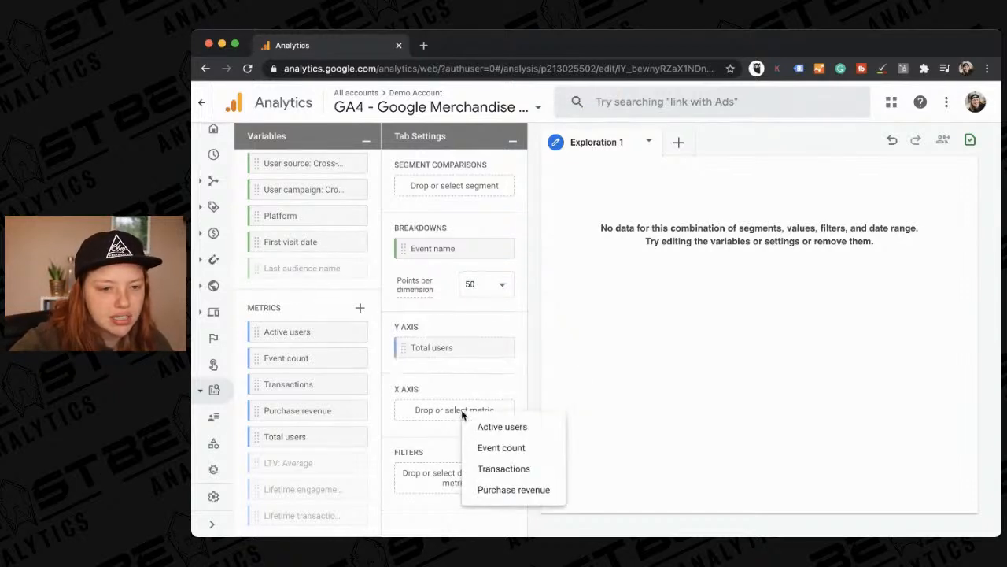
click(499, 469)
- Replace the Event name breakdown with Device category and inspect the plotted device points
scroll(504, 334, up, 2)
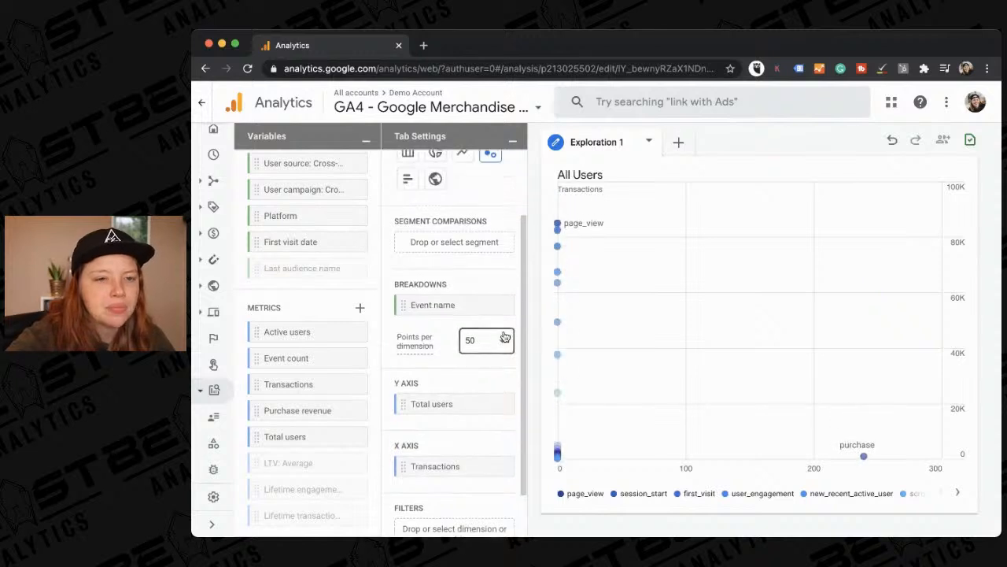
click(504, 305)
click(491, 307)
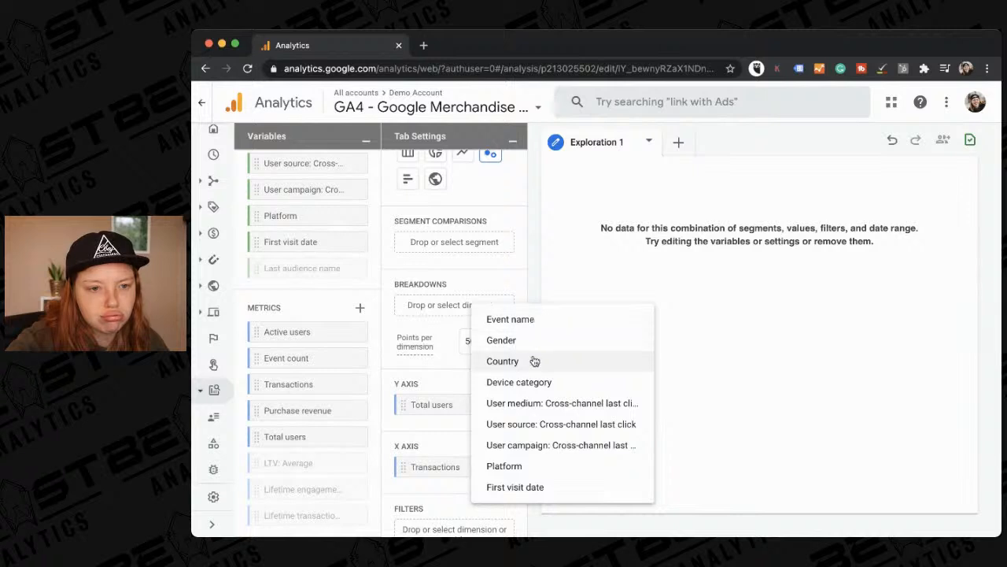
click(545, 383)
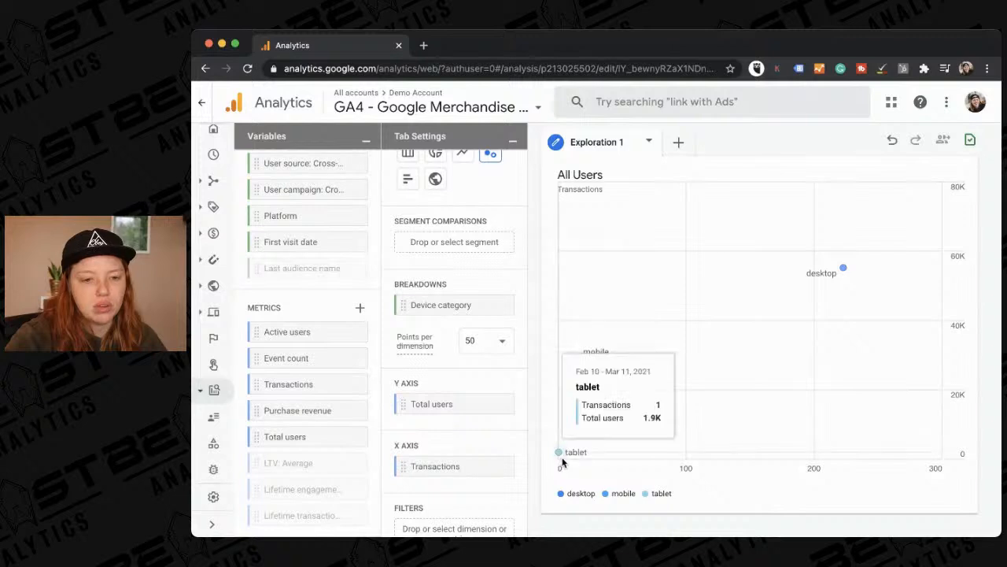
mouse_move(559, 454)
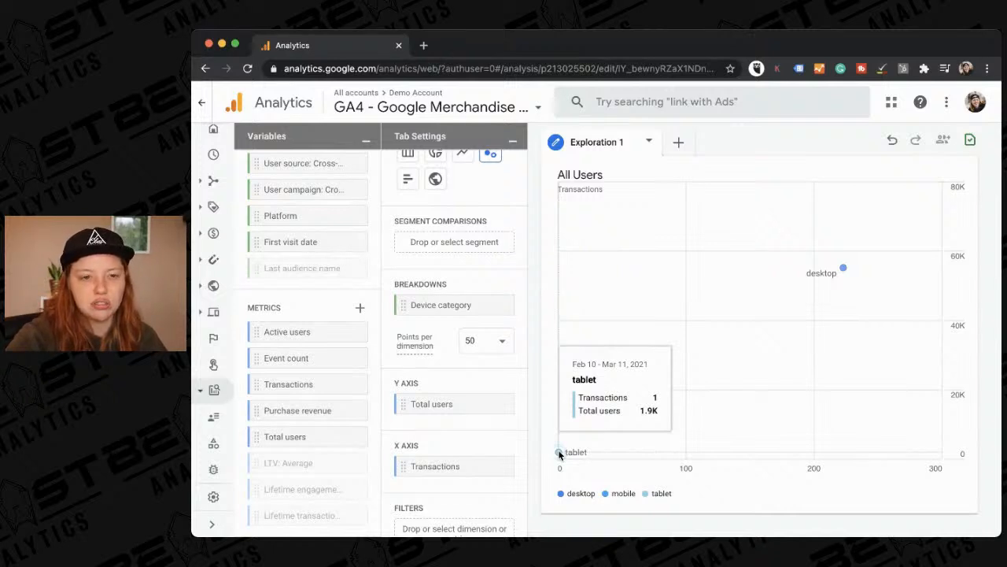
mouse_move(841, 267)
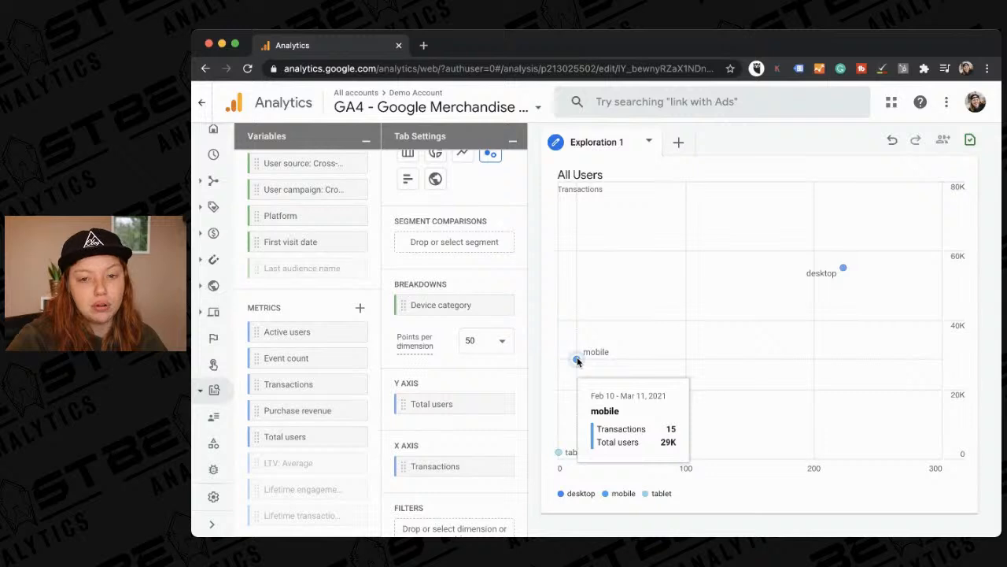
- Clear the Y axis, review the metrics it offers, and reselect Total users
click(499, 405)
click(462, 404)
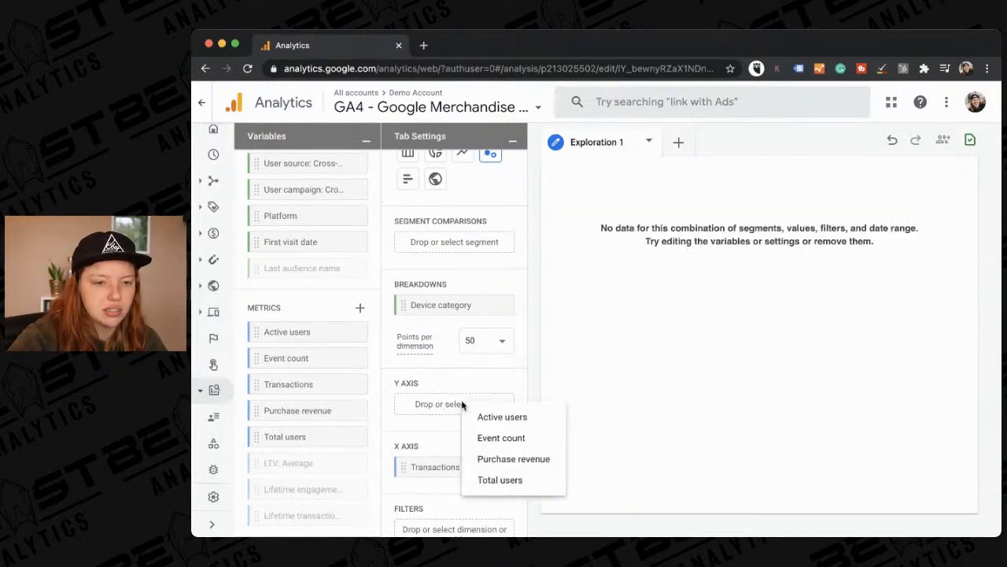
click(493, 479)
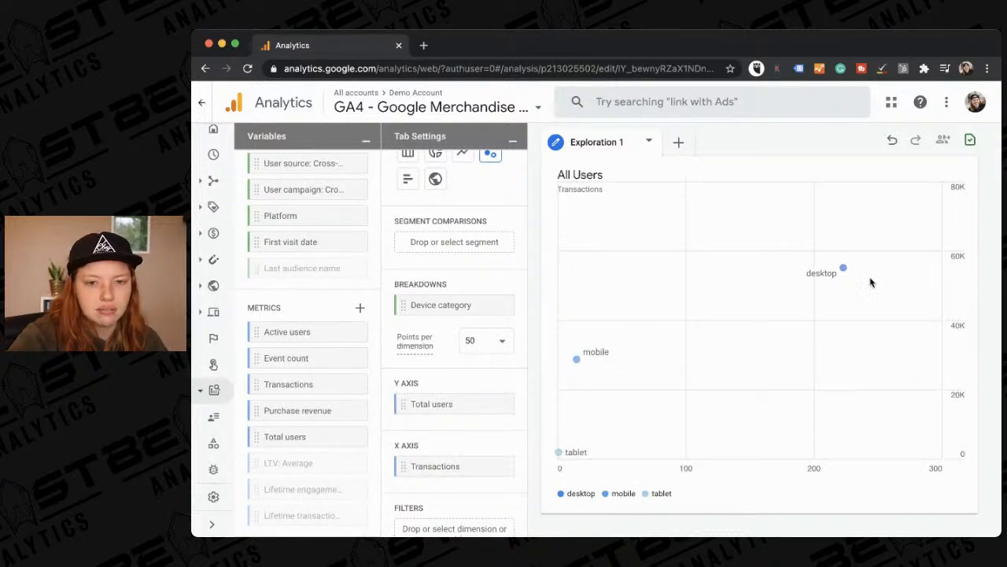
- Inspect the transactions and total users of the mobile and desktop points in the scatter plot
mouse_move(575, 359)
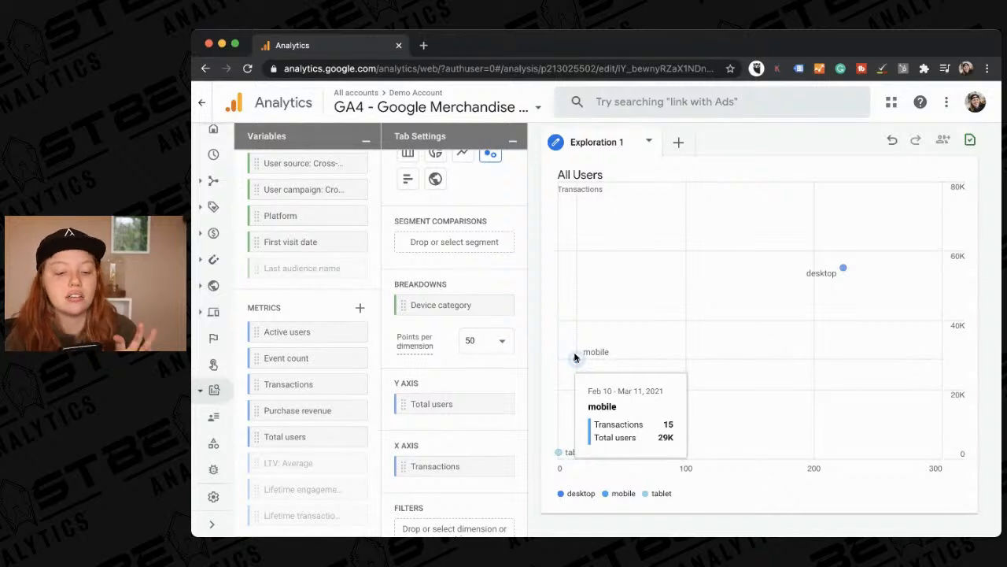
mouse_move(844, 266)
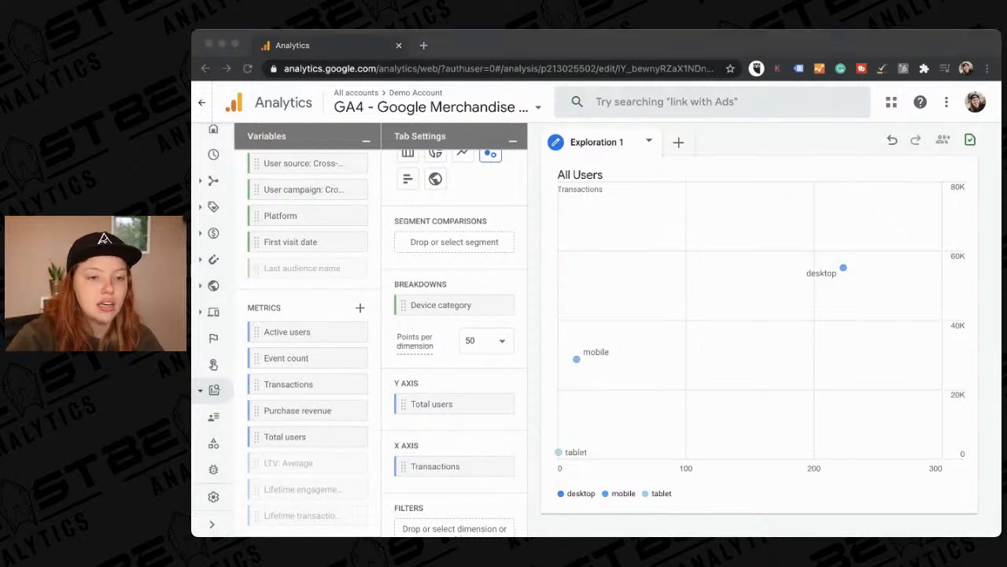
click(983, 393)
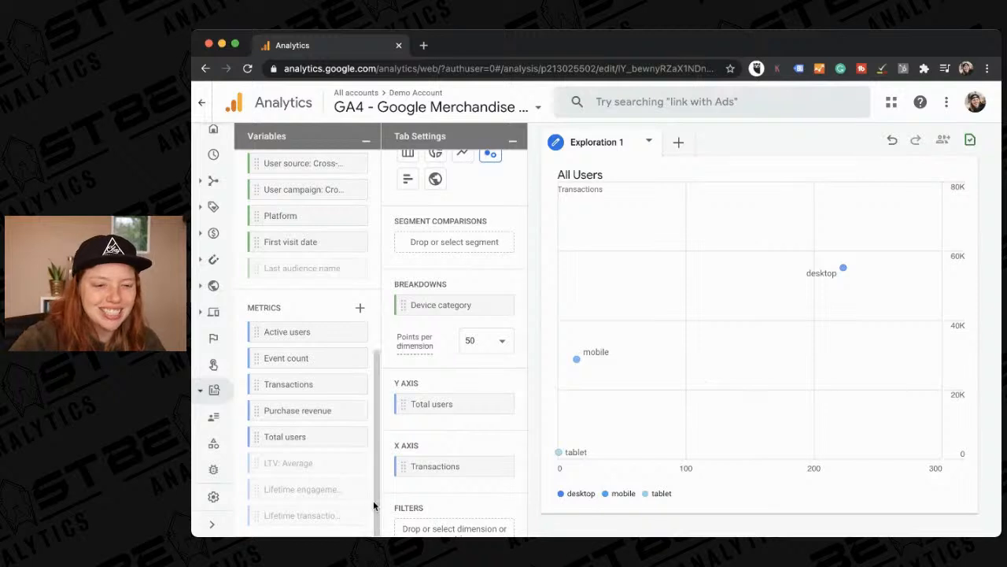
- Clear the scatter plot's breakdown, review the dimensions it offers, and reselect Device category
scroll(464, 377, down, 2)
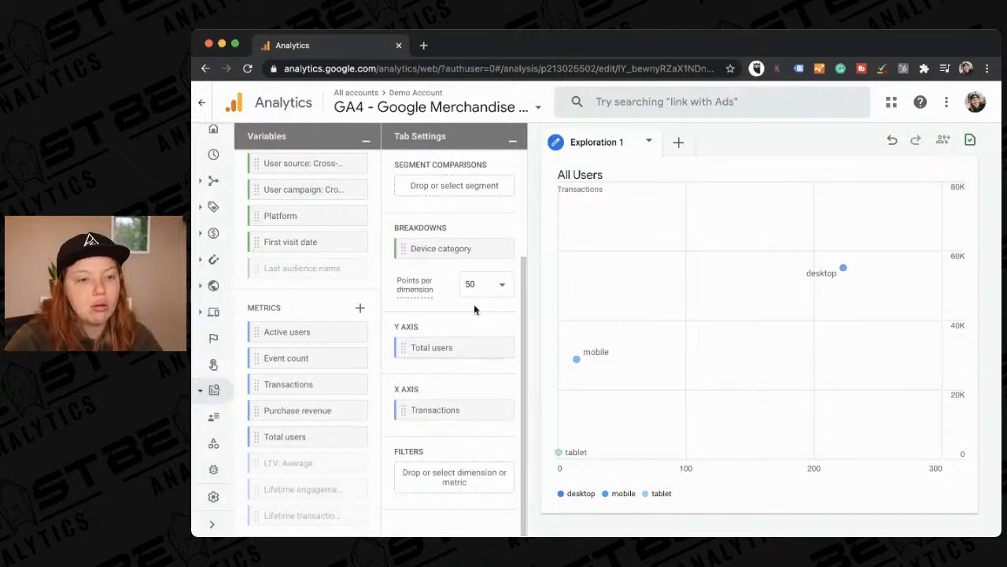
click(497, 248)
click(476, 248)
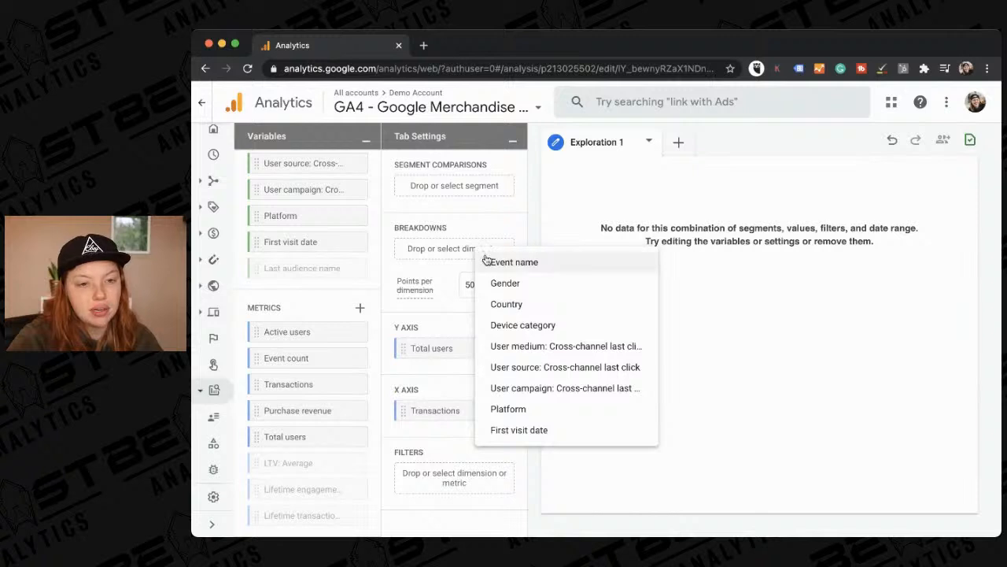
click(534, 325)
- Replace the Y axis metric with Purchase revenue and inspect the desktop and mobile points
click(496, 348)
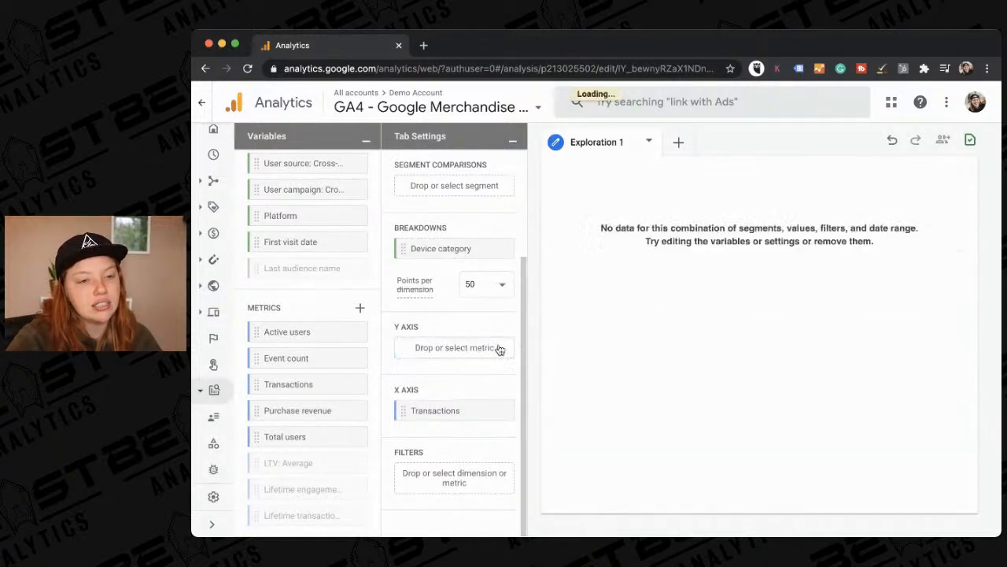
click(498, 349)
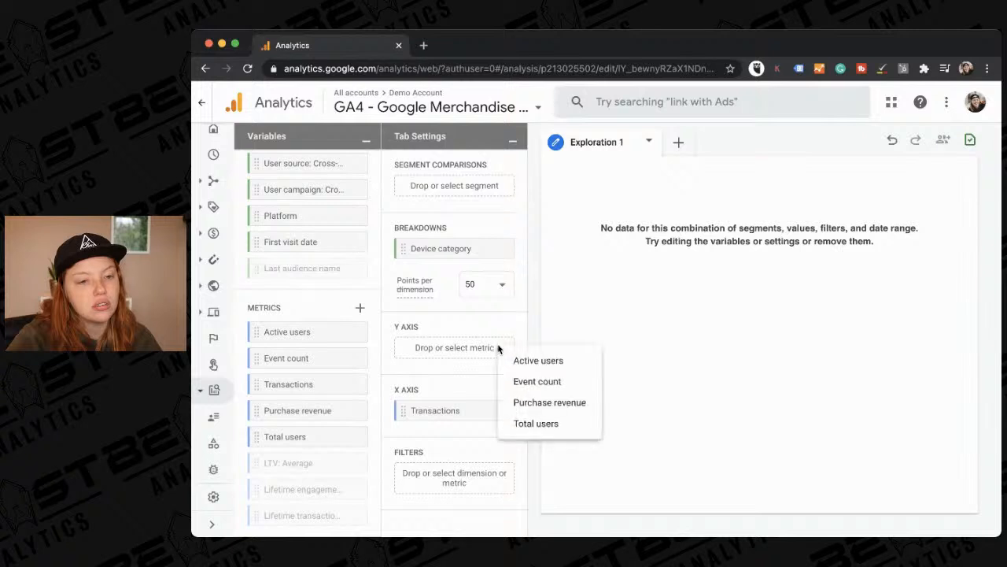
click(540, 410)
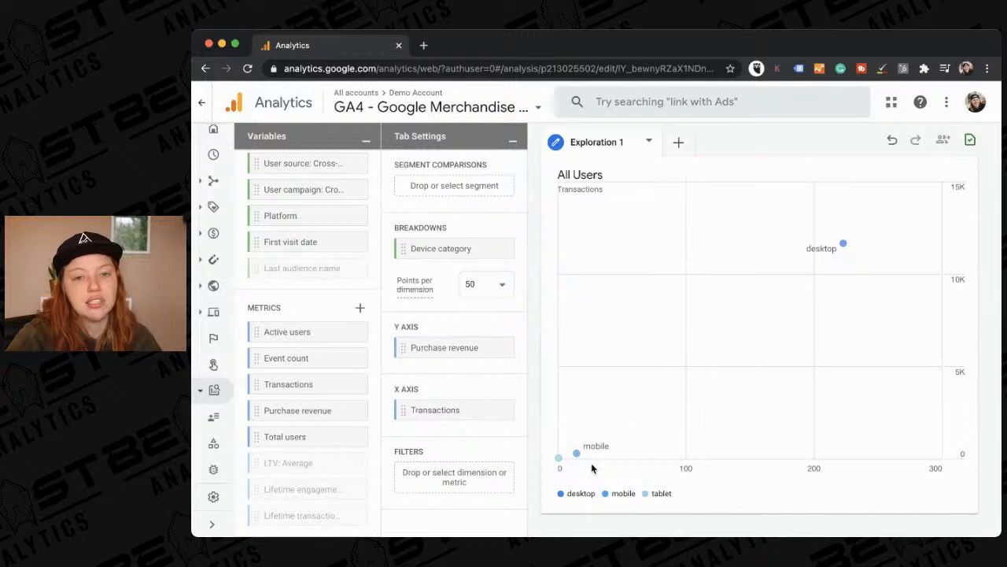
mouse_move(840, 248)
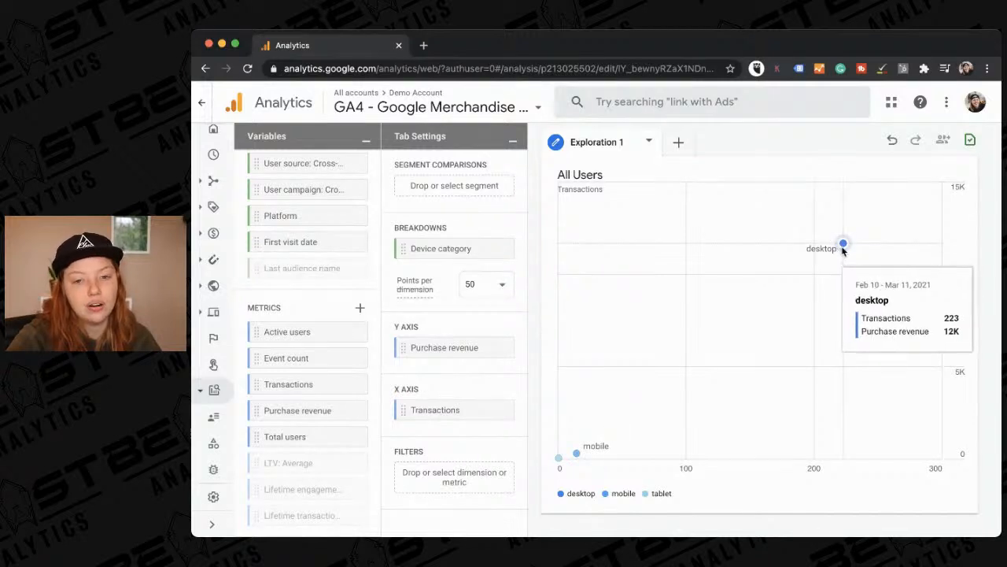
mouse_move(578, 455)
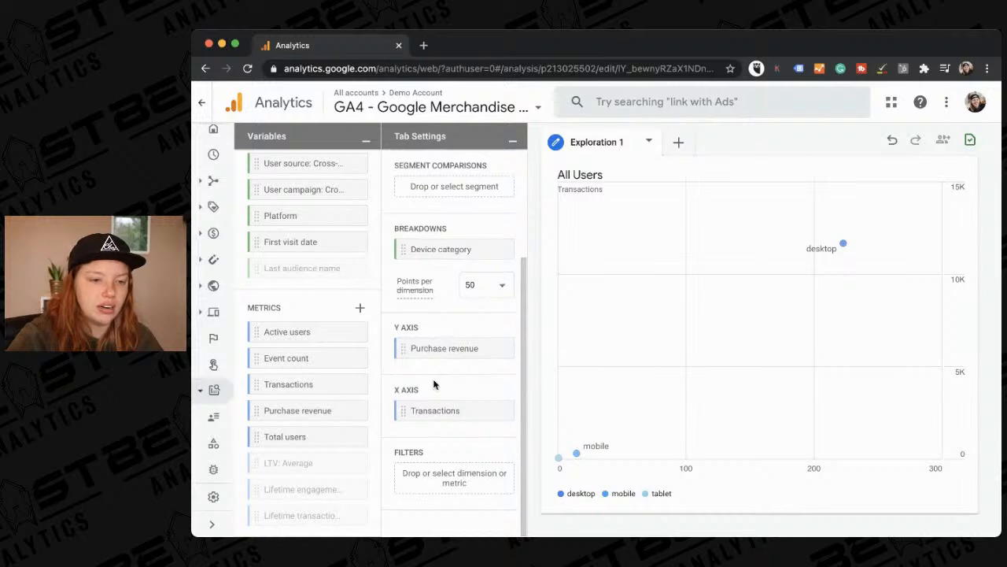
- Switch the exploration's technique to Cohort analysis and review the segments available for comparison
scroll(433, 383, up, 3)
click(434, 189)
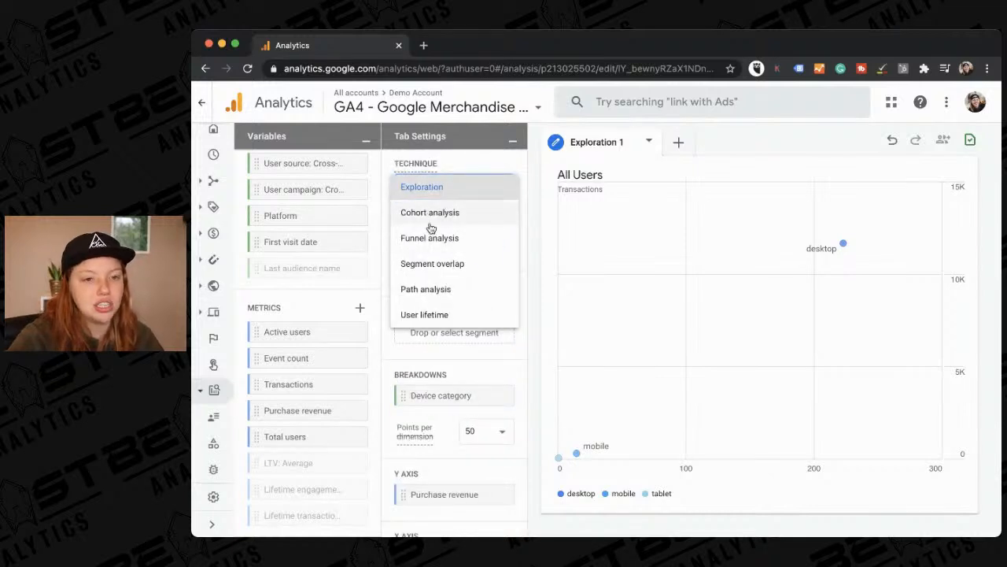
click(429, 212)
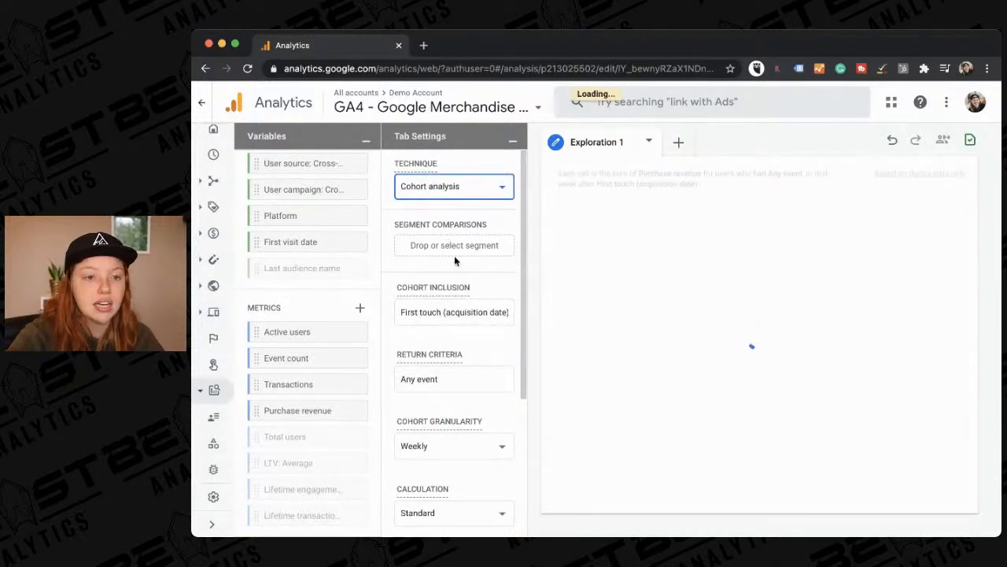
click(448, 246)
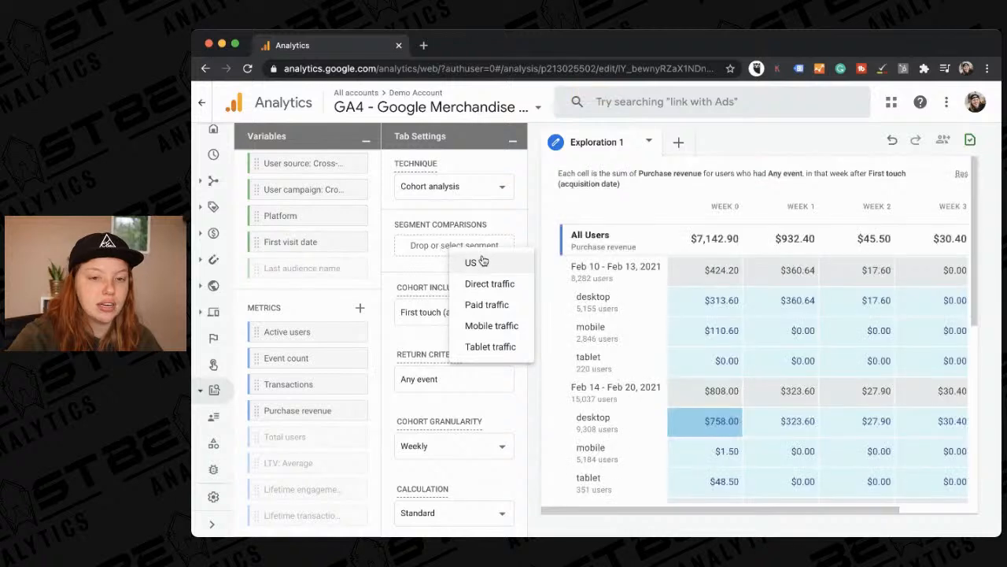
click(674, 208)
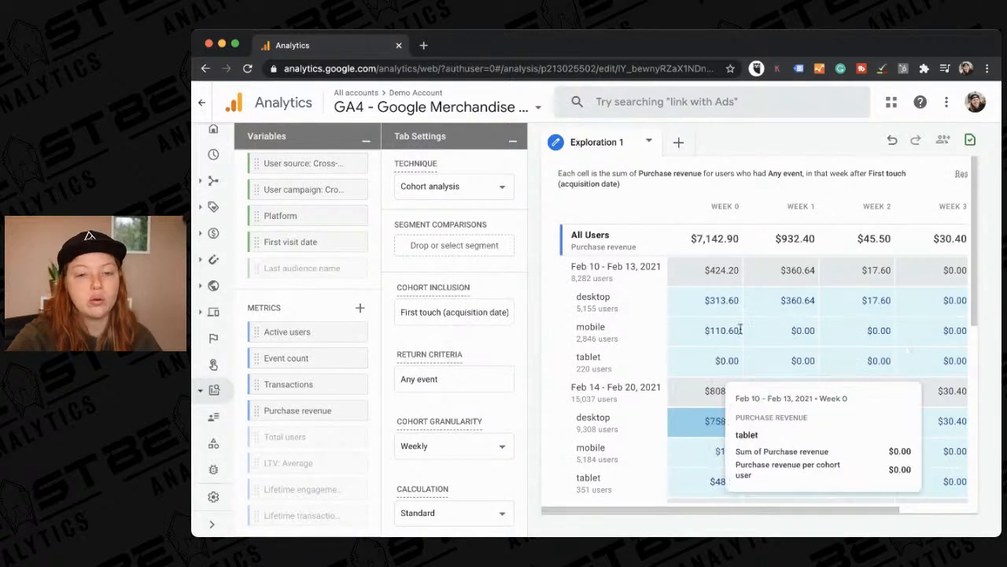
- Examine the cohort table's purchase revenue by acquisition week and device category across weeks 0 to 4
scroll(836, 293, right, 2)
scroll(837, 292, left, 2)
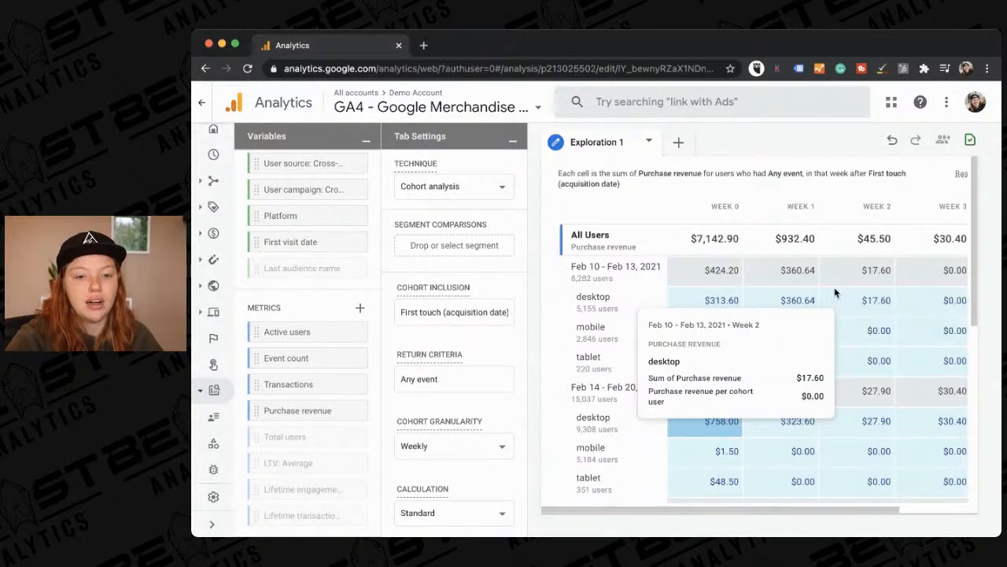
scroll(852, 452, down, 2)
scroll(849, 465, down, 3)
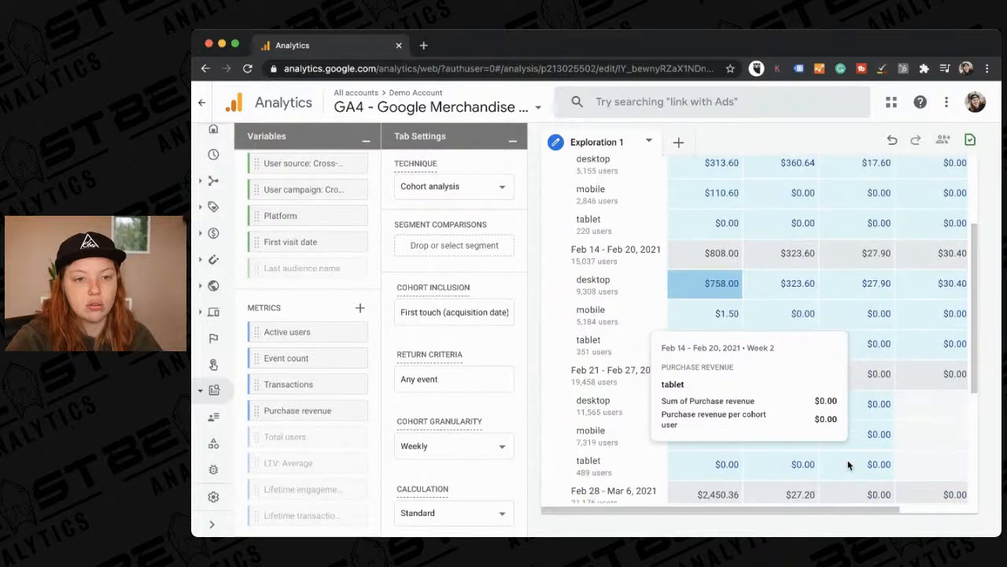
scroll(850, 465, up, 4)
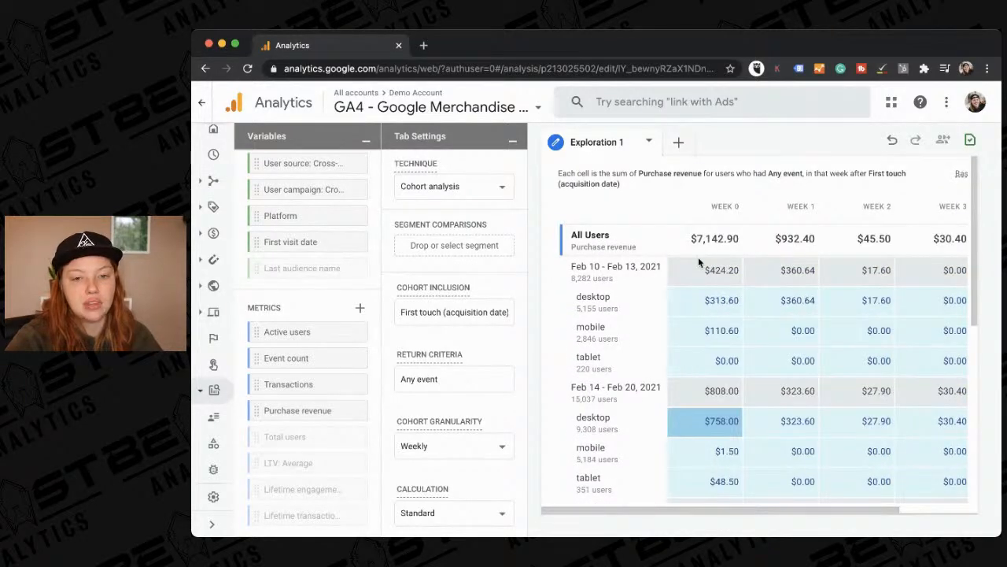
scroll(777, 352, right, 3)
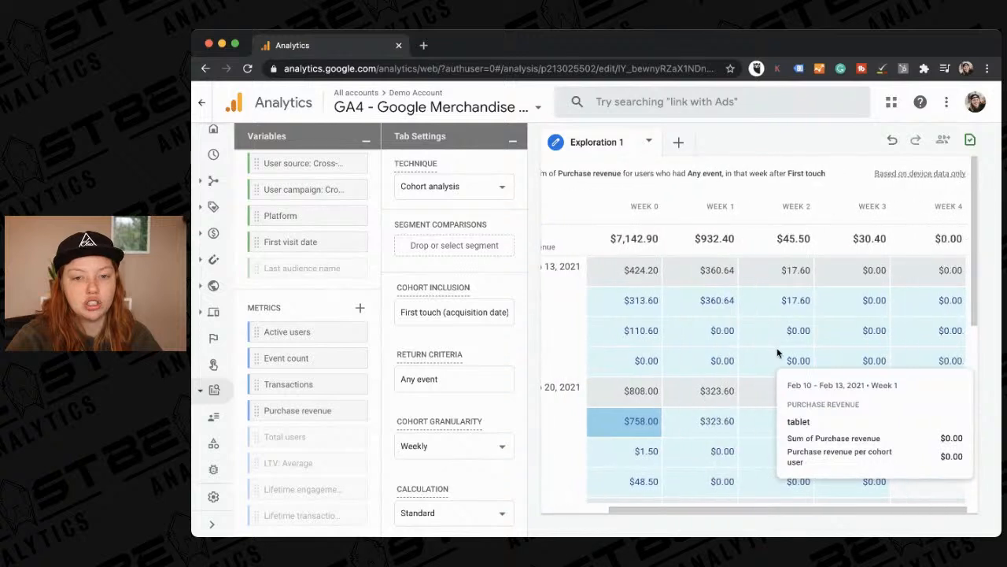
scroll(777, 352, left, 3)
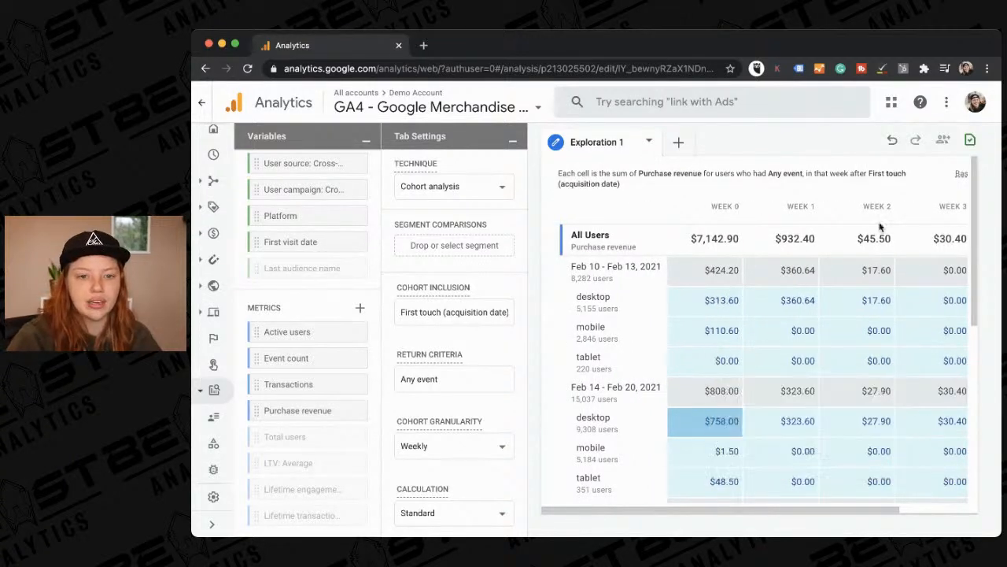
mouse_move(882, 294)
scroll(883, 293, down, 3)
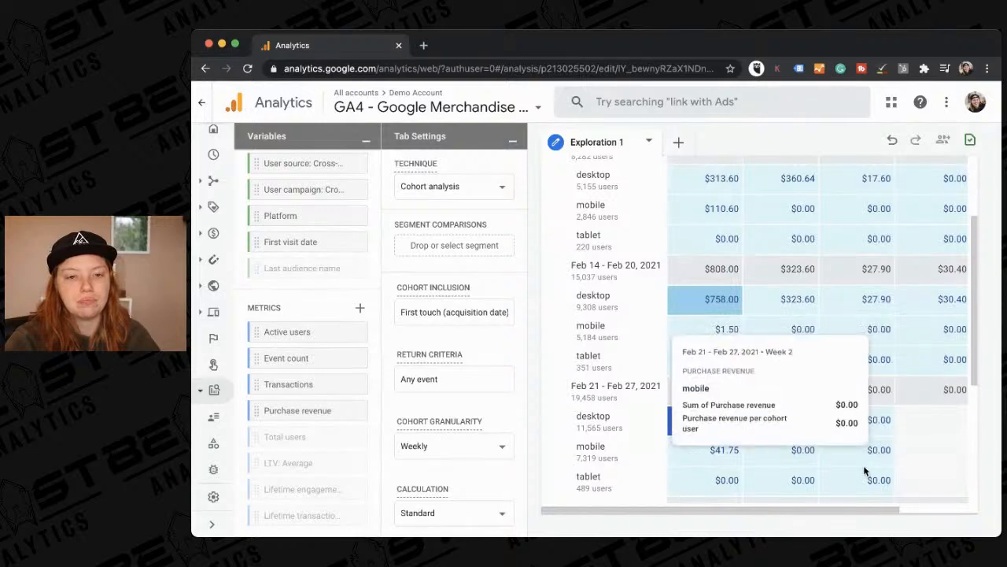
scroll(940, 427, down, 3)
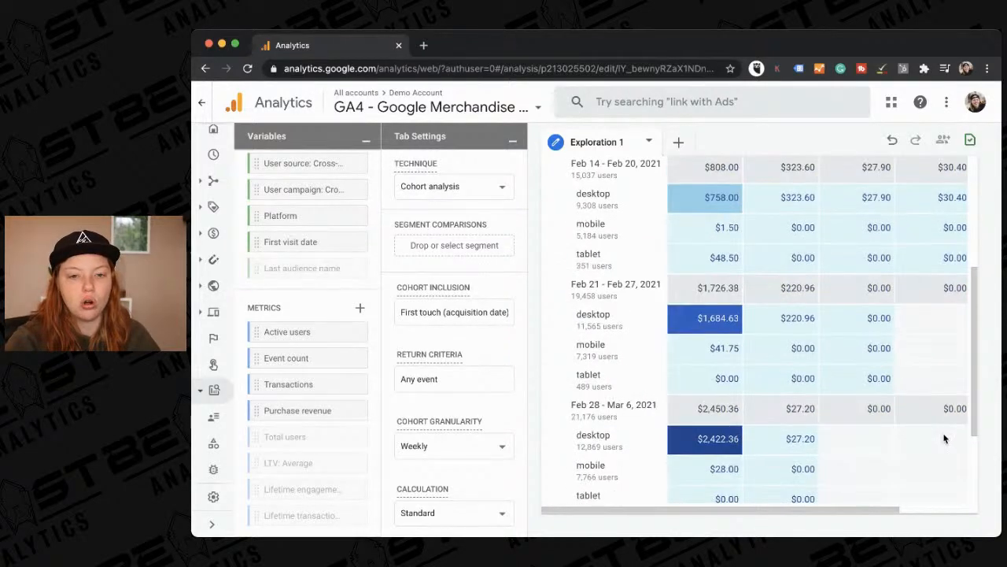
scroll(905, 378, down, 3)
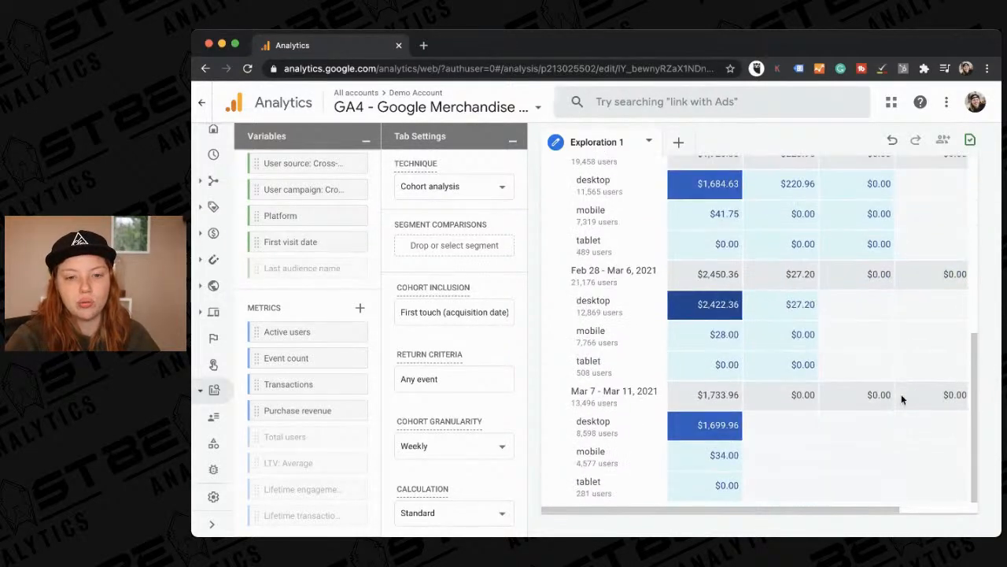
scroll(901, 399, up, 10)
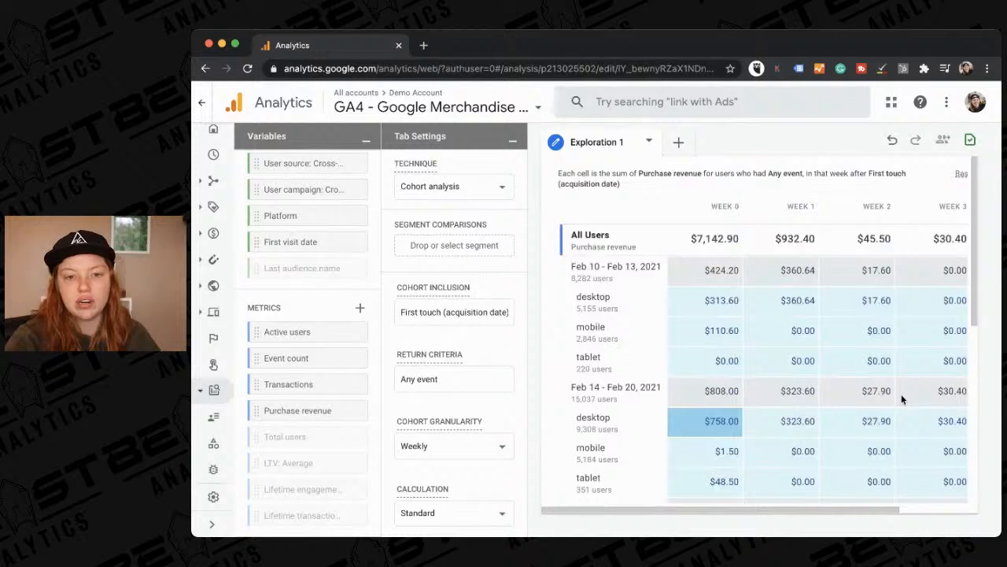
scroll(901, 399, right, 2)
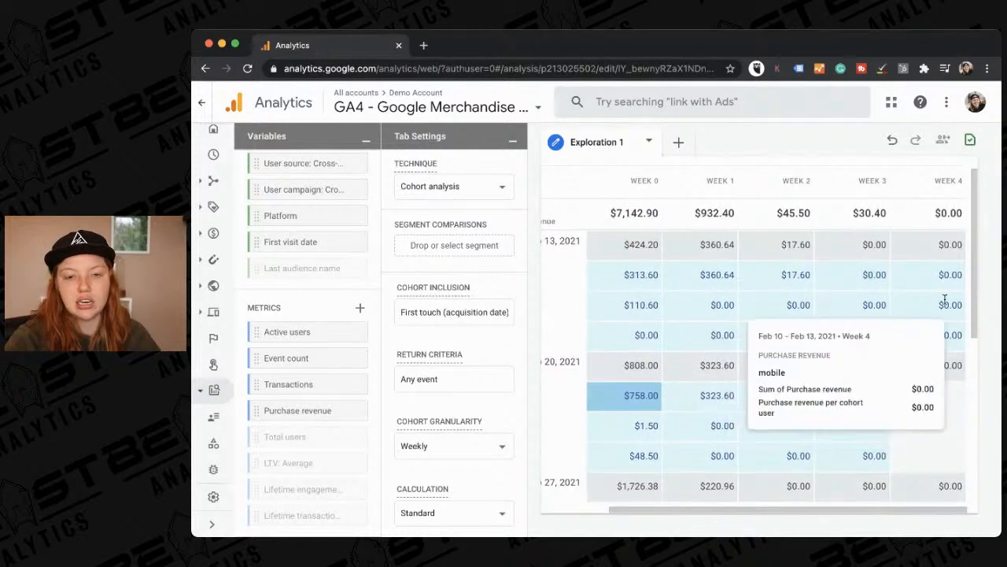
scroll(805, 326, left, 2)
scroll(805, 326, up, 1)
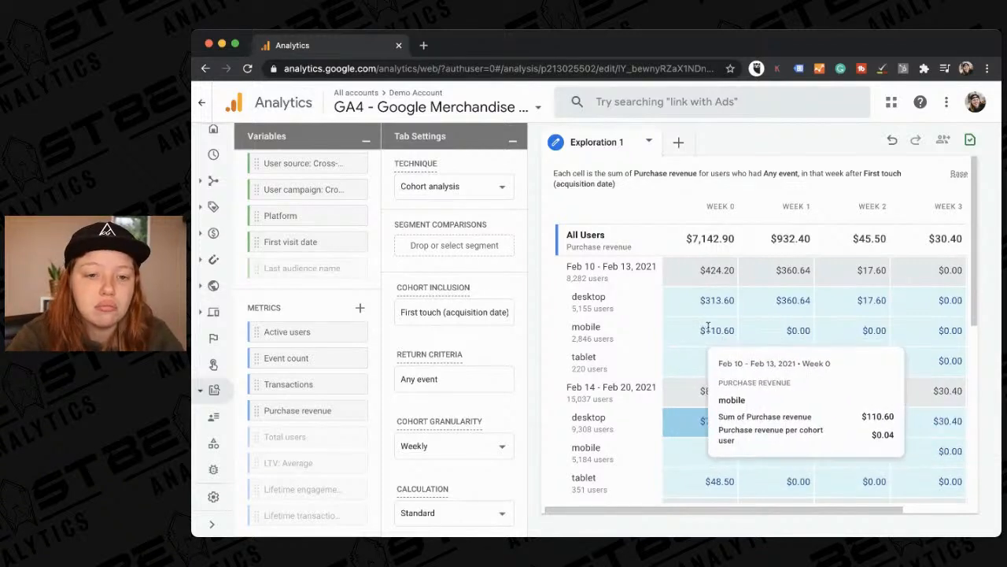
- Compare how purchase revenue develops week by week between the earliest and latest acquisition cohorts, checking individual device cells
scroll(711, 327, right, 3)
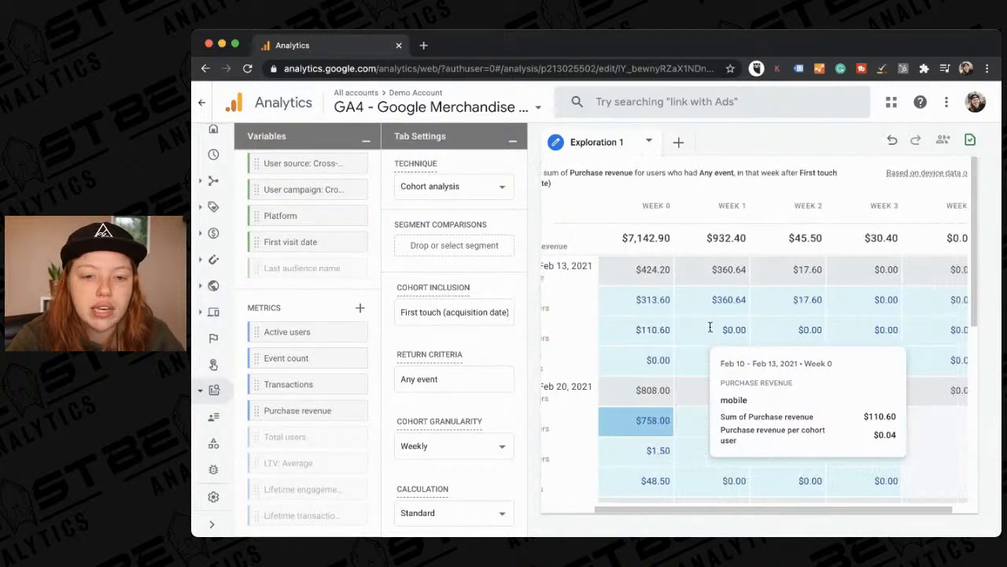
scroll(711, 329, left, 3)
scroll(710, 330, down, 6)
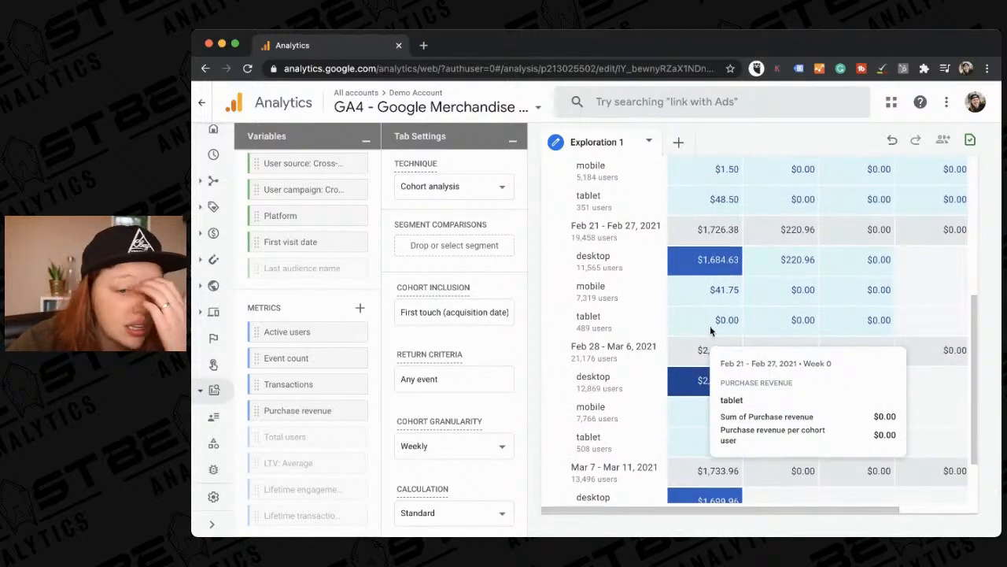
scroll(744, 311, down, 1)
scroll(936, 252, up, 5)
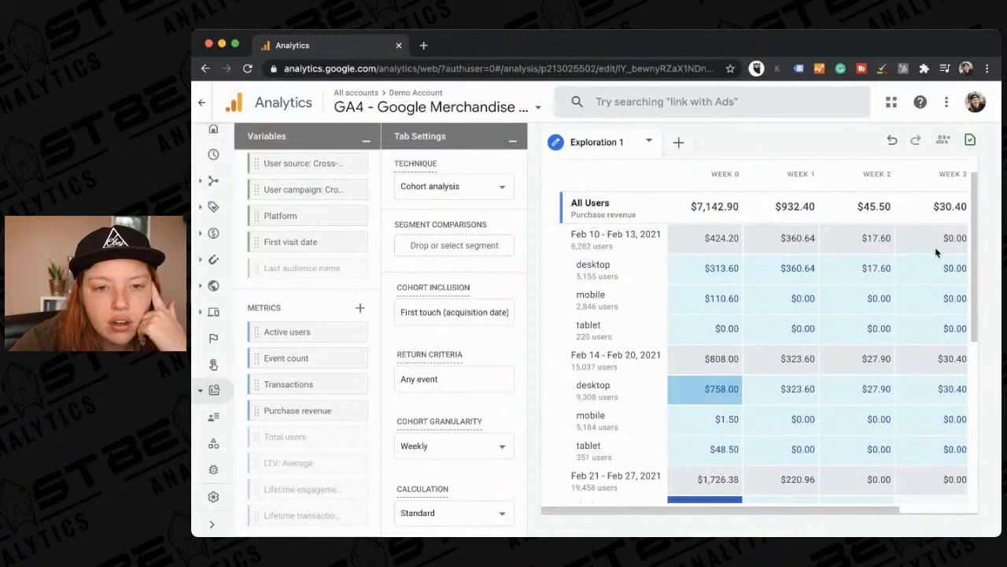
scroll(936, 251, down, 4)
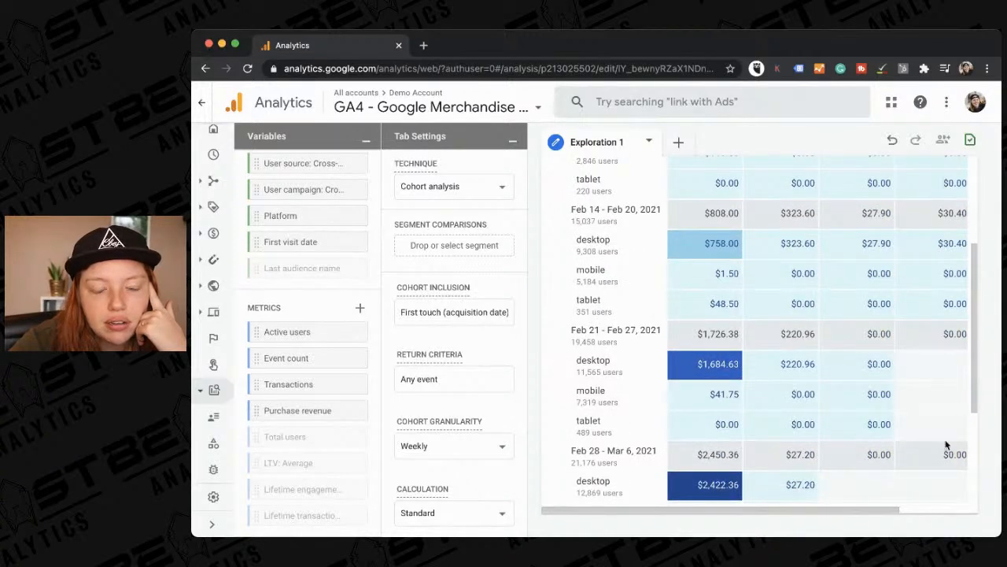
scroll(946, 445, down, 5)
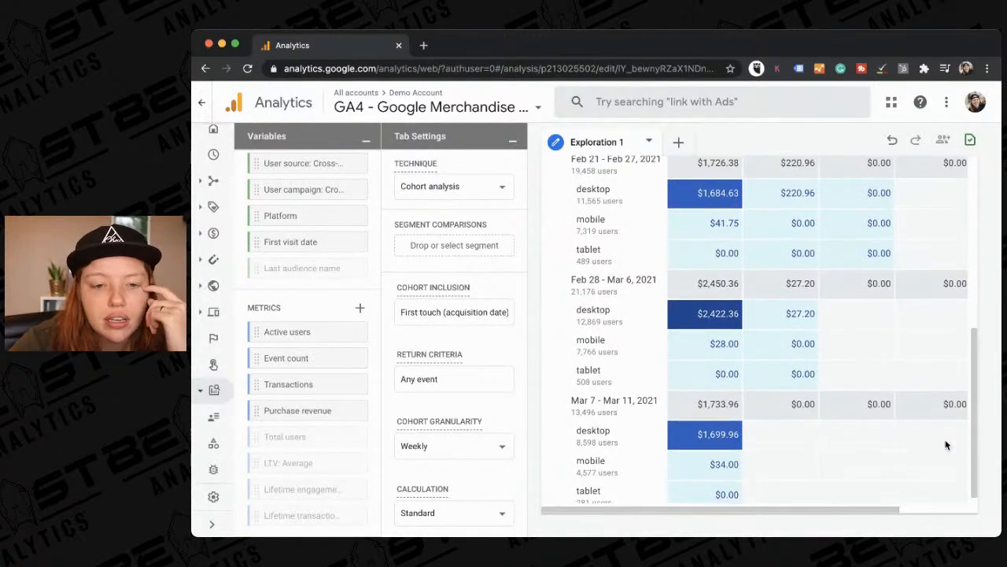
mouse_move(714, 423)
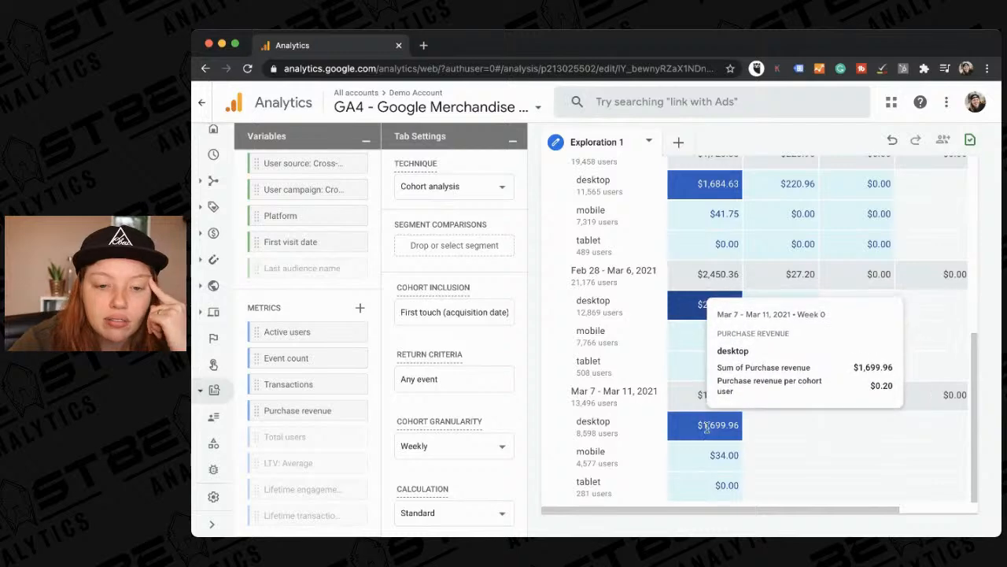
scroll(925, 429, up, 4)
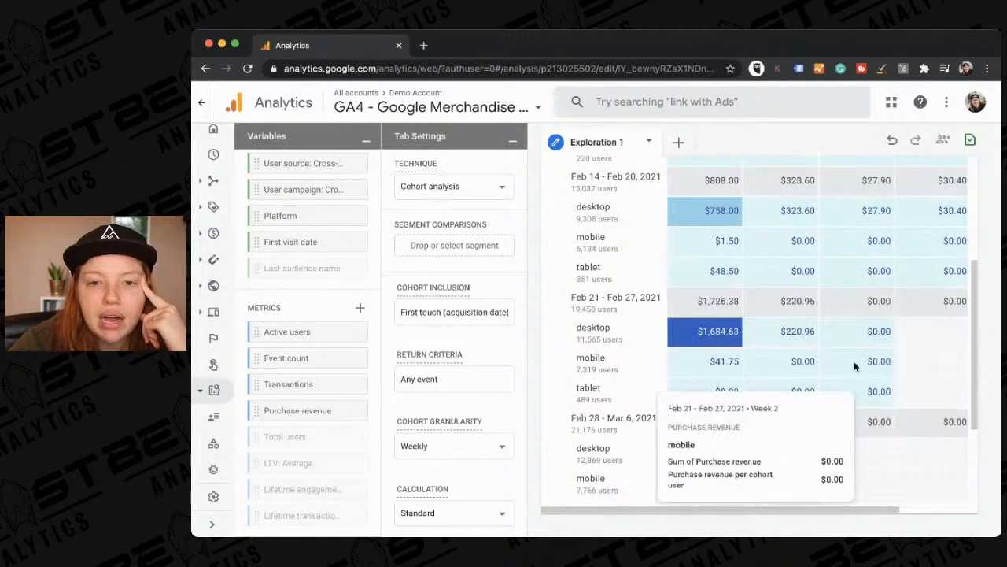
scroll(850, 346, up, 4)
scroll(849, 348, right, 2)
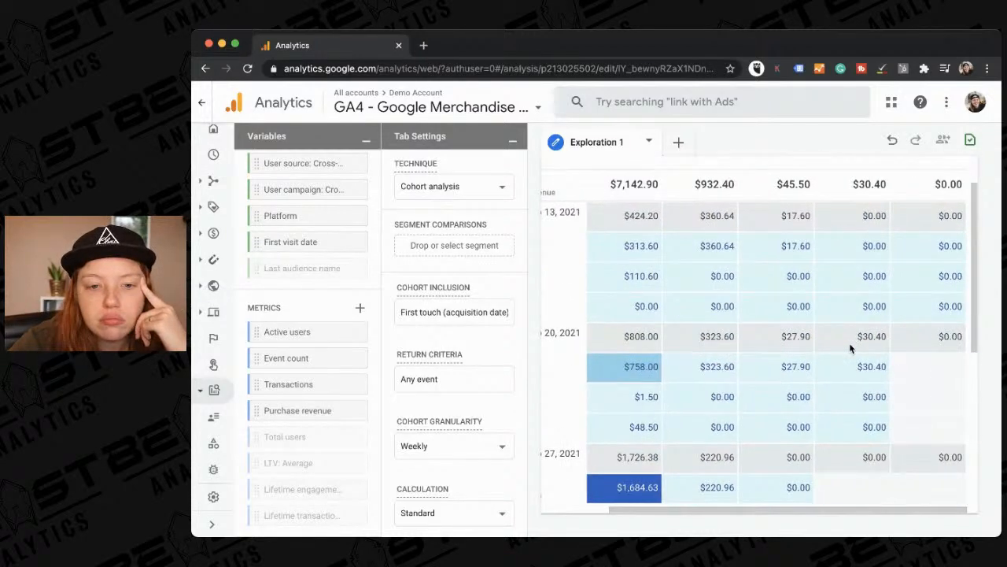
mouse_move(818, 369)
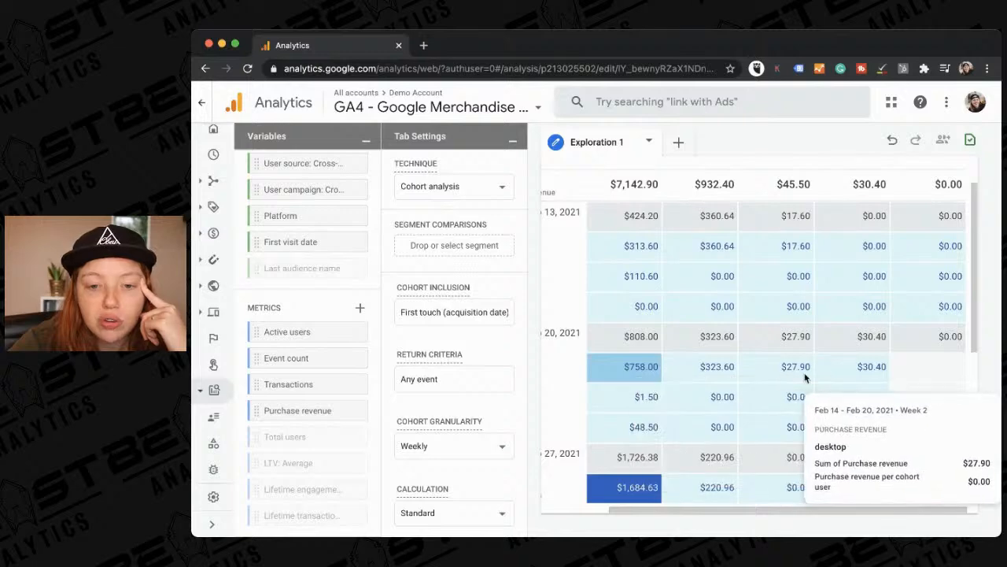
scroll(798, 375, down, 1)
scroll(804, 377, down, 7)
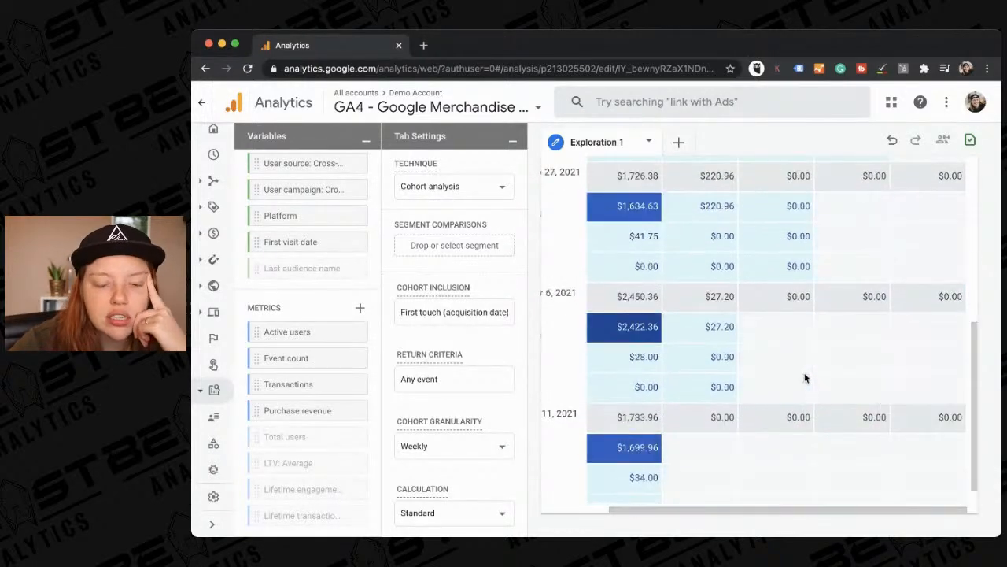
- Review the remaining cohort rows, the events available as cohort inclusion criteria, and the cohort's granularity and calculation settings
scroll(804, 378, left, 3)
scroll(804, 378, up, 8)
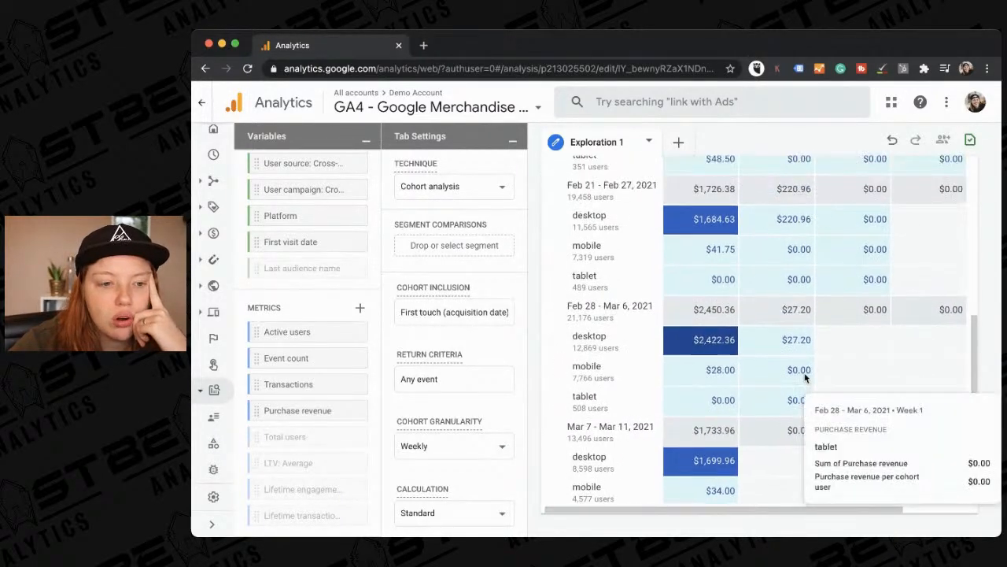
click(480, 315)
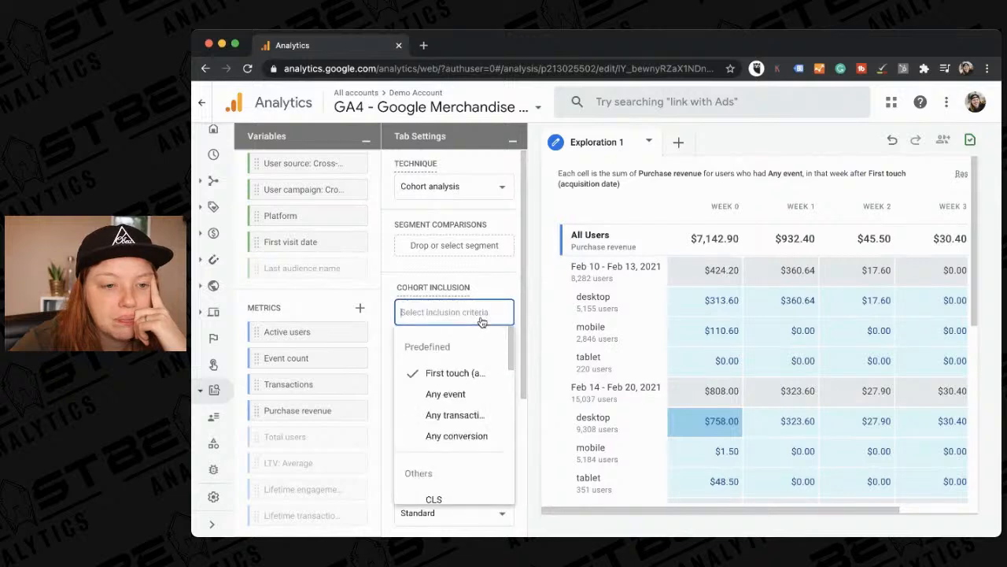
scroll(466, 411, down, 2)
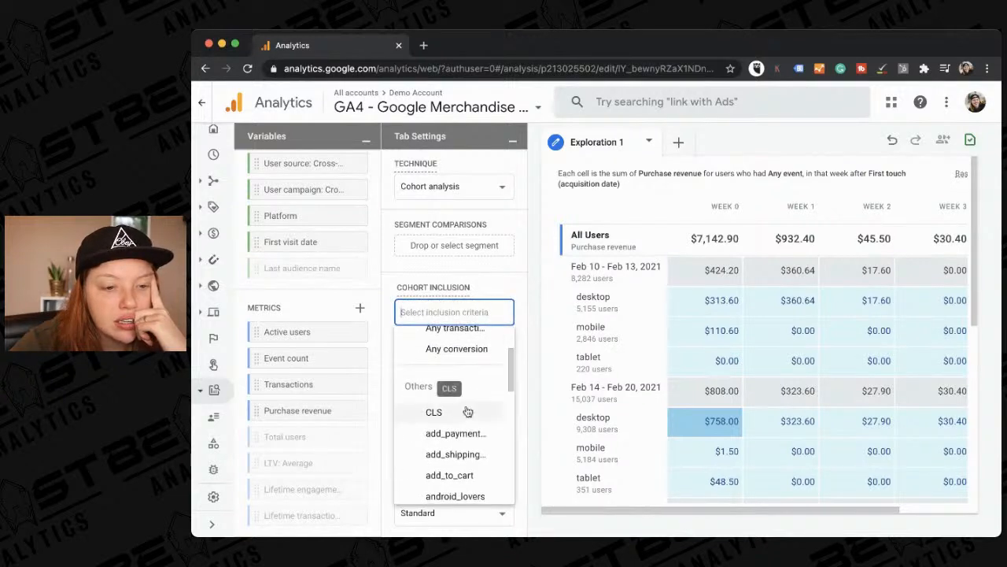
scroll(467, 412, down, 4)
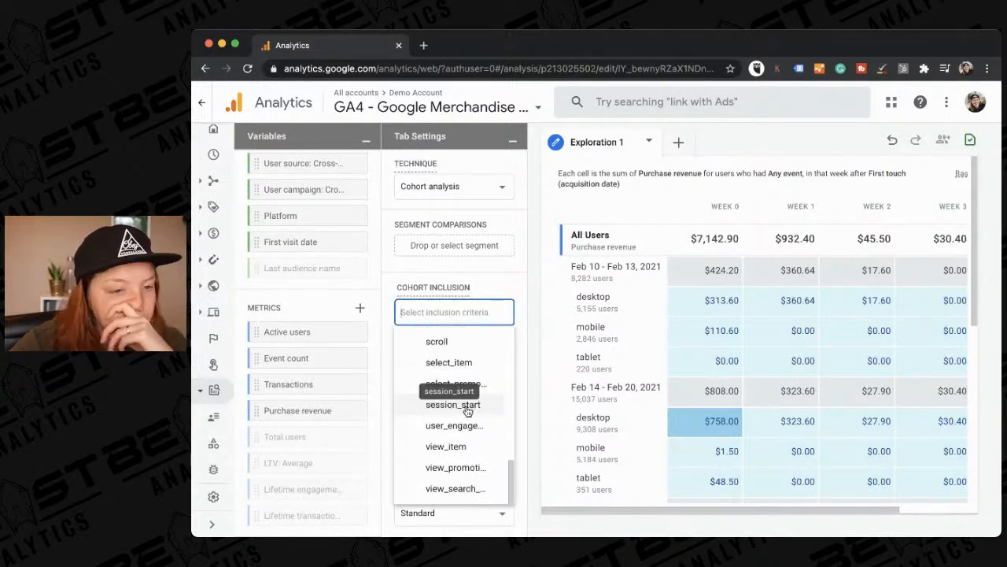
click(509, 270)
scroll(495, 391, down, 1)
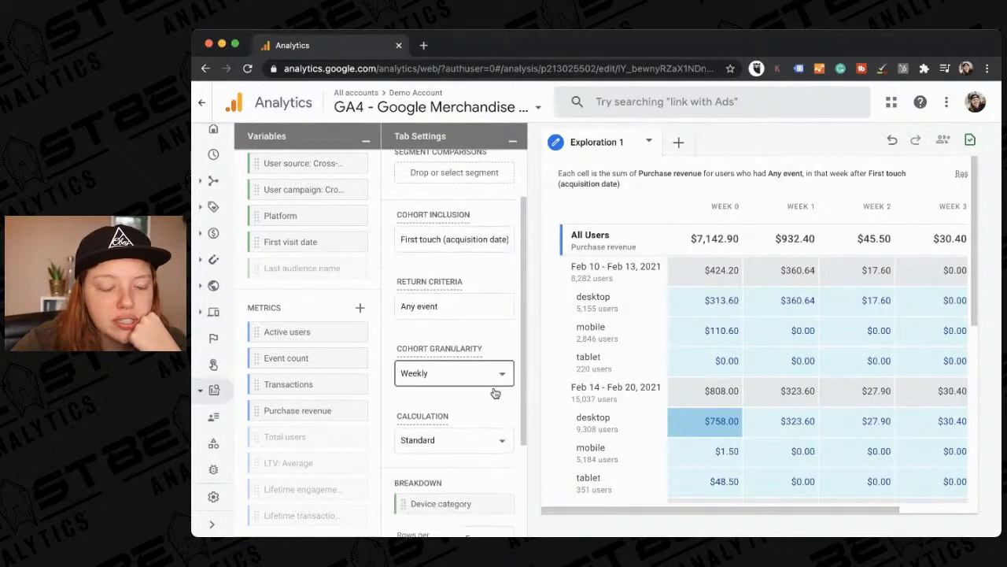
scroll(502, 349, up, 1)
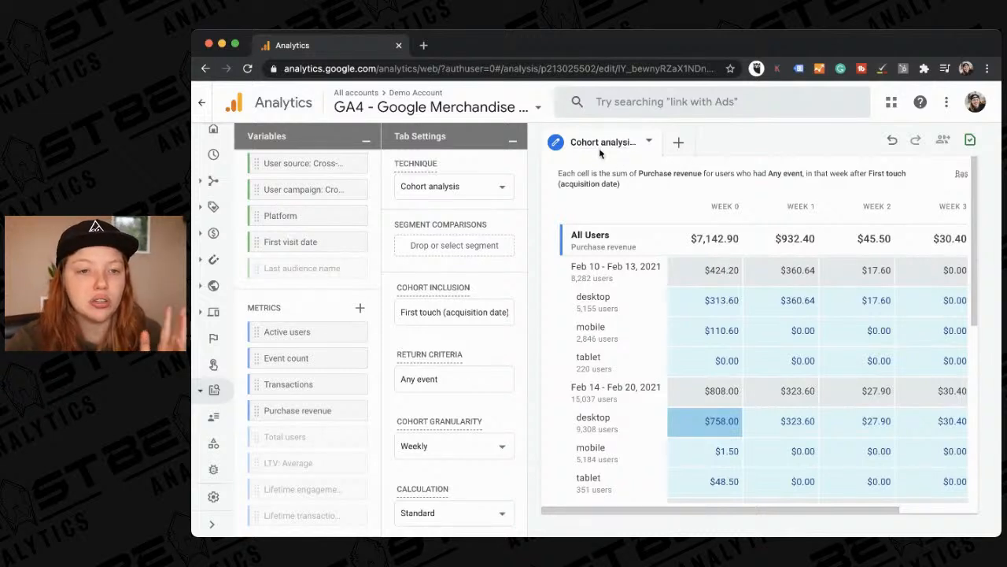
- Add a new Exploration tab alongside the cohort analysis and set its visualization to Scatterplot
click(678, 142)
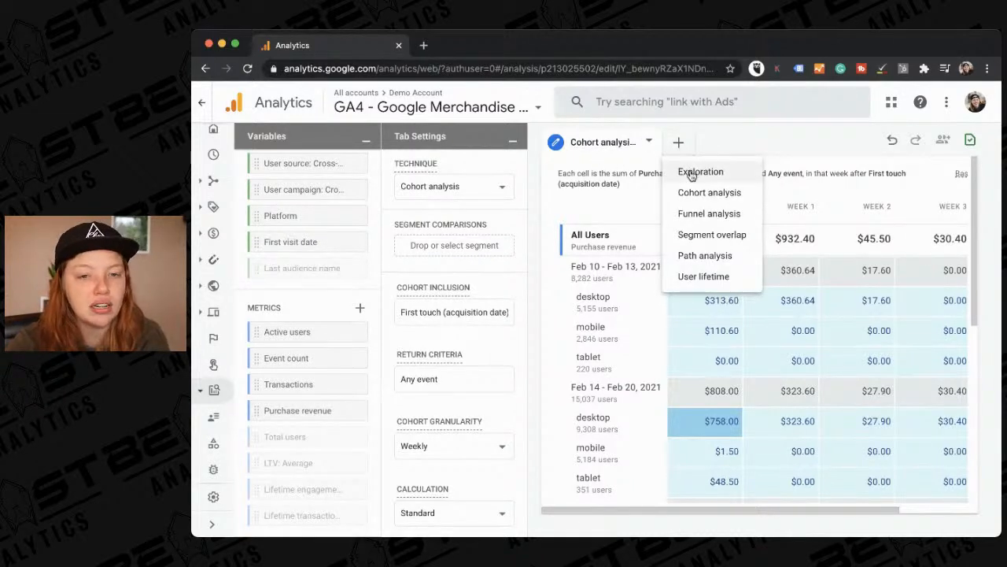
click(691, 173)
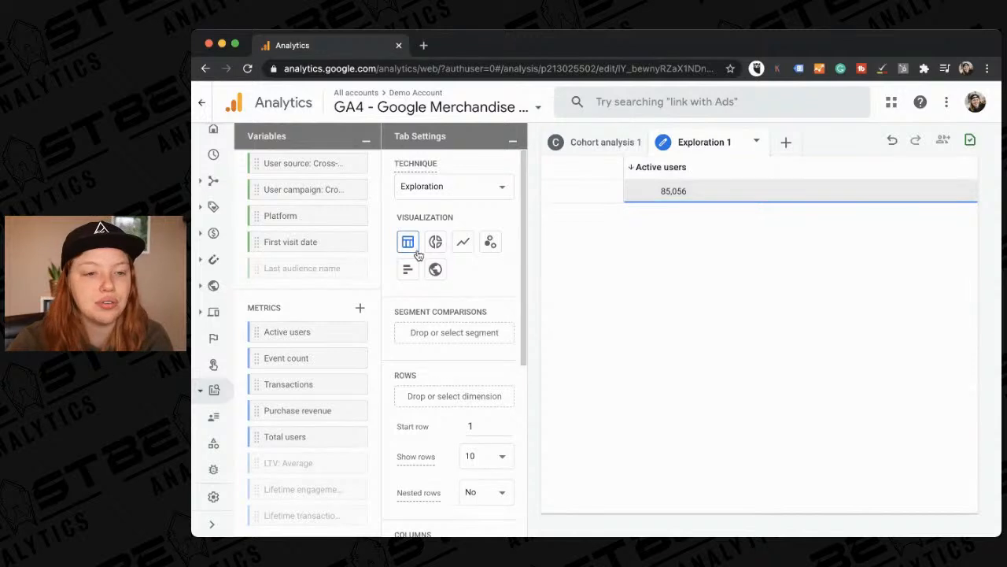
click(564, 144)
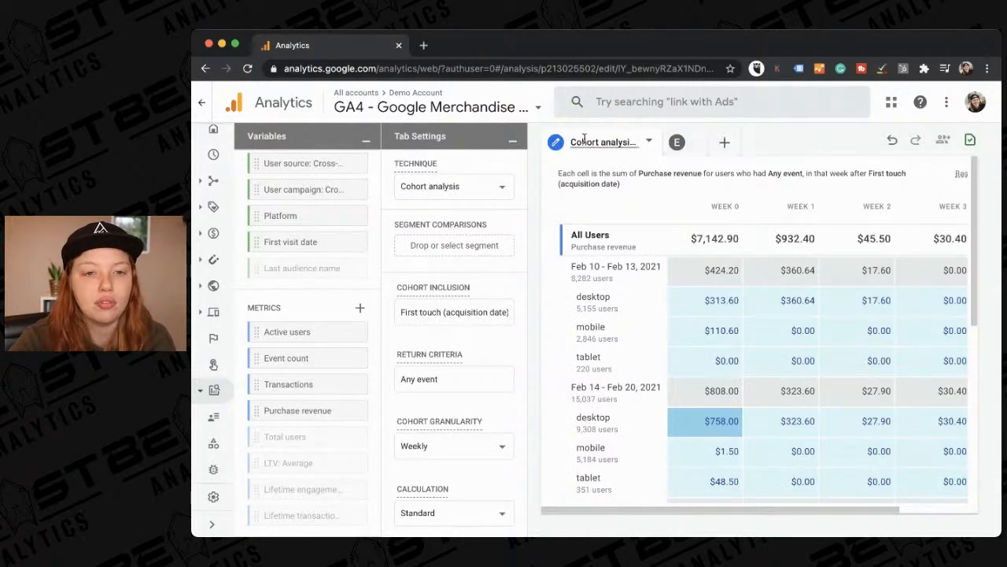
click(677, 142)
click(491, 242)
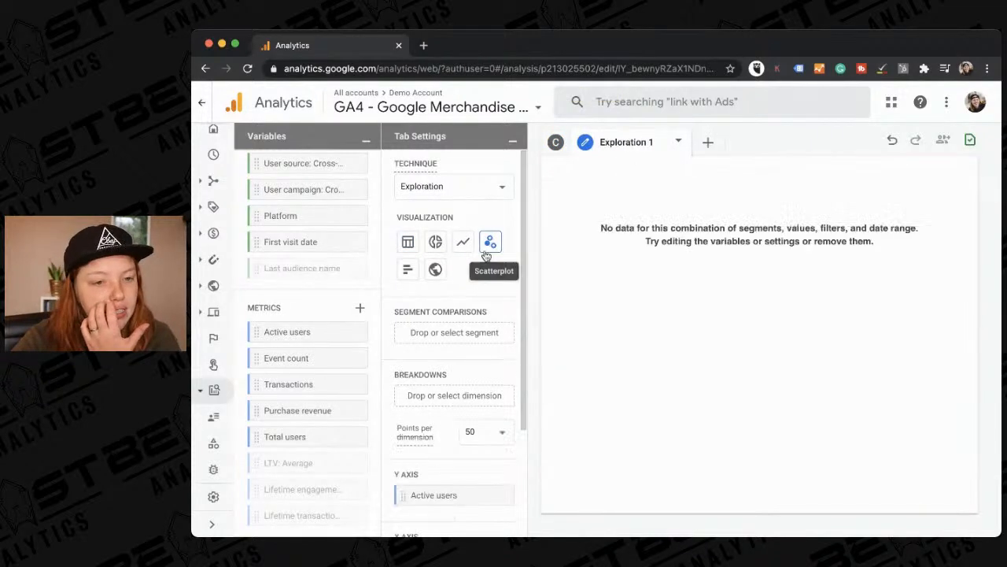
- Add the Mobile traffic and Tablet traffic segments to the scatterplot's segment comparisons
click(455, 330)
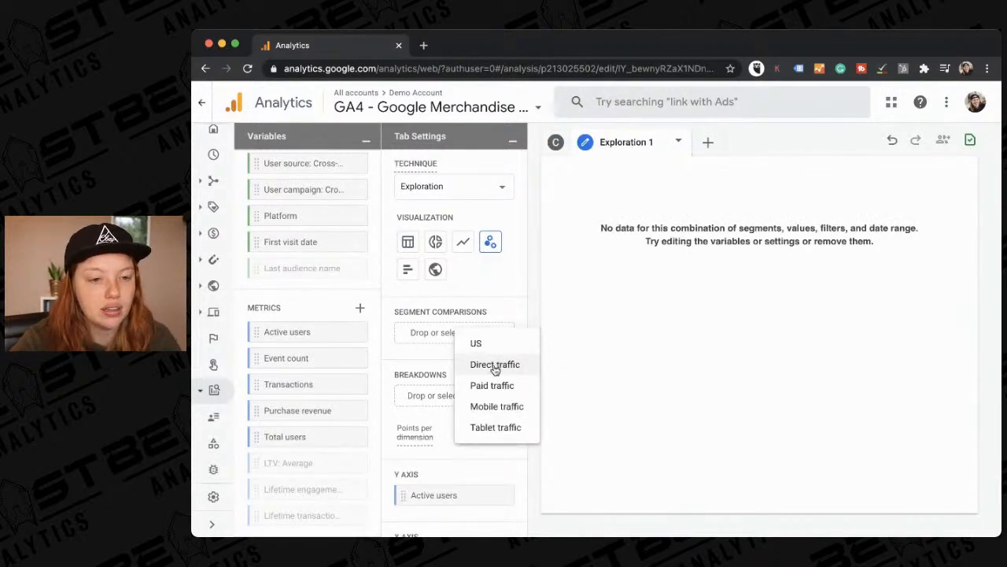
click(504, 314)
scroll(504, 314, down, 2)
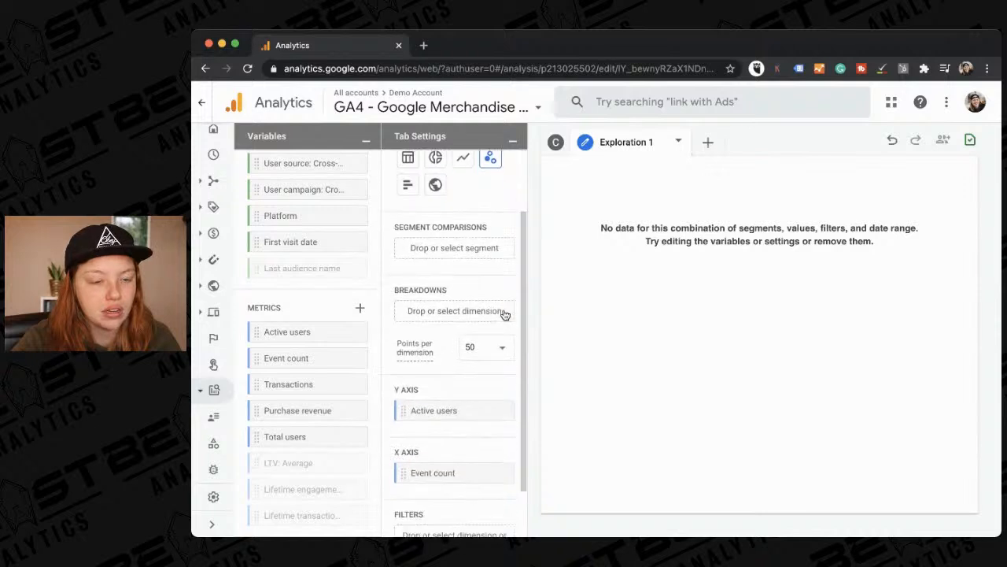
click(481, 312)
click(479, 257)
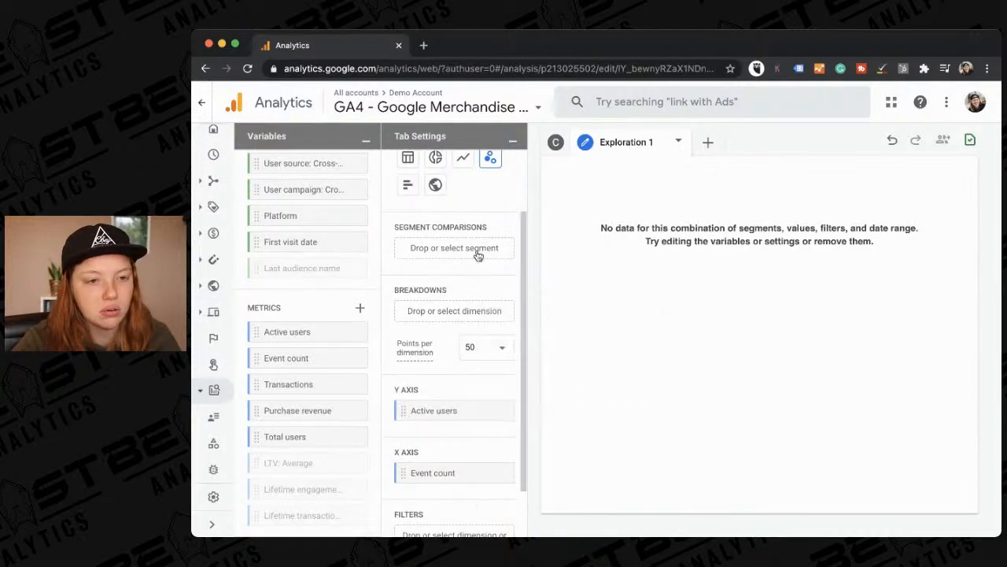
click(465, 249)
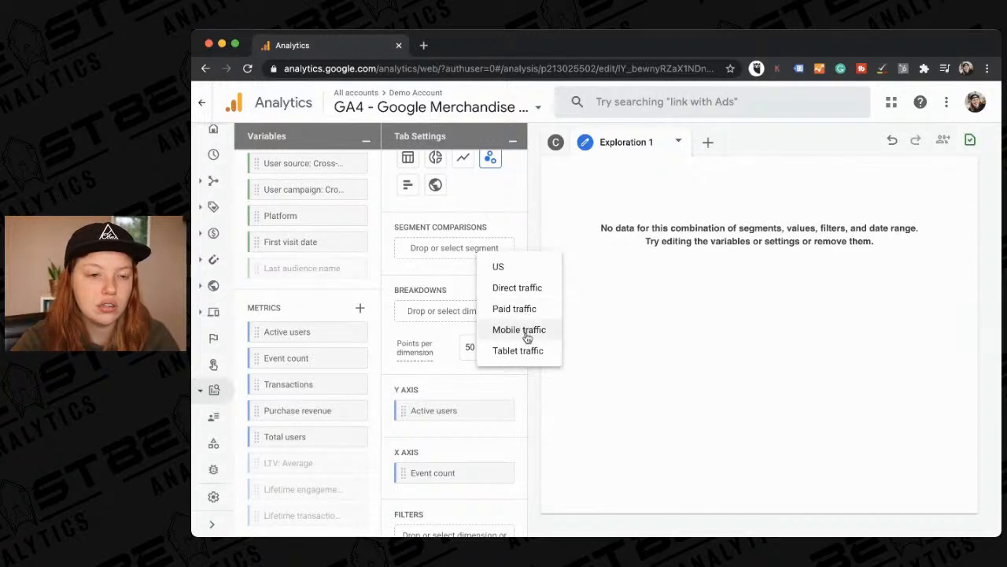
click(526, 332)
click(470, 272)
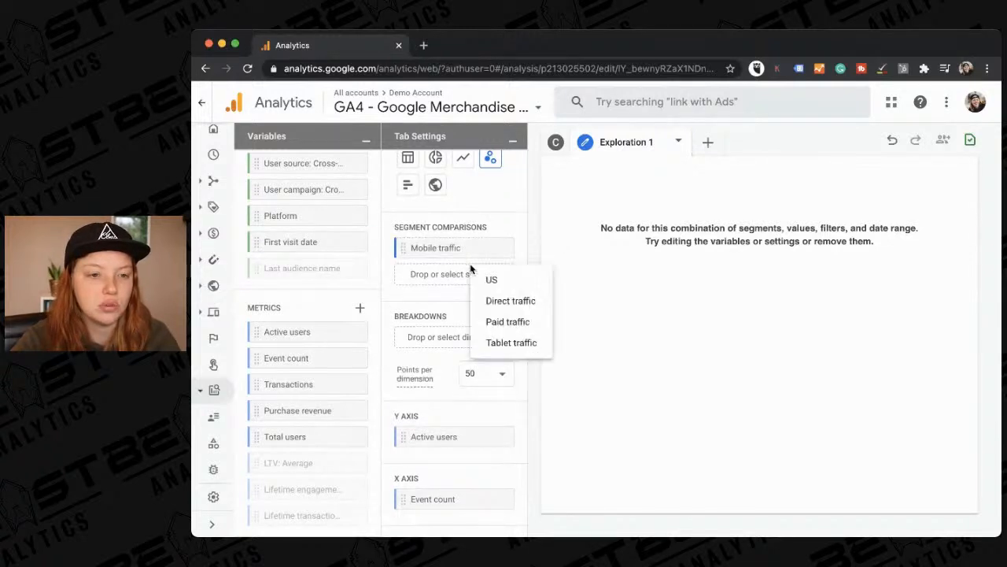
click(512, 343)
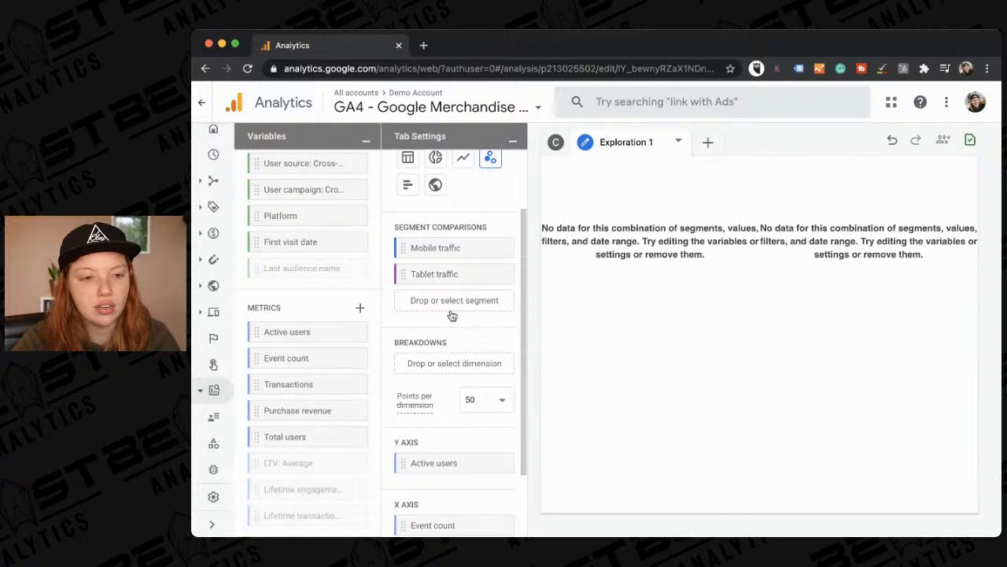
- Check the available breakdown dimensions and remove both traffic segments from the scatterplot's comparisons
scroll(453, 315, down, 1)
click(448, 303)
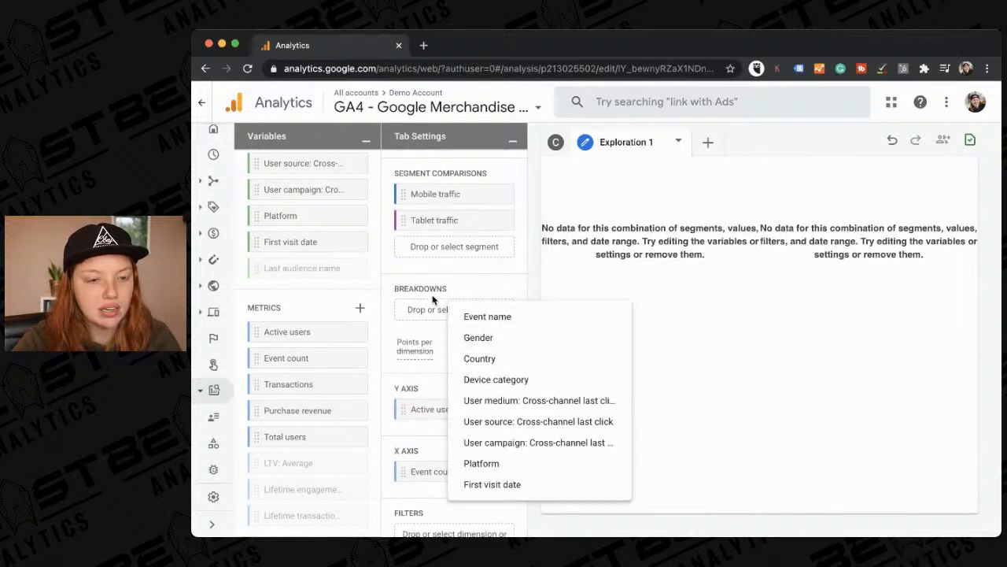
click(432, 299)
scroll(421, 347, down, 1)
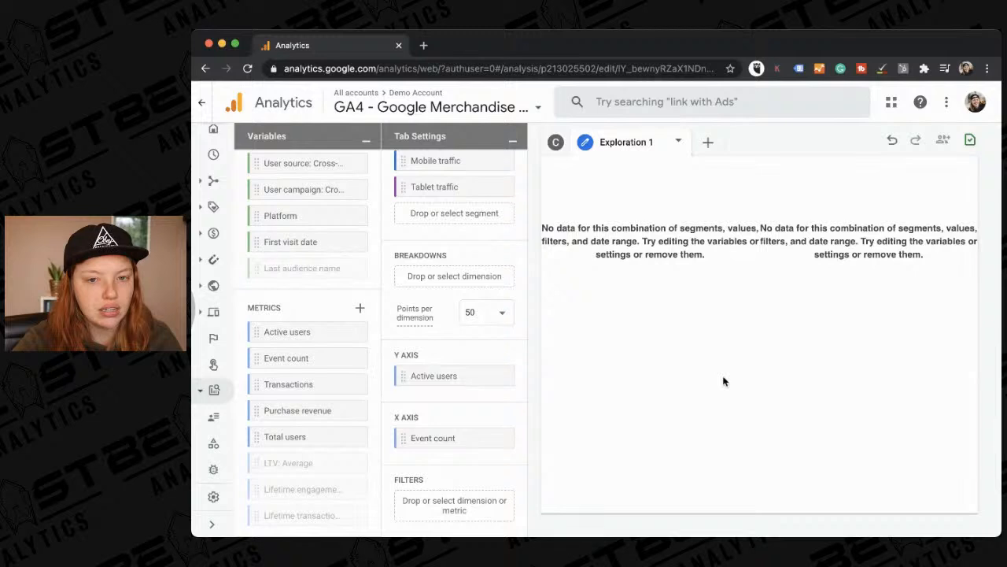
scroll(495, 228, up, 2)
click(497, 227)
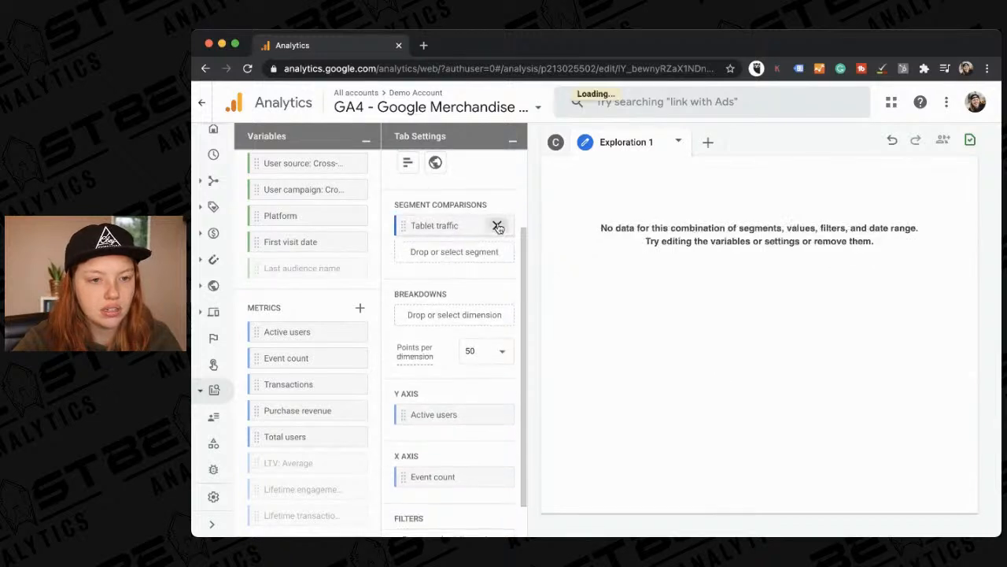
click(496, 227)
- Replace the scatterplot's X axis metric with Transactions
scroll(477, 322, down, 1)
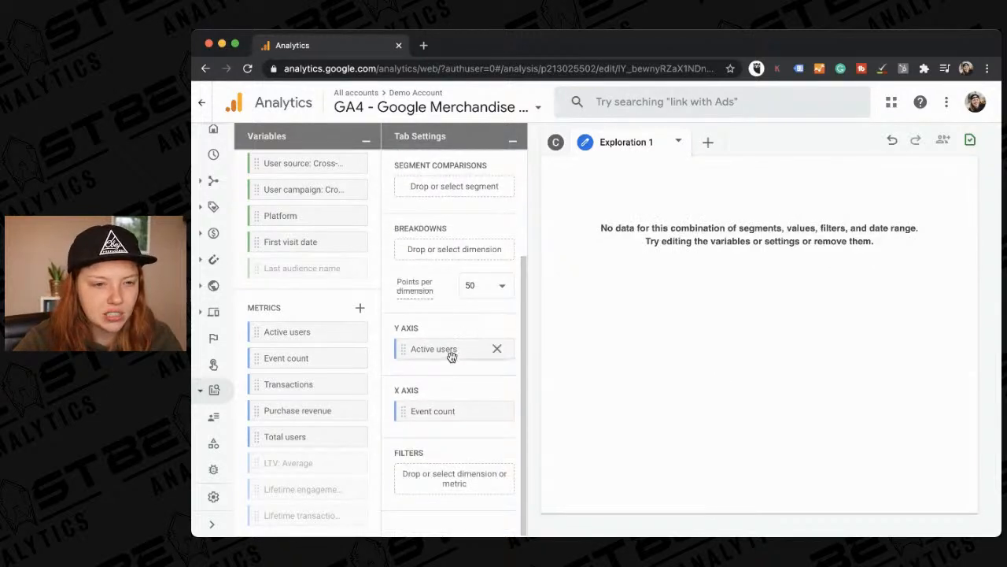
click(496, 410)
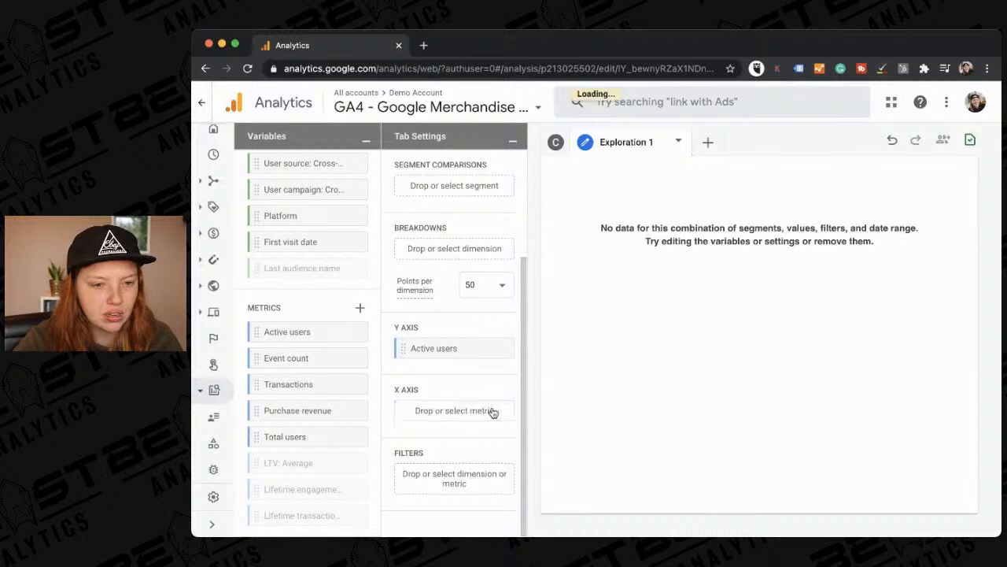
click(494, 410)
click(542, 446)
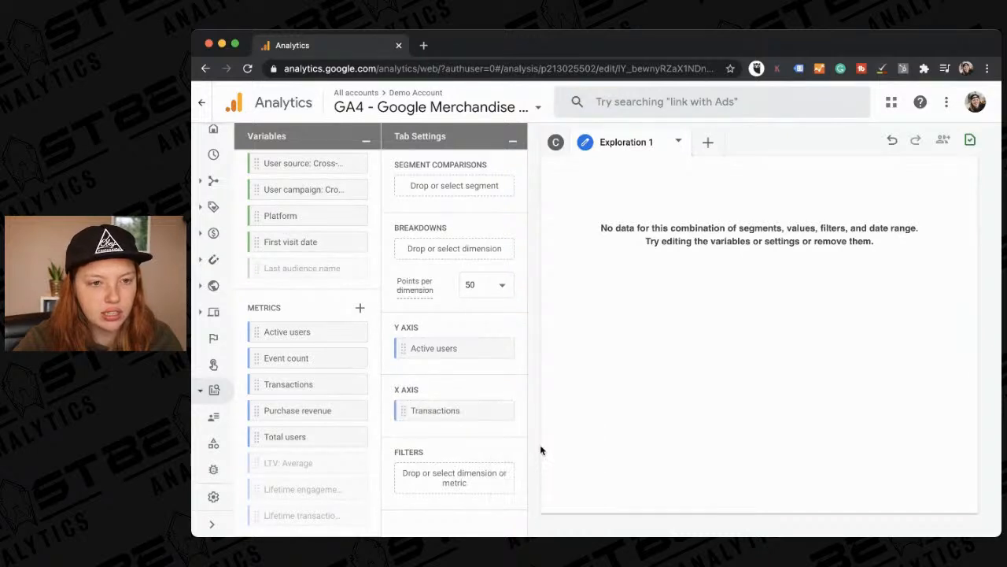
- Review the scatterplot's settings and break its data down by Device category
scroll(490, 315, up, 4)
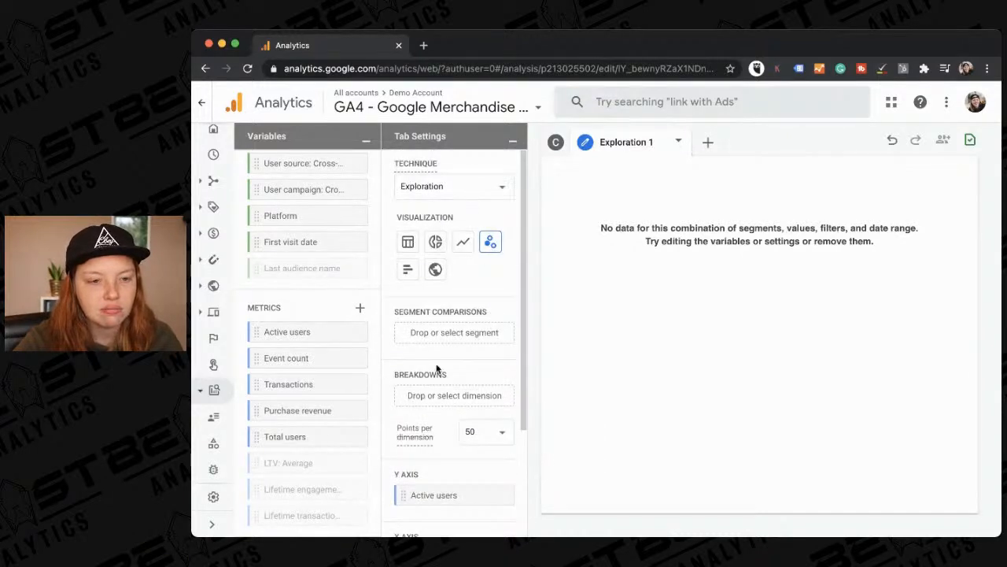
scroll(438, 368, down, 2)
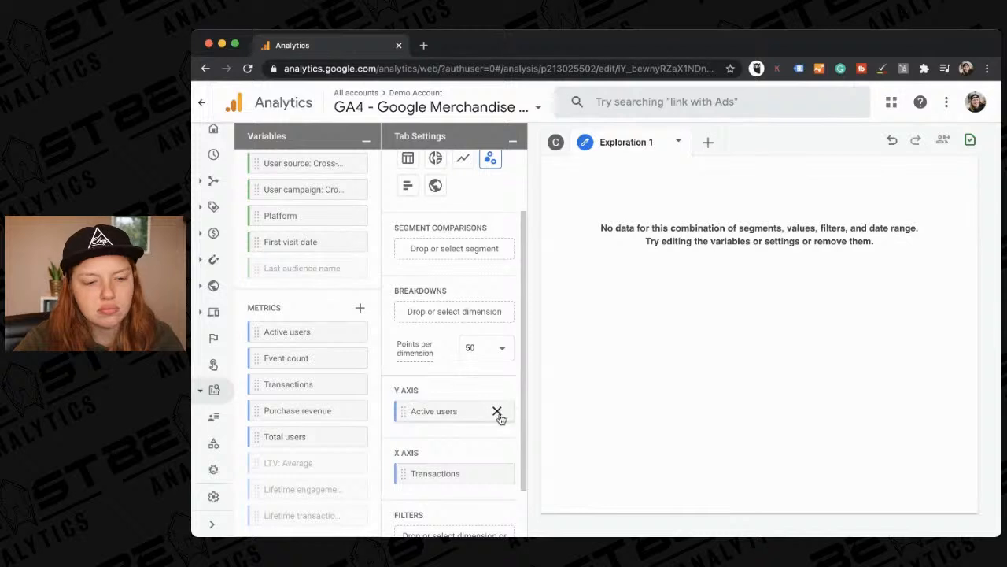
scroll(493, 432, up, 2)
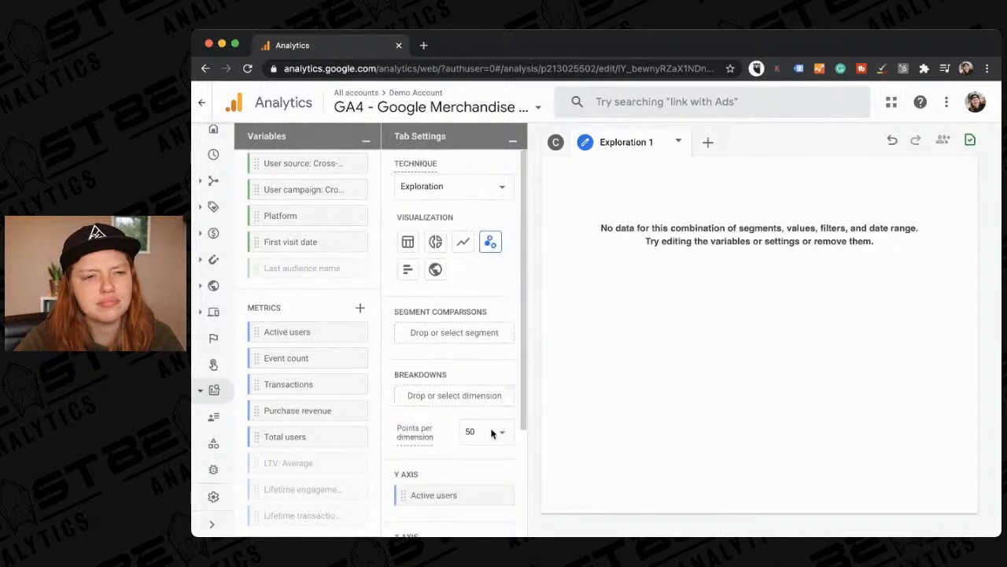
scroll(492, 433, down, 3)
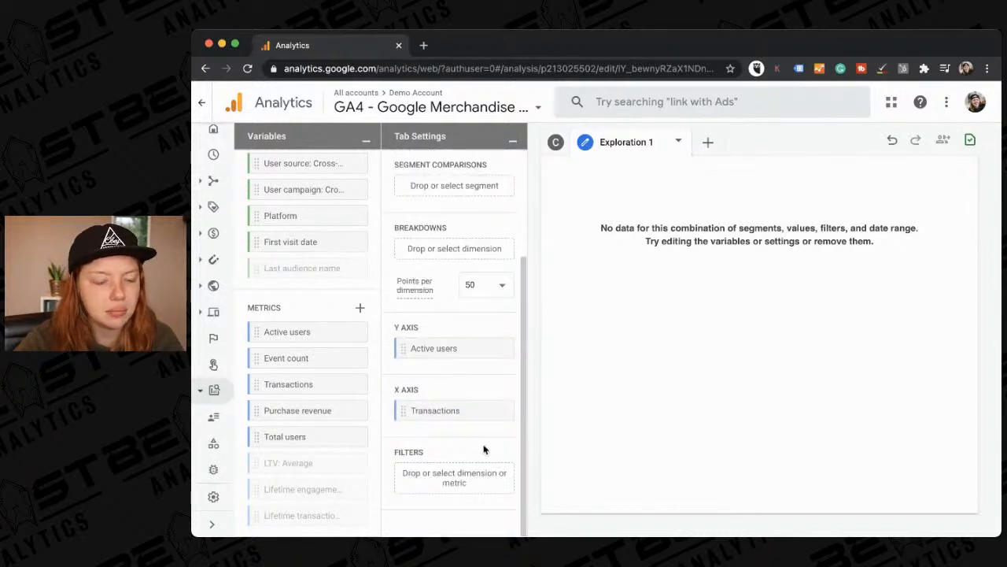
scroll(467, 393, up, 3)
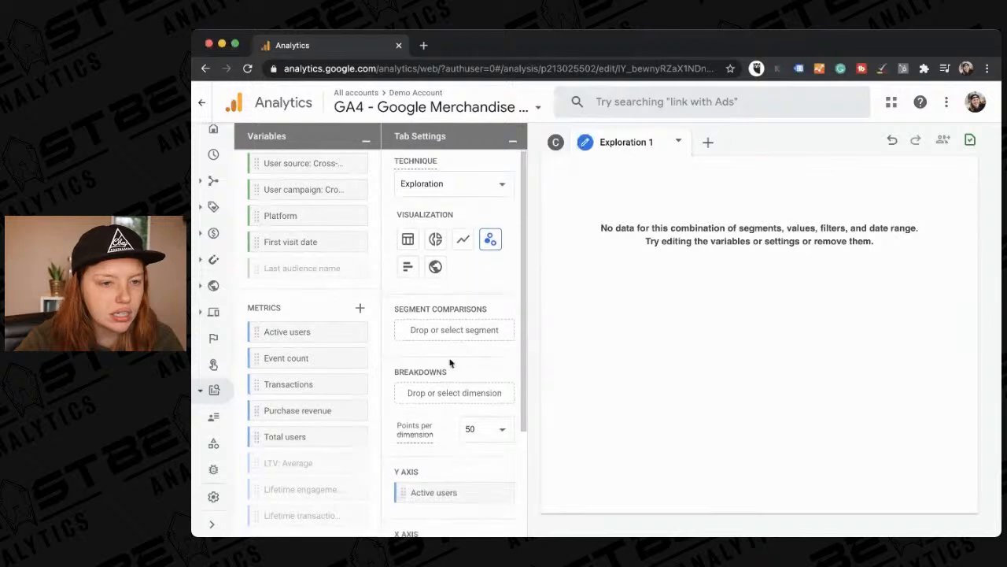
click(440, 394)
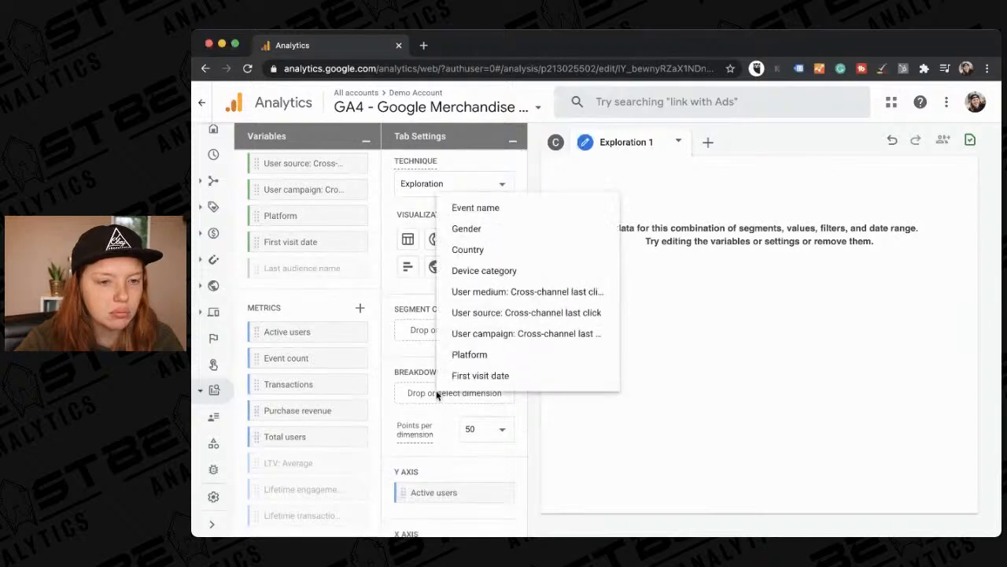
click(489, 270)
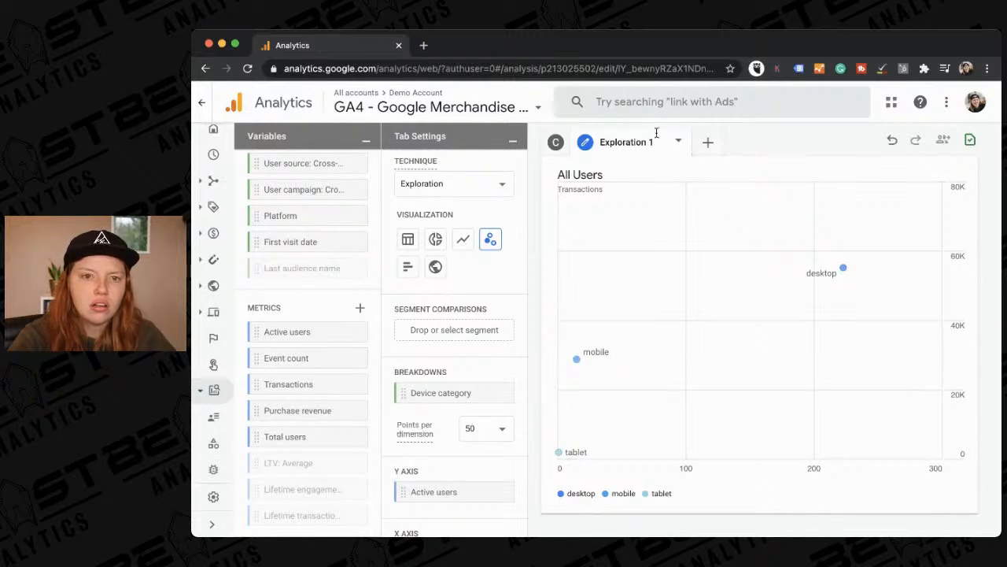
- Look over the cohort analysis table again and return to the scatterplot exploration
click(555, 142)
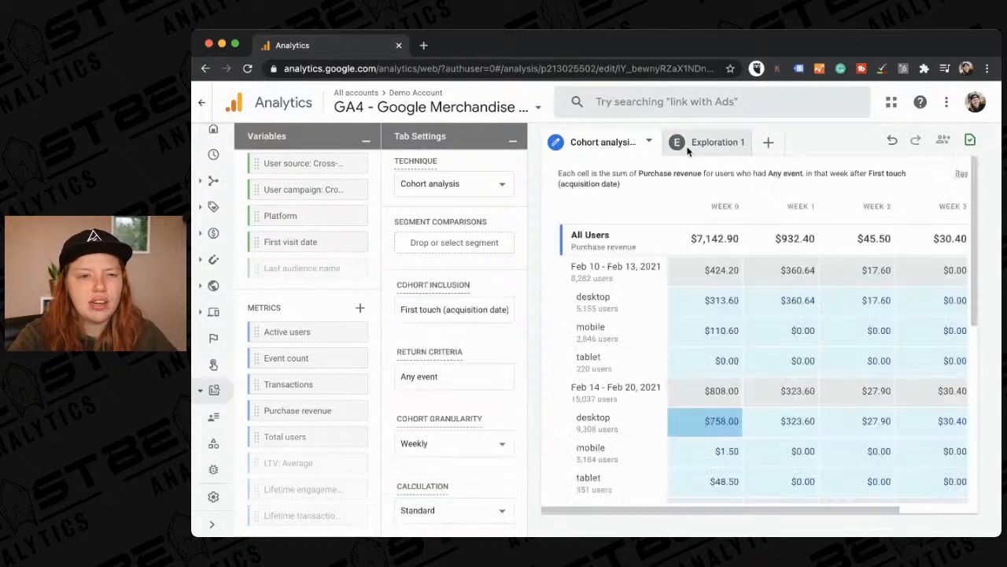
scroll(643, 359, down, 5)
scroll(643, 359, up, 5)
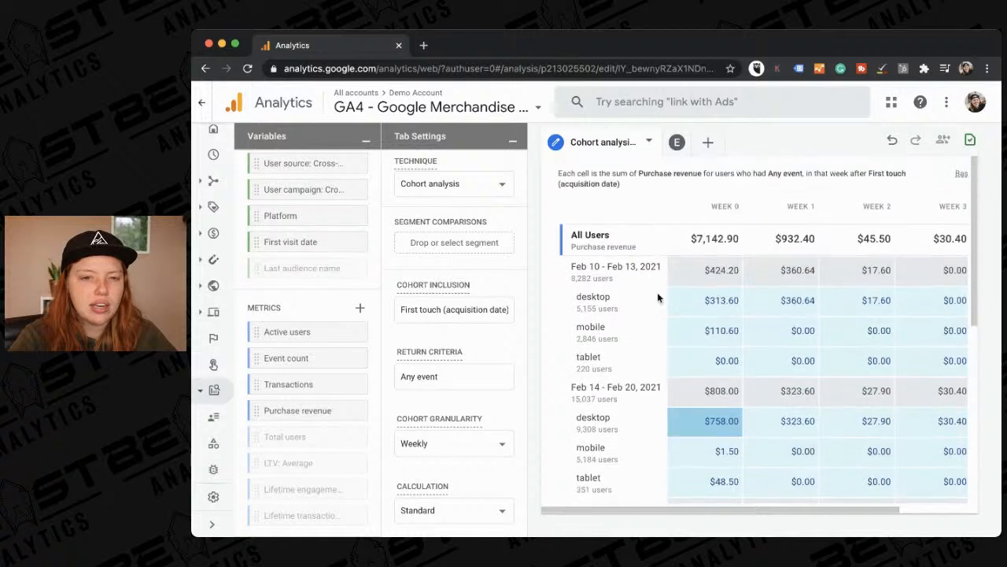
click(678, 142)
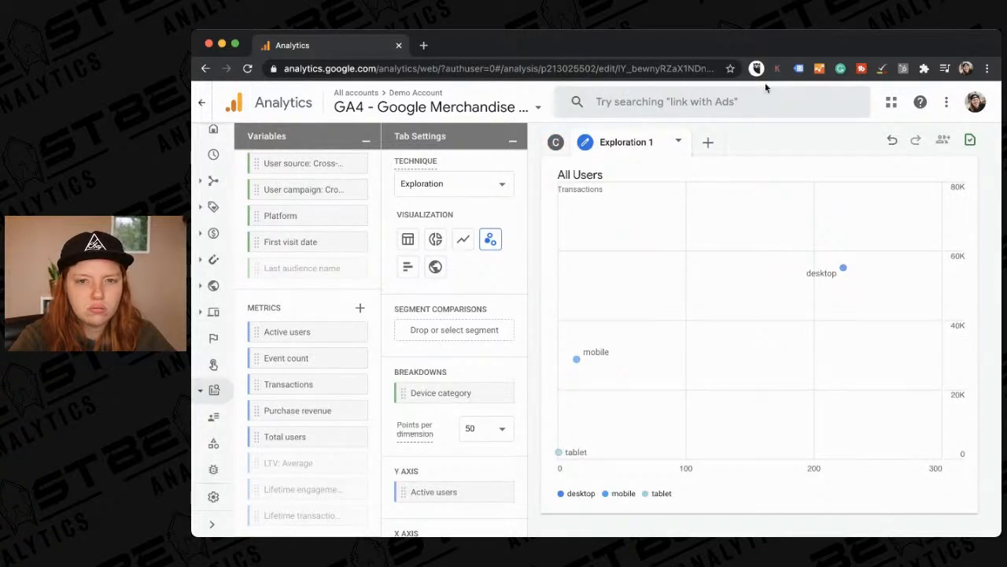
- Add a Funnel analysis tab and review its visualization, steps, breakdown and next action settings
click(706, 144)
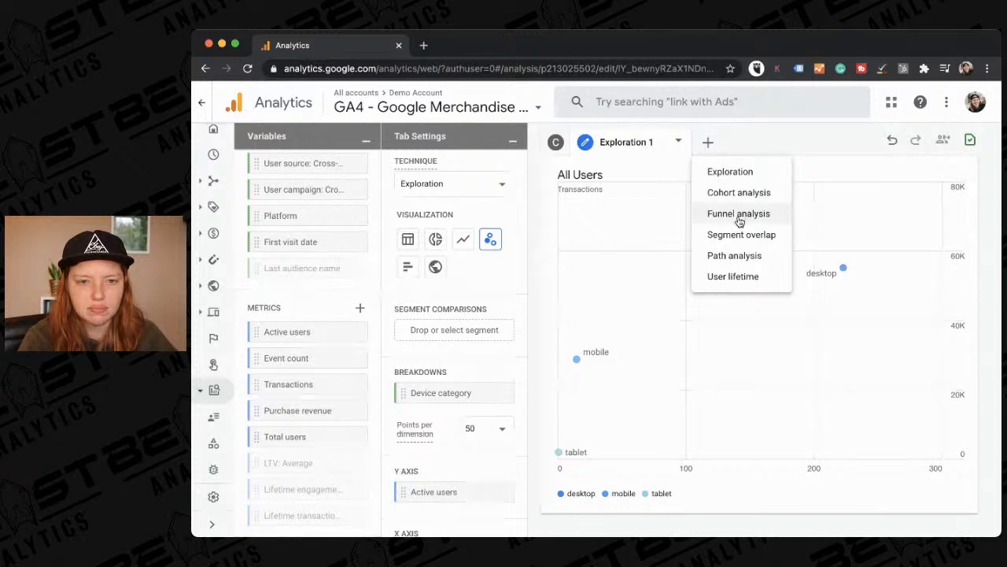
click(740, 214)
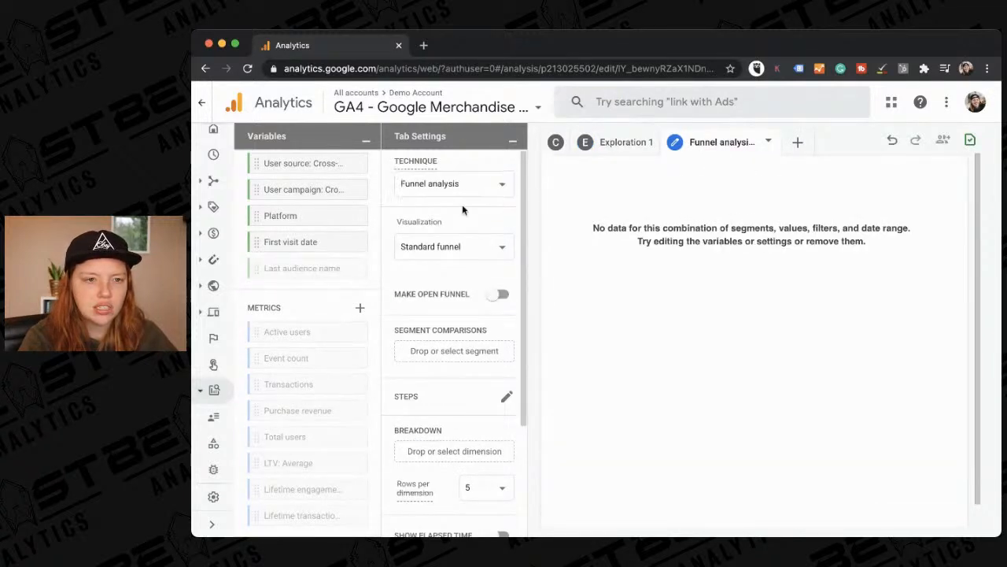
scroll(453, 311, down, 3)
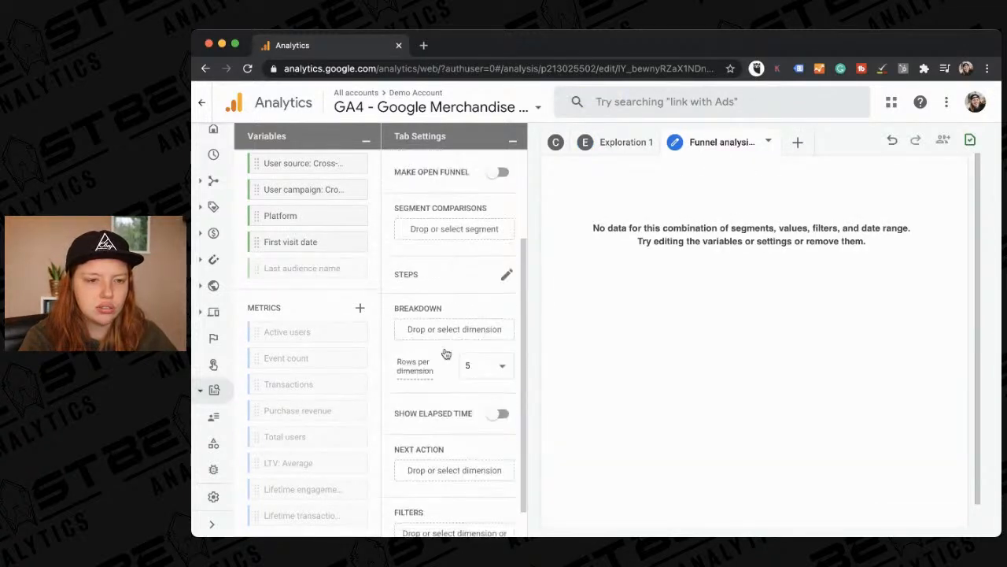
- Set the funnel's next action to Event name, checking the available breakdown dimensions and filters
click(443, 336)
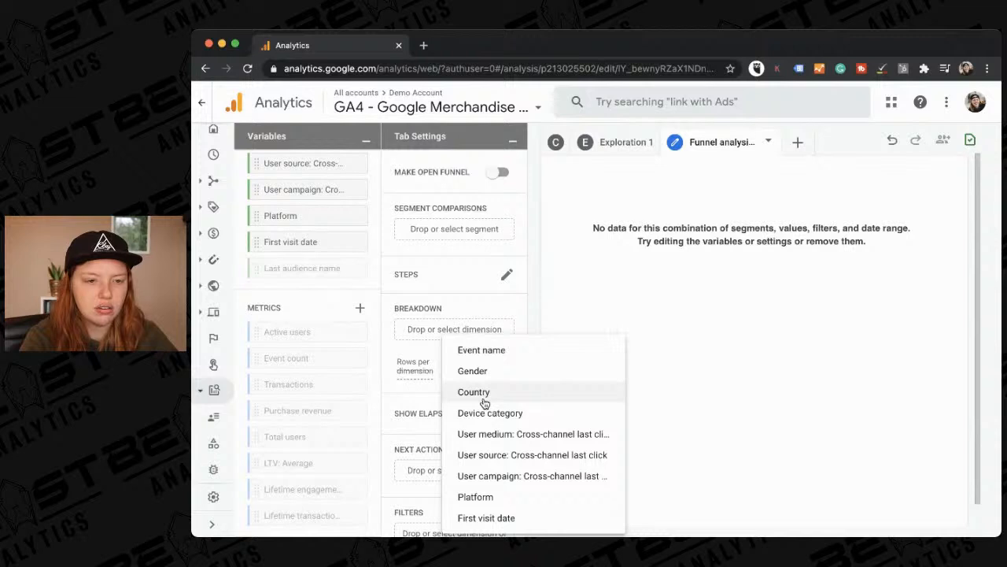
click(404, 370)
scroll(385, 366, down, 1)
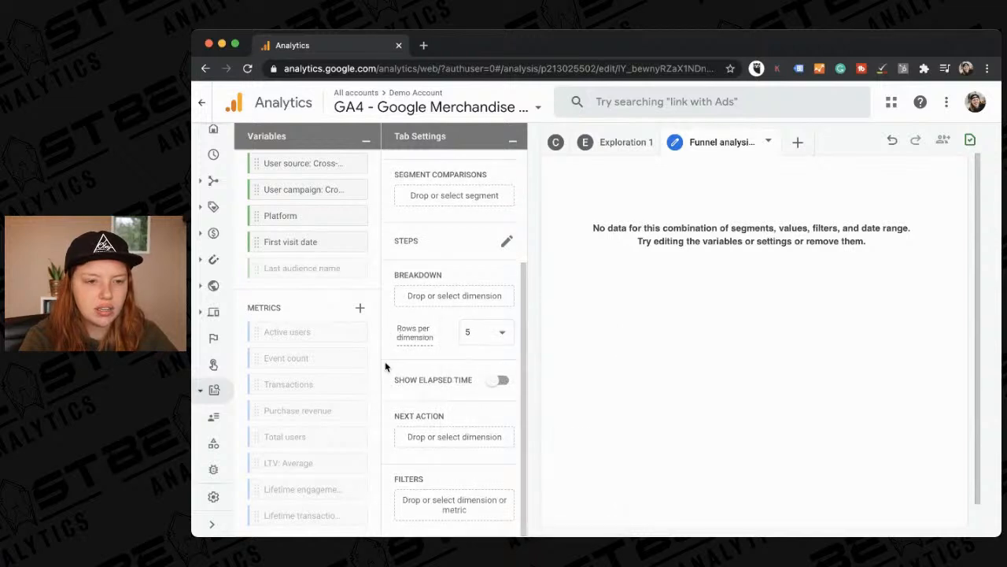
click(425, 444)
click(455, 456)
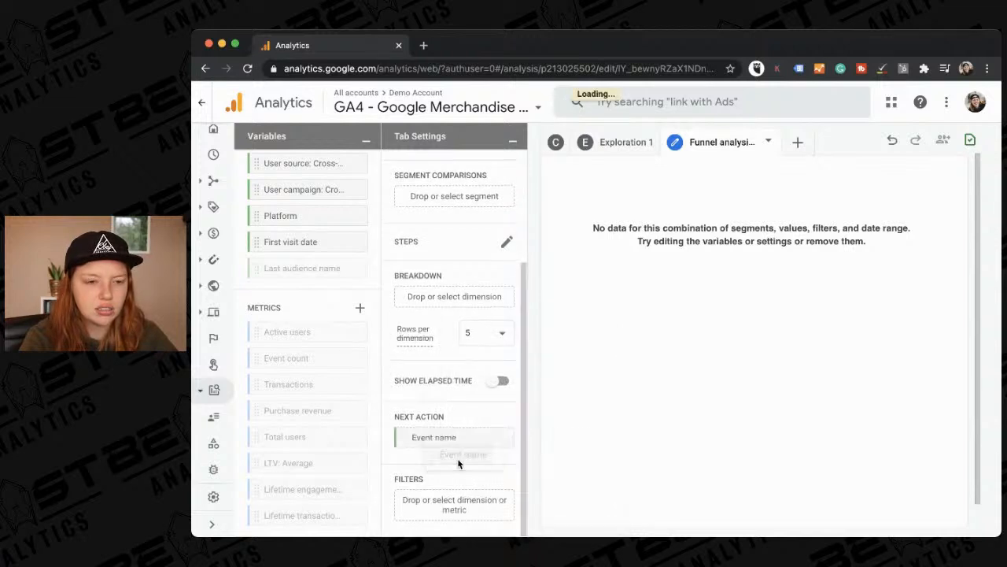
click(450, 499)
click(411, 460)
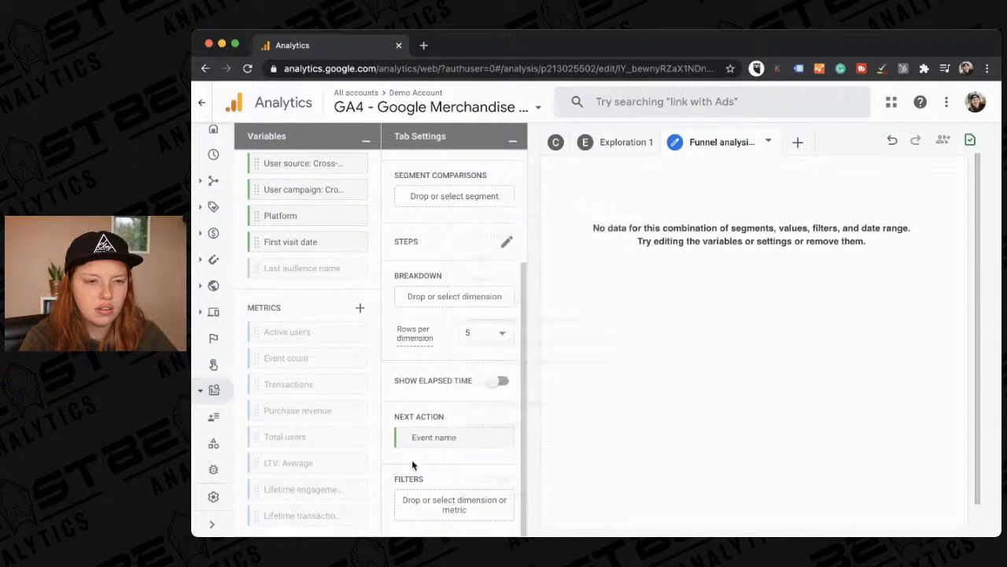
- Break the funnel down by Gender and check which segments can be compared
click(465, 296)
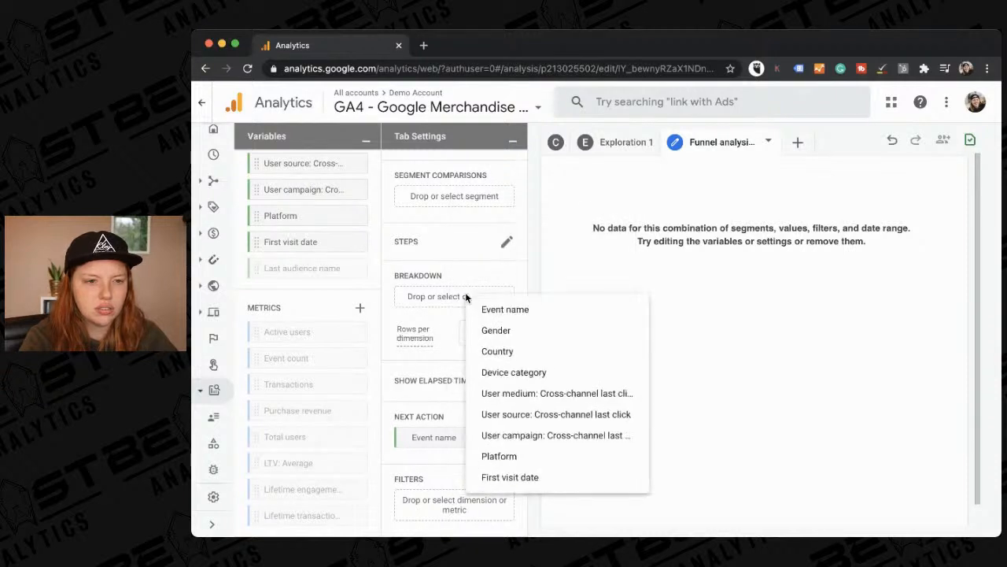
click(502, 333)
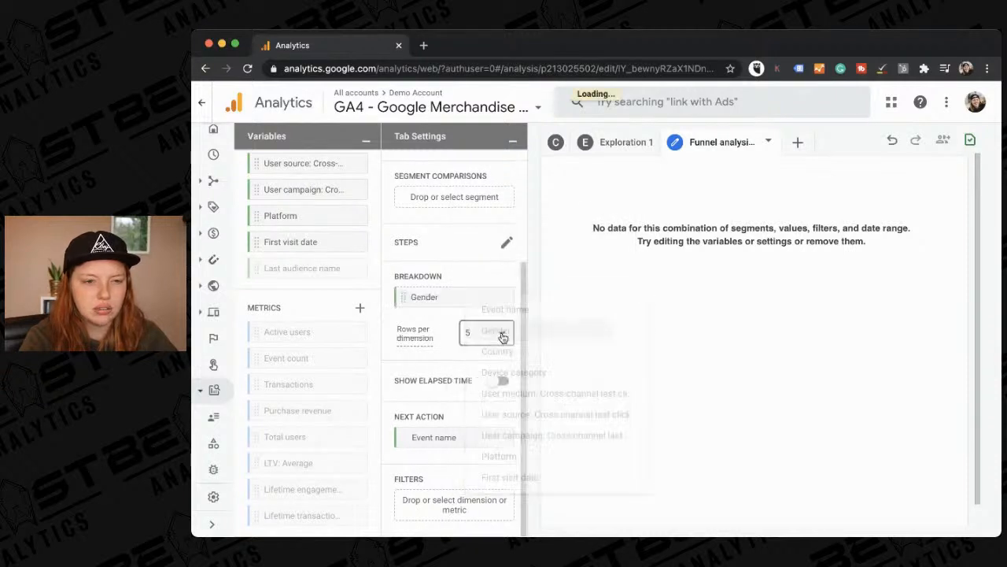
click(473, 201)
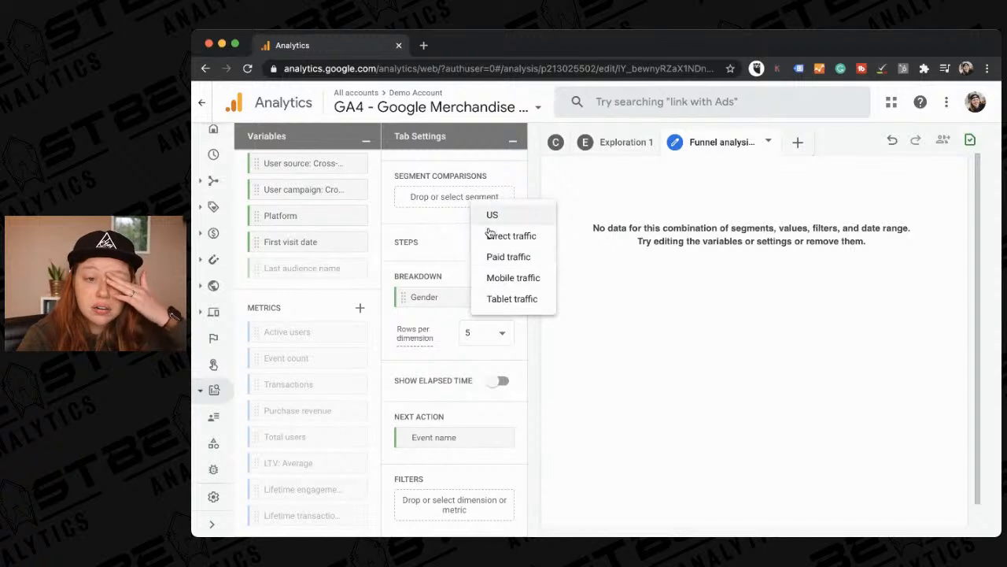
scroll(426, 218, up, 4)
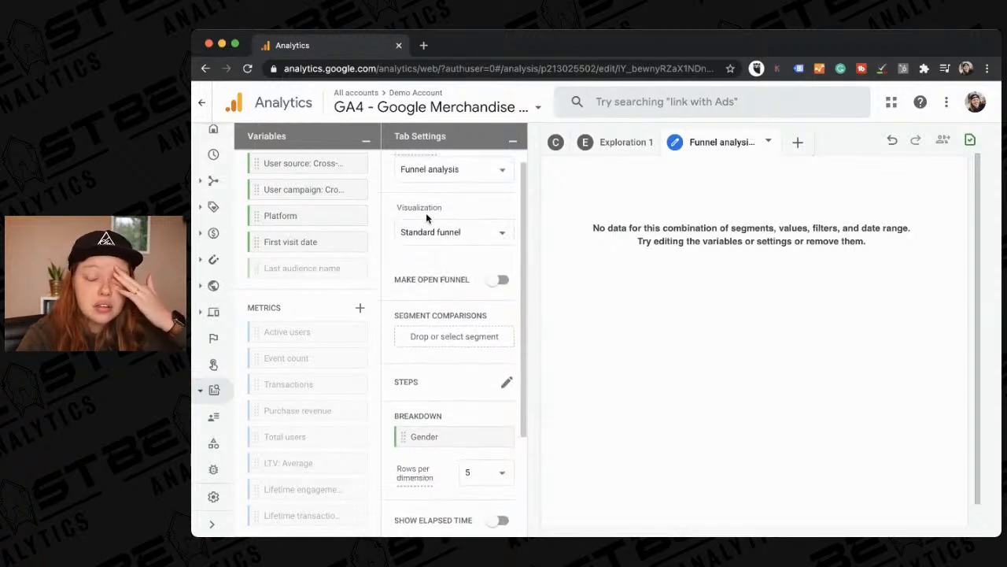
- Make the funnel an open funnel and check its visualization options
click(501, 289)
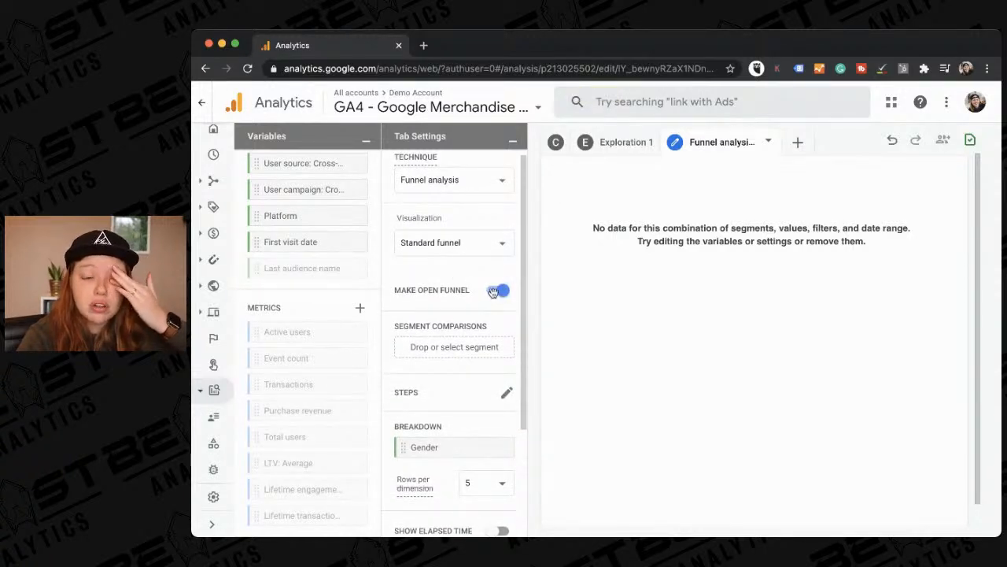
scroll(475, 260, up, 1)
click(474, 257)
click(475, 259)
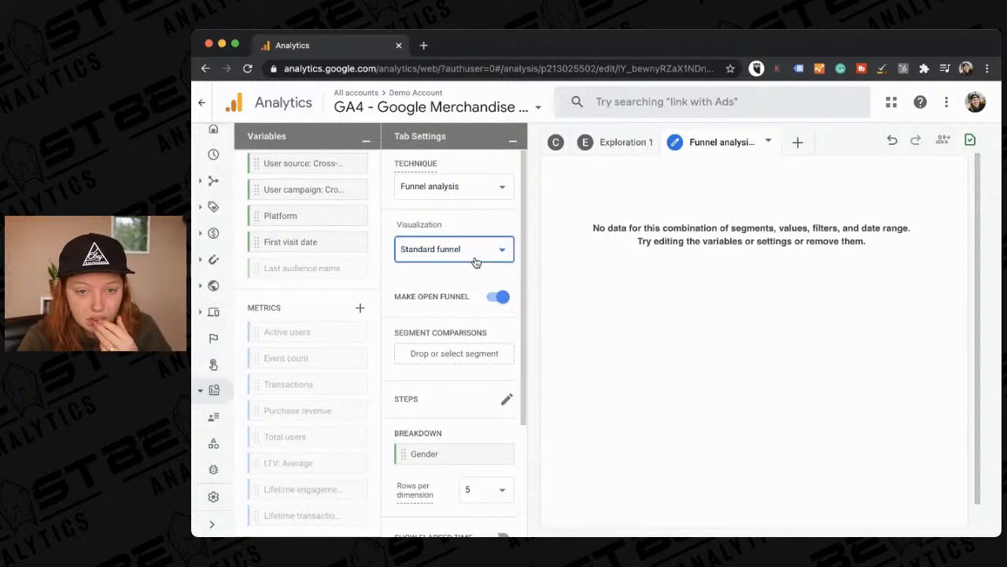
- Replace the funnel's Gender breakdown with Event name
scroll(460, 414, down, 3)
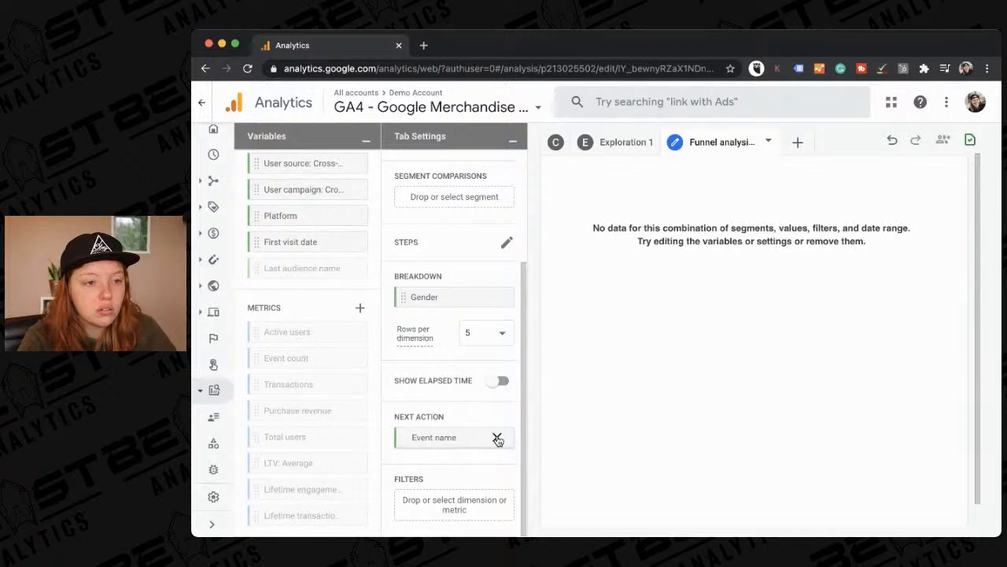
scroll(473, 389, up, 2)
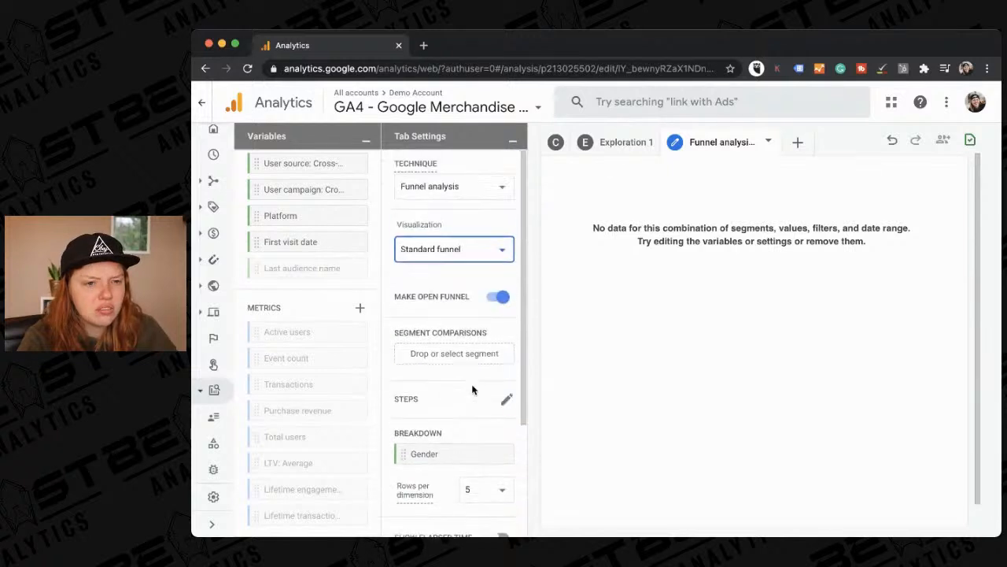
scroll(472, 389, down, 1)
click(499, 389)
click(488, 387)
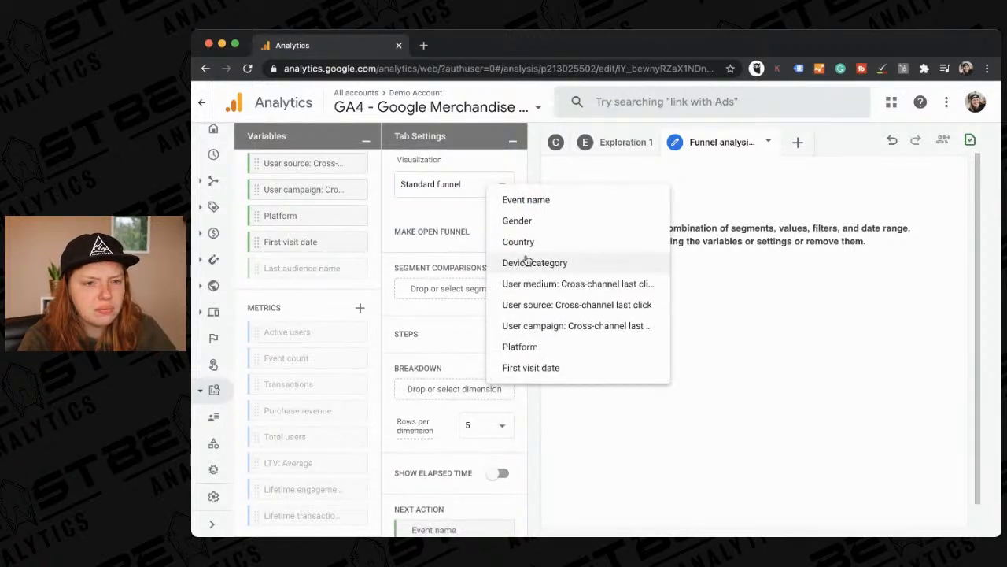
click(526, 201)
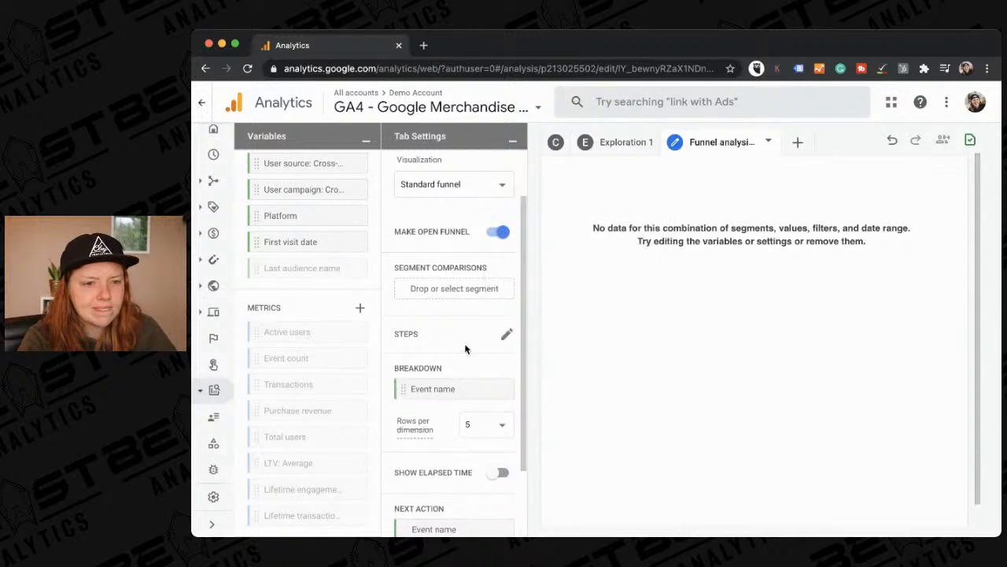
- Compare the Standard and Trended funnel visualizations and set the funnel to Trended funnel
scroll(466, 350, up, 2)
click(493, 247)
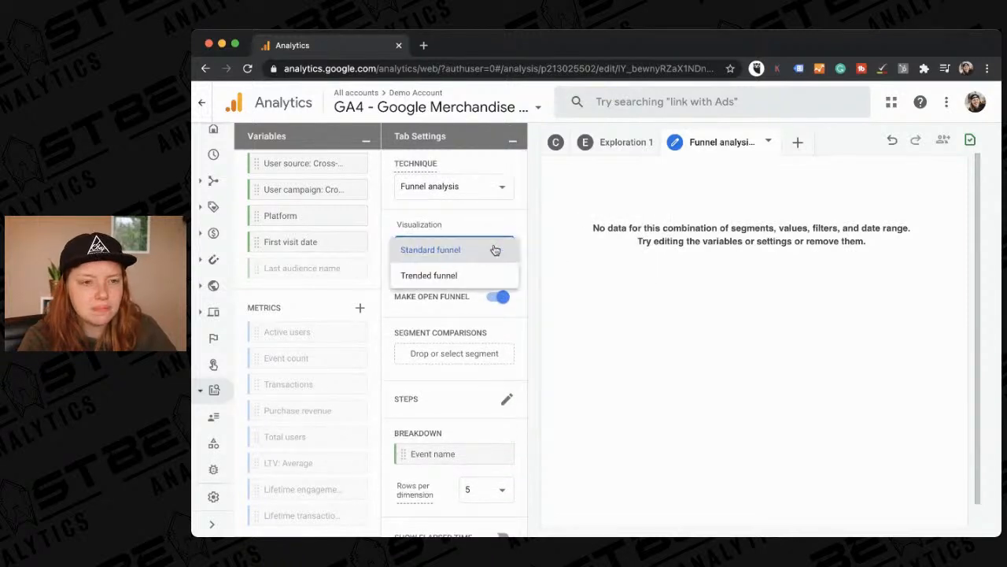
click(477, 280)
click(473, 250)
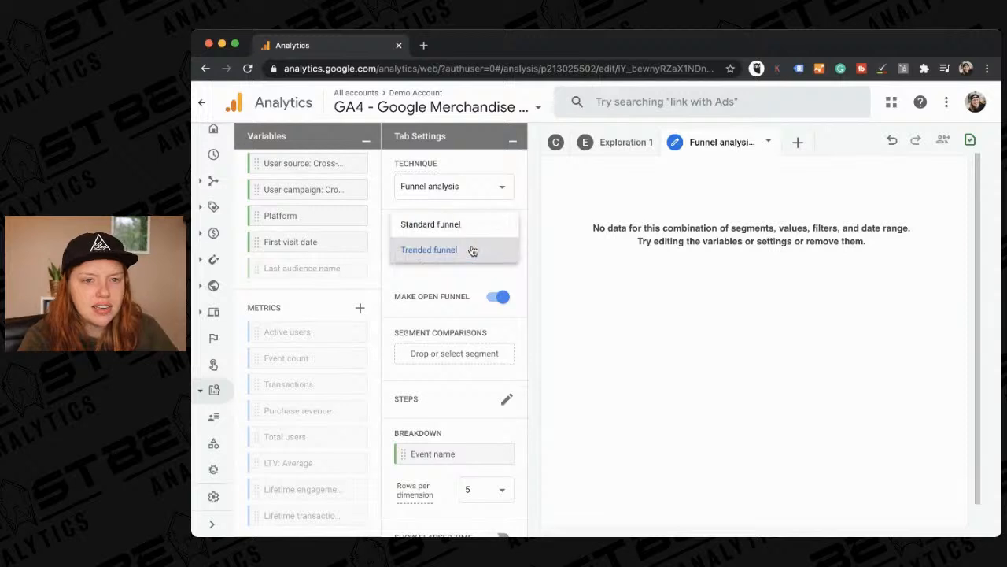
click(463, 230)
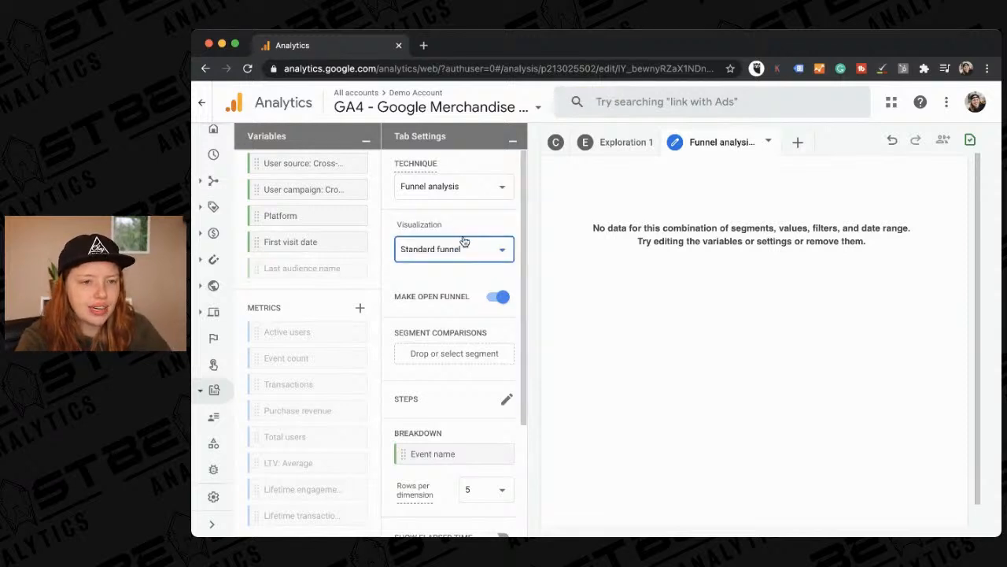
click(476, 252)
click(480, 275)
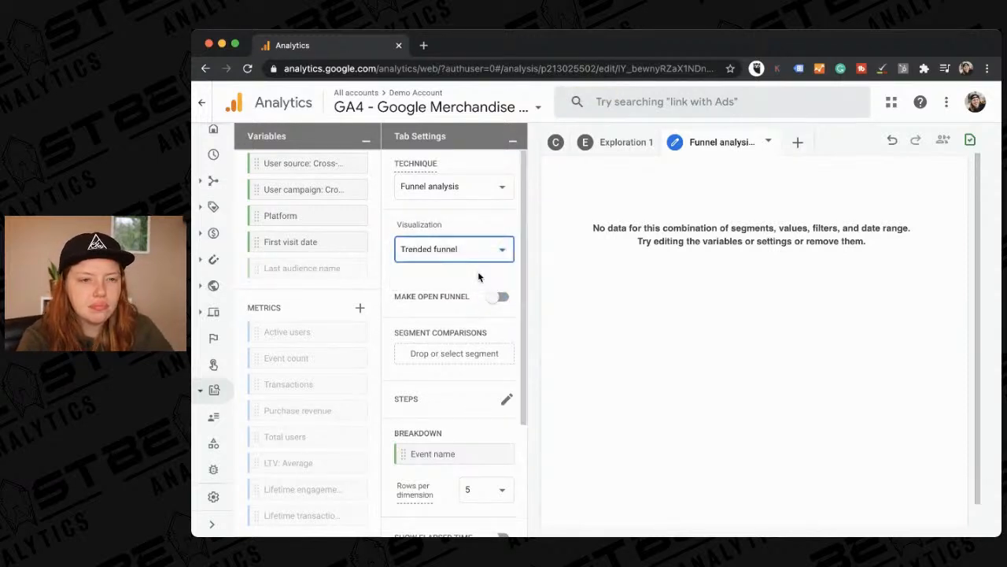
- Add the US segment to the funnel's segment comparisons
scroll(488, 307, down, 1)
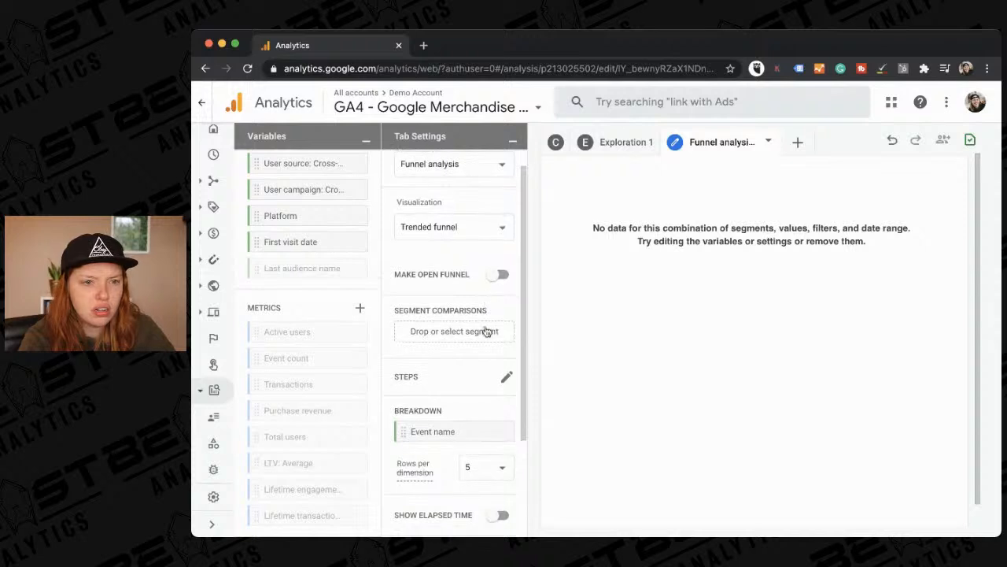
click(486, 330)
click(506, 344)
scroll(488, 323, down, 3)
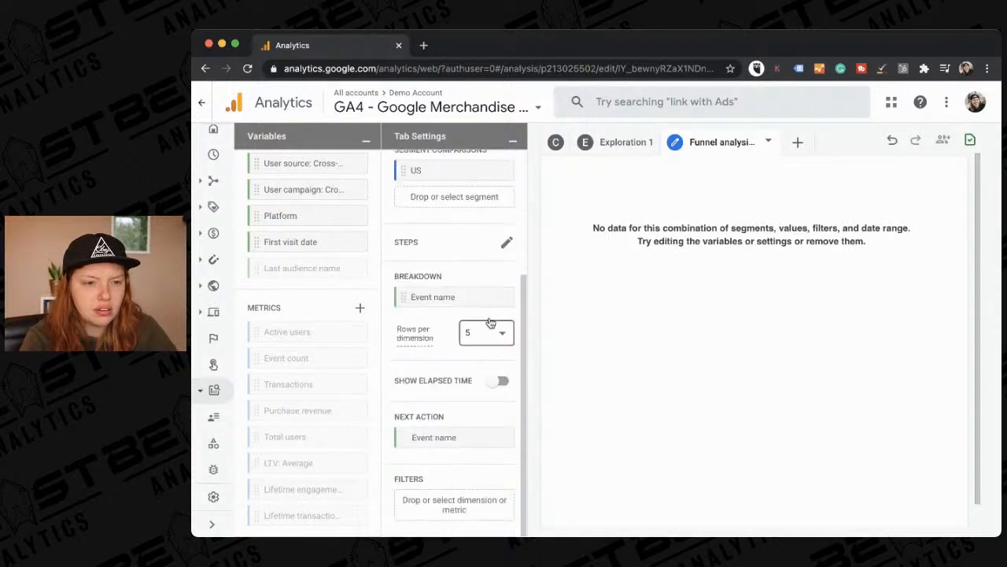
- Open the funnel steps for editing and set the page_view event as the condition of the first step
scroll(473, 446, up, 4)
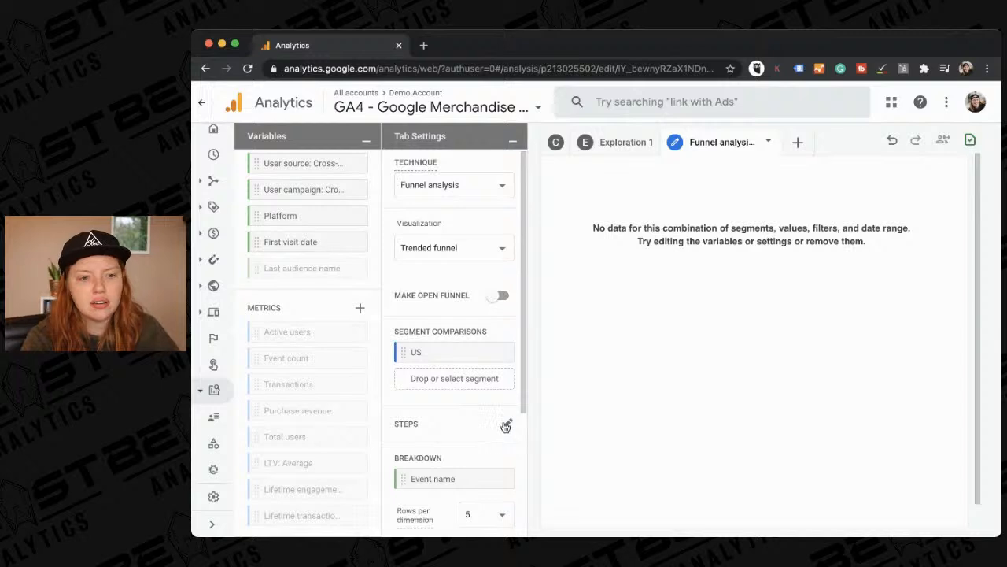
click(506, 428)
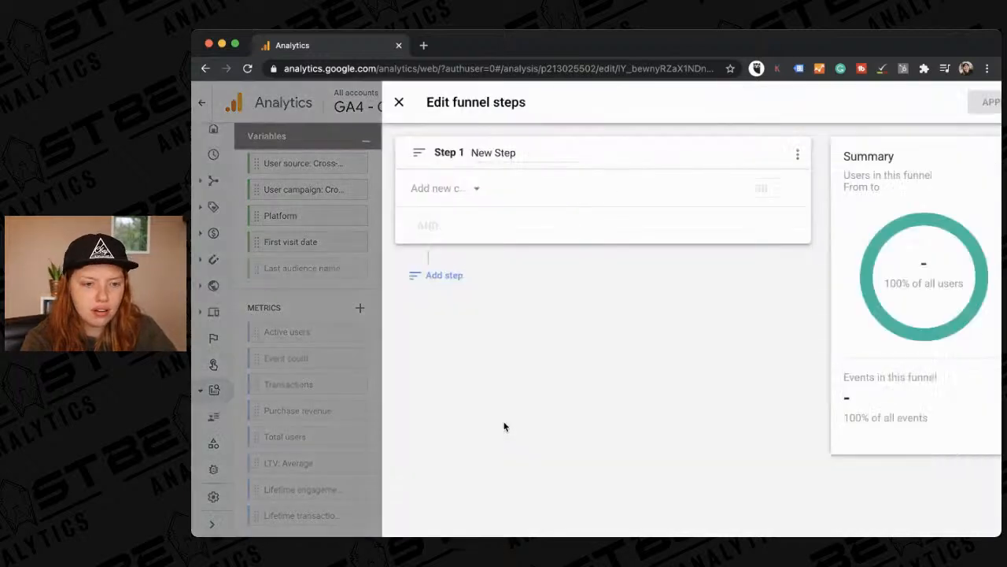
click(448, 185)
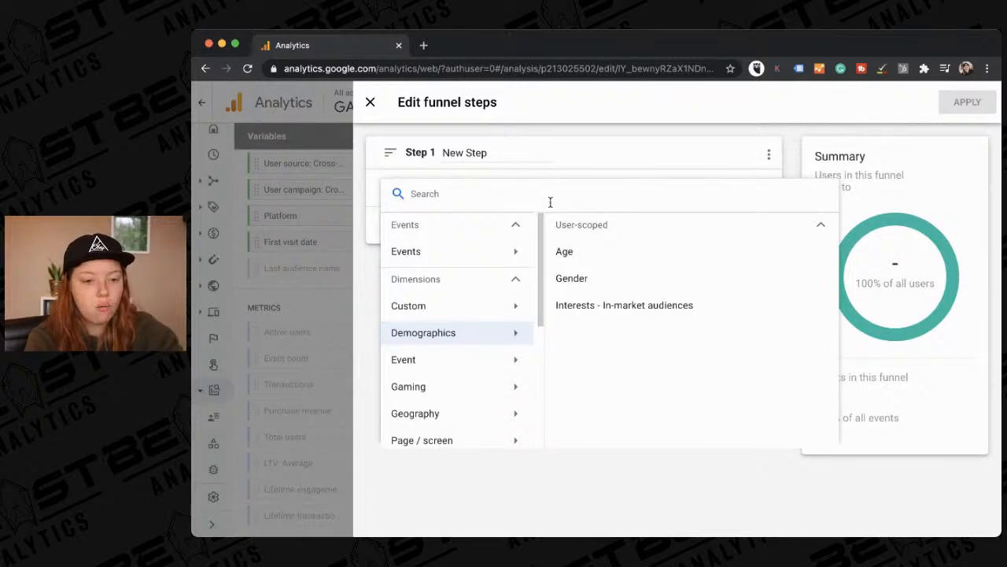
text(page)
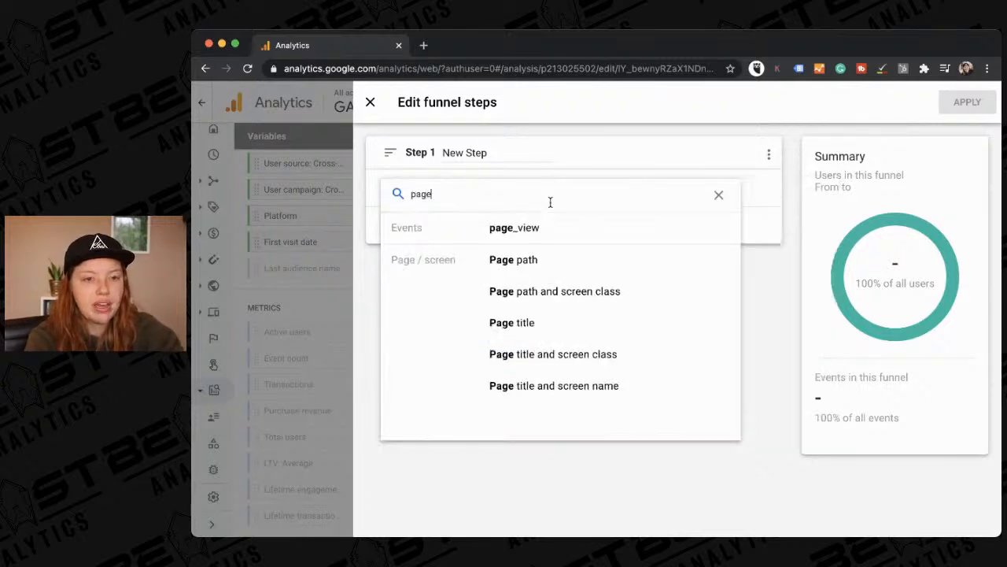
click(583, 238)
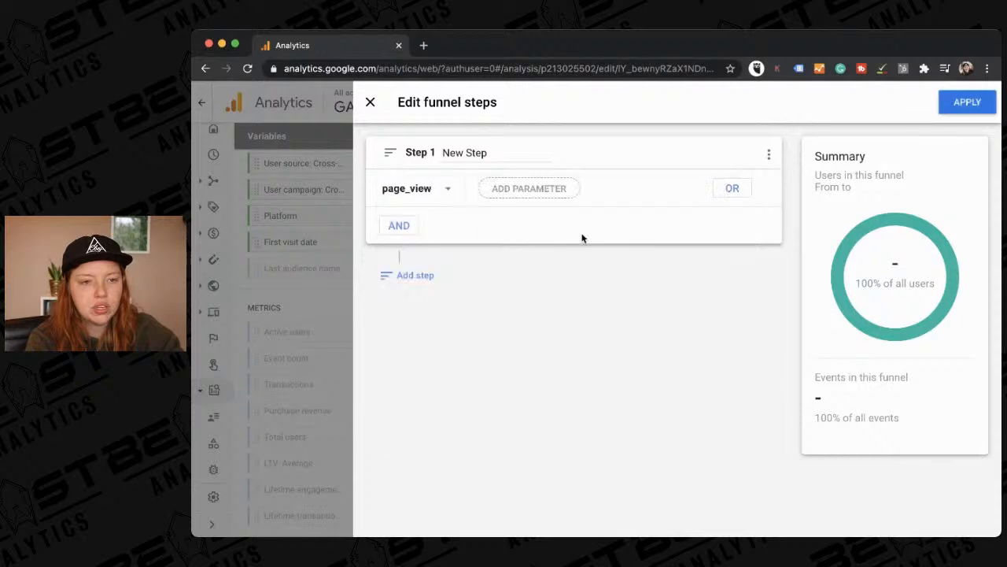
- Add a second funnel step with the add_to_cart event as its condition
click(415, 277)
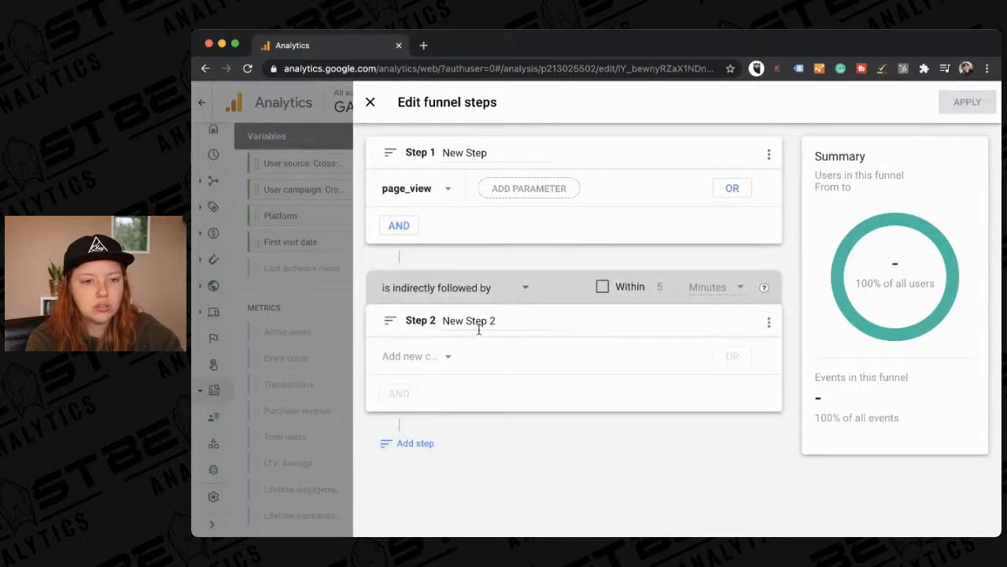
click(446, 361)
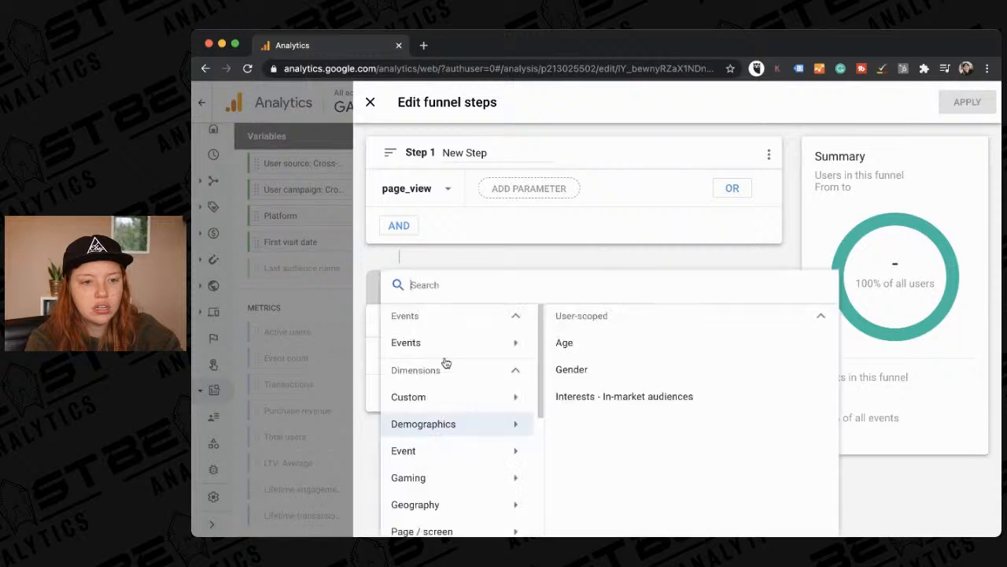
click(475, 286)
text(ad)
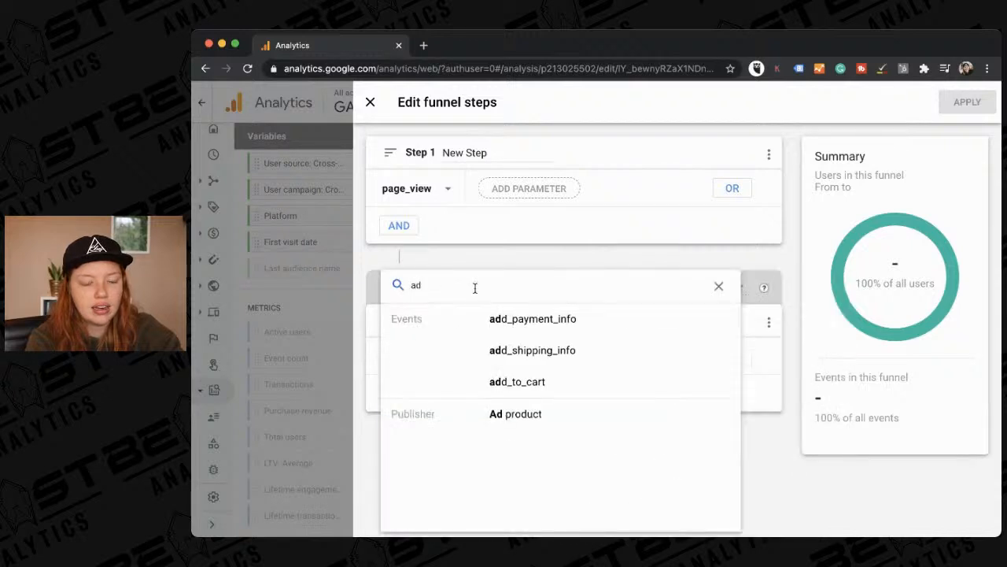
click(539, 394)
- Add another empty funnel step at the end and remove the page_view step
click(410, 443)
scroll(544, 429, down, 2)
scroll(543, 429, up, 2)
click(754, 153)
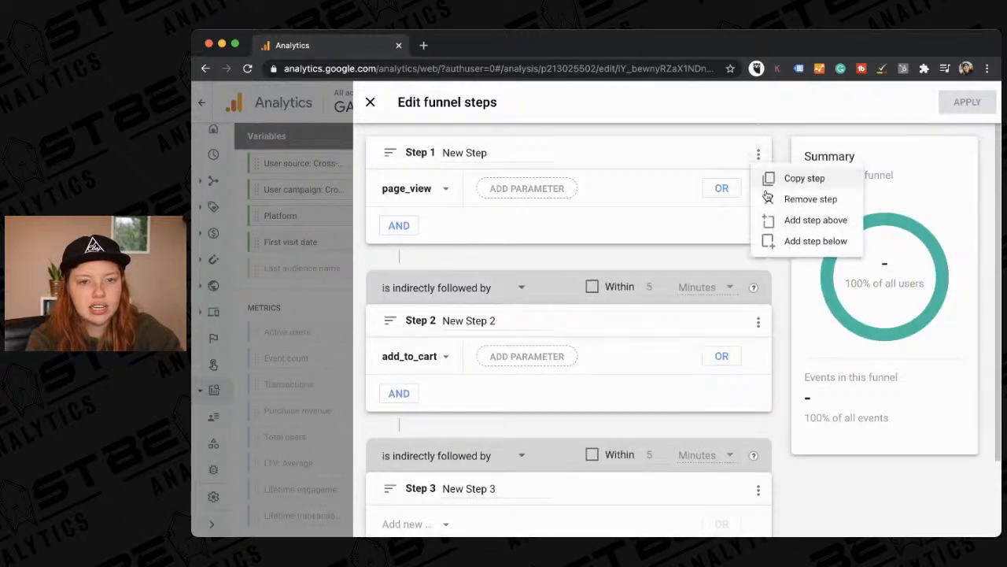
click(787, 199)
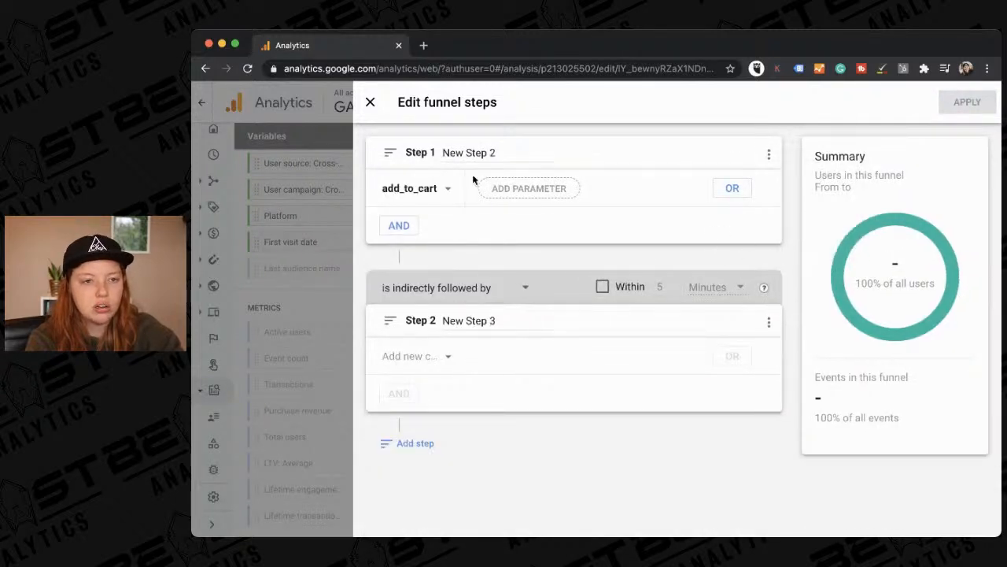
- Look through the parameters available for the add_to_cart step without adding one
click(524, 190)
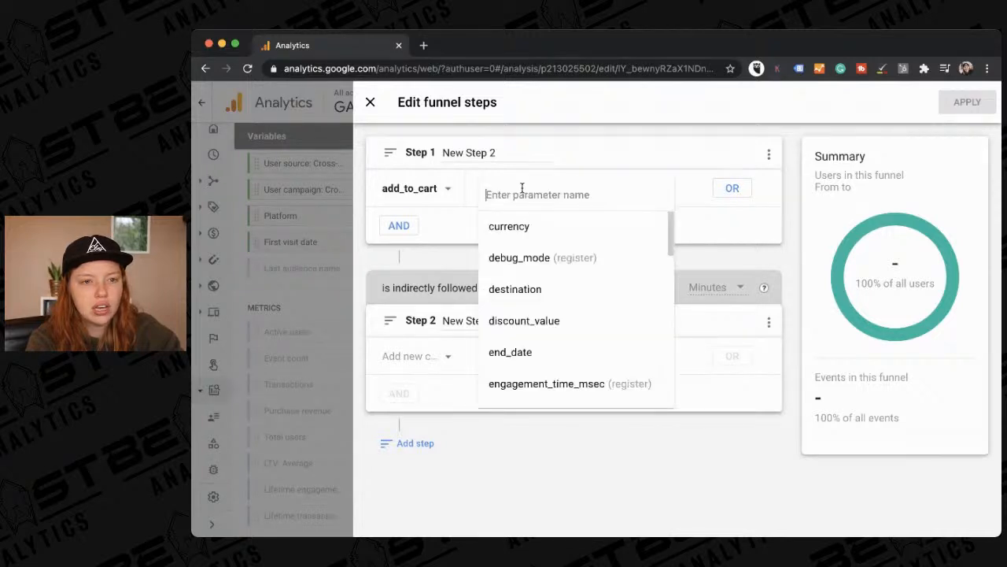
scroll(578, 291, down, 10)
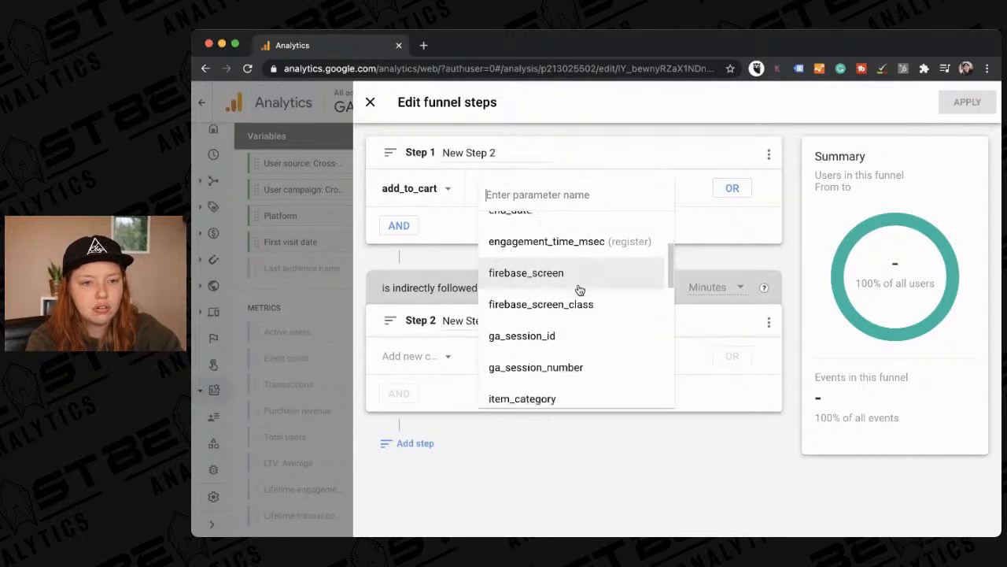
click(531, 470)
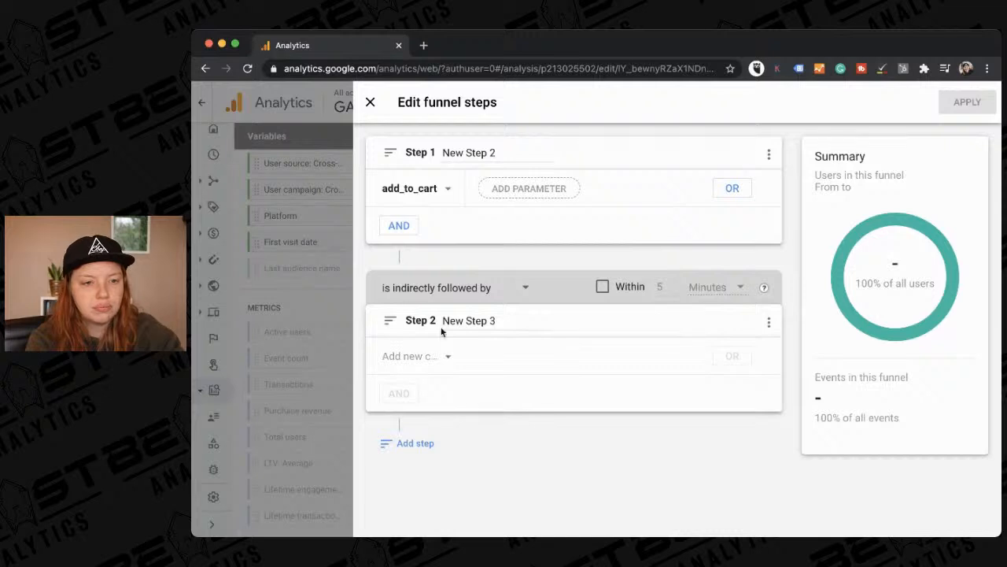
- Set the add_payment_info event as the condition of the empty second funnel step
click(400, 356)
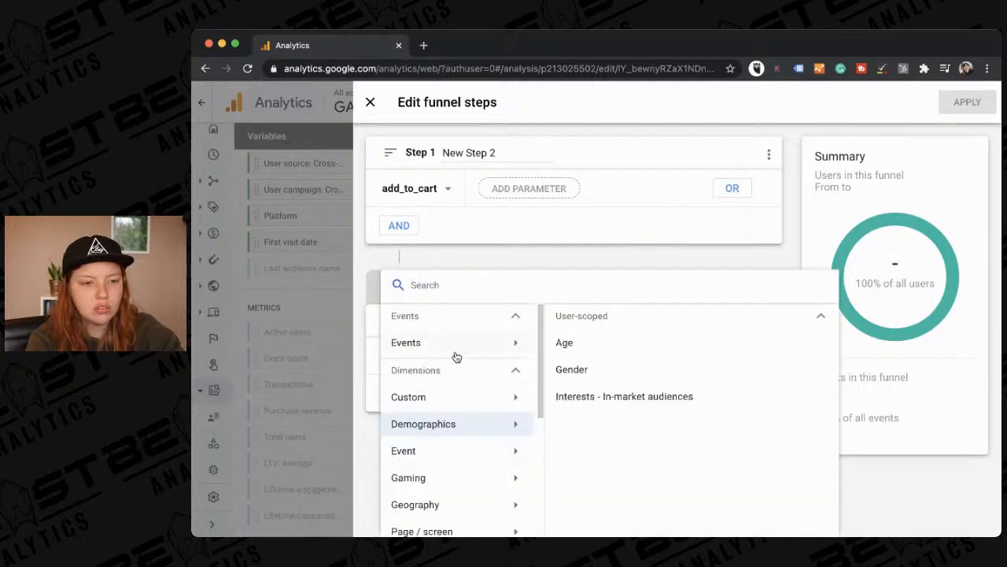
scroll(457, 362, down, 1)
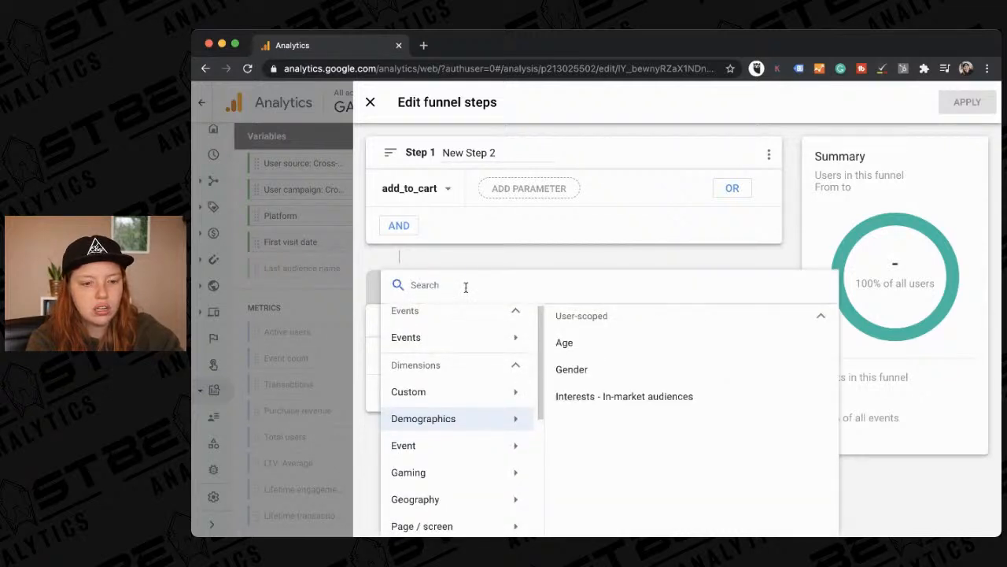
text(add)
click(565, 323)
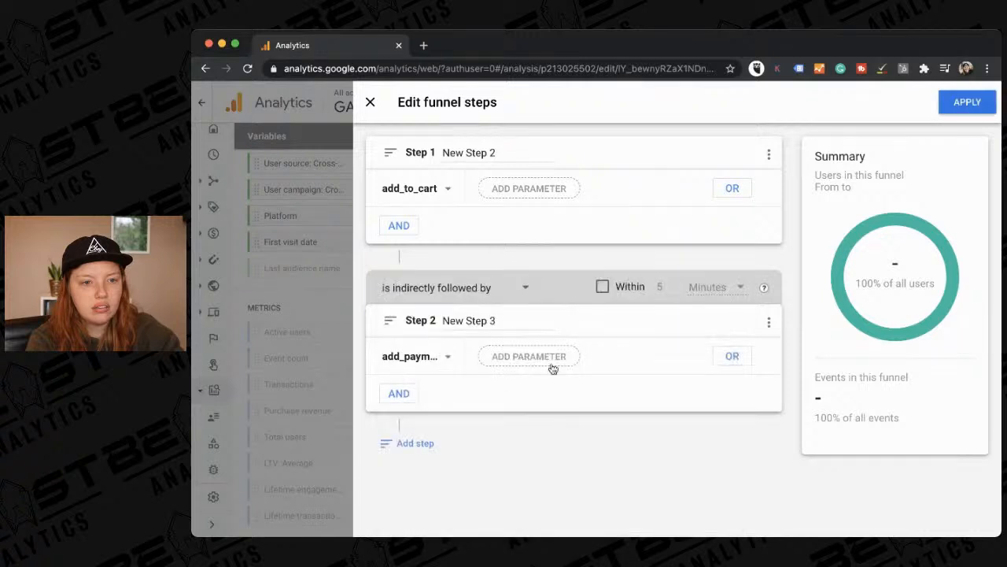
- Add a third funnel step with the add_shipping_info event as its condition
click(425, 443)
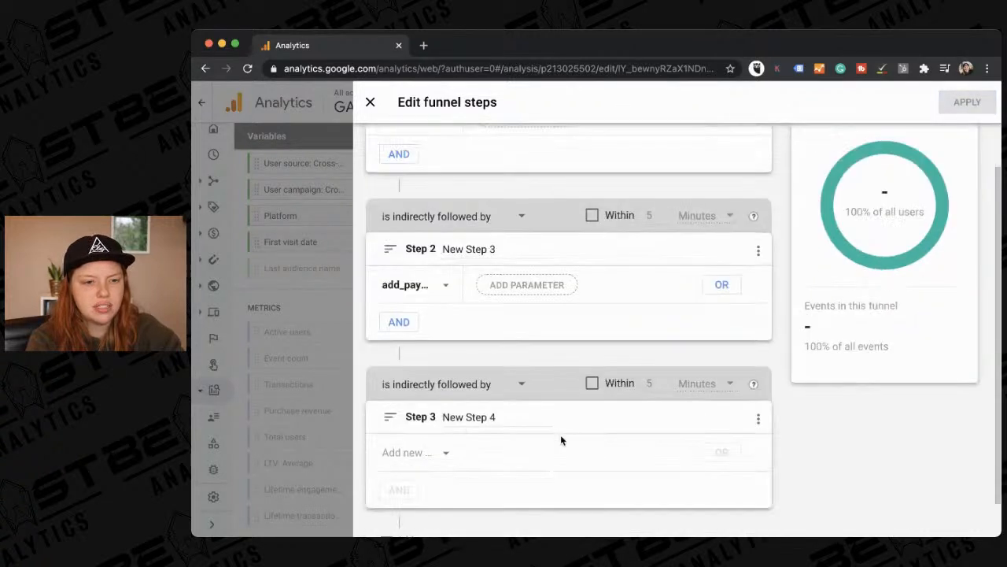
click(419, 431)
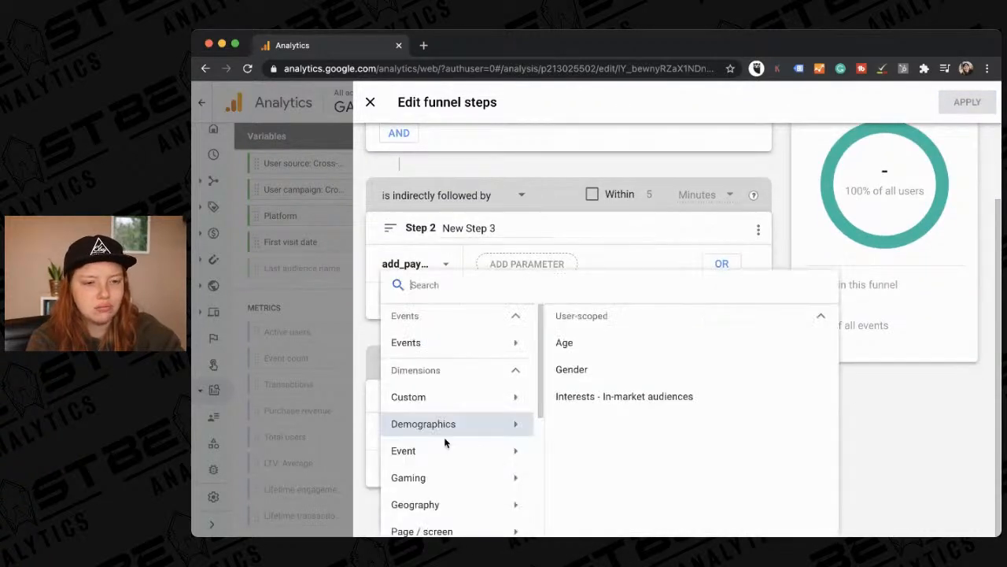
text(ad)
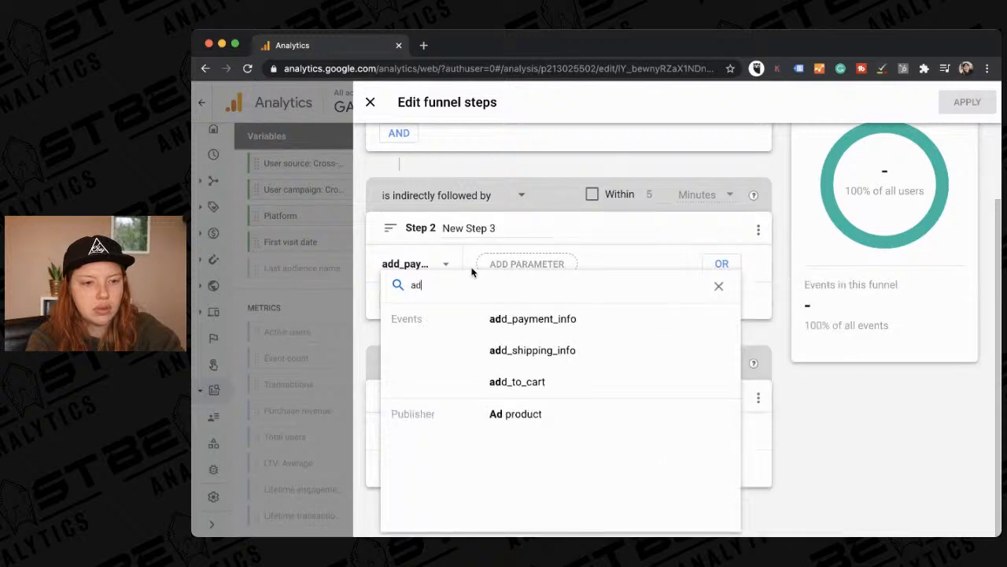
click(556, 348)
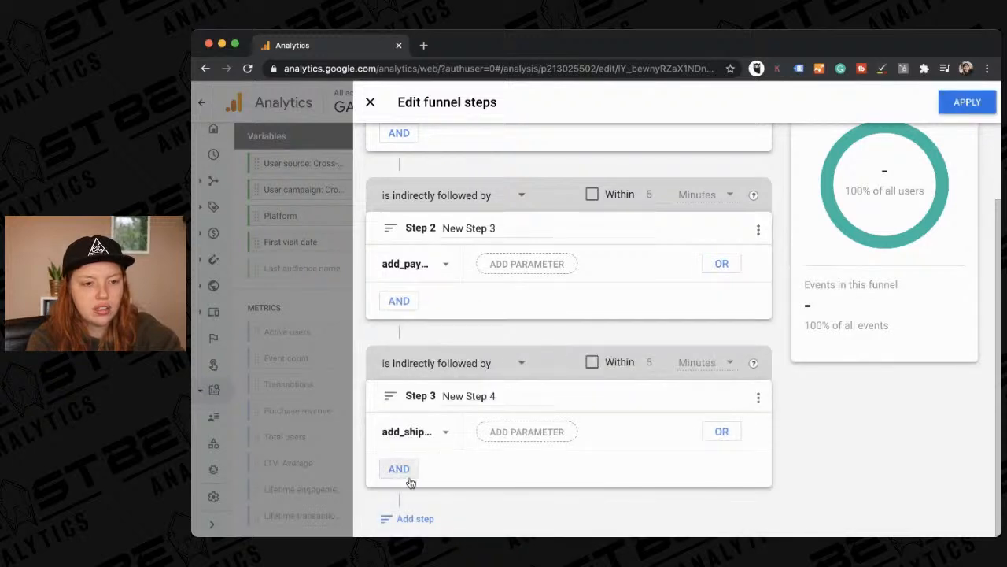
- Add a fourth funnel step with the purchase event as its condition and apply the funnel steps
click(387, 518)
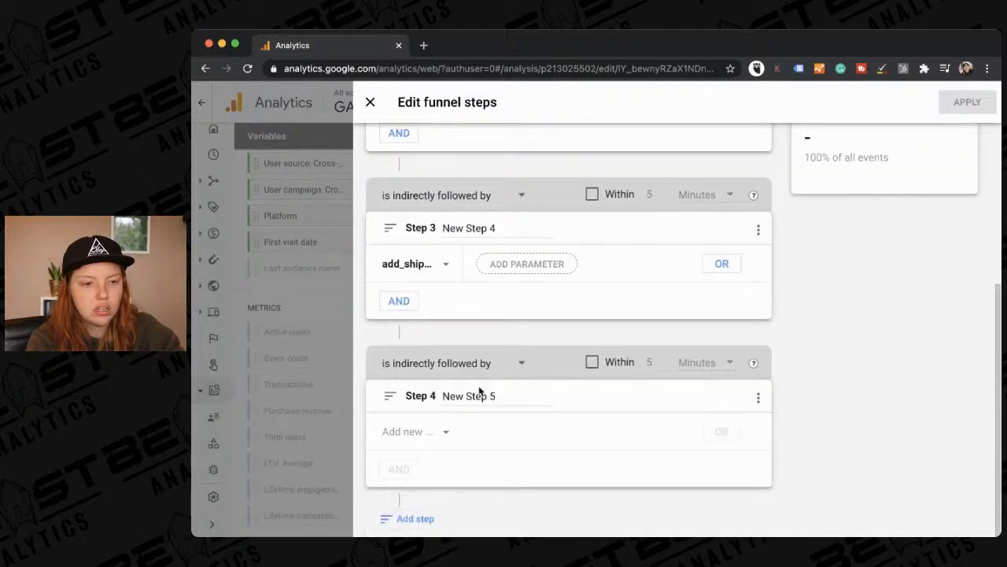
click(411, 431)
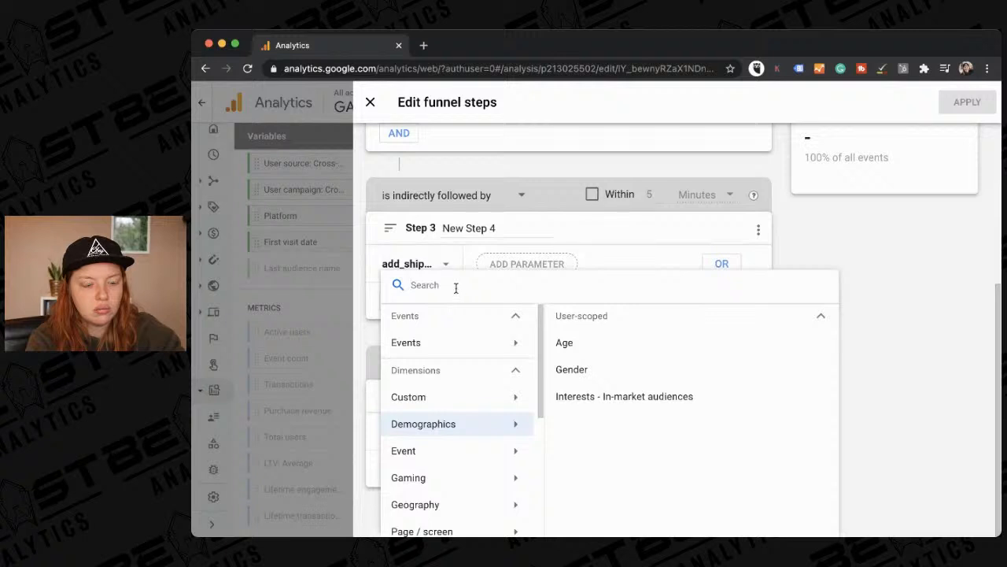
text(tr)
key(BackSpace)
key(BackSpace)
text(pu)
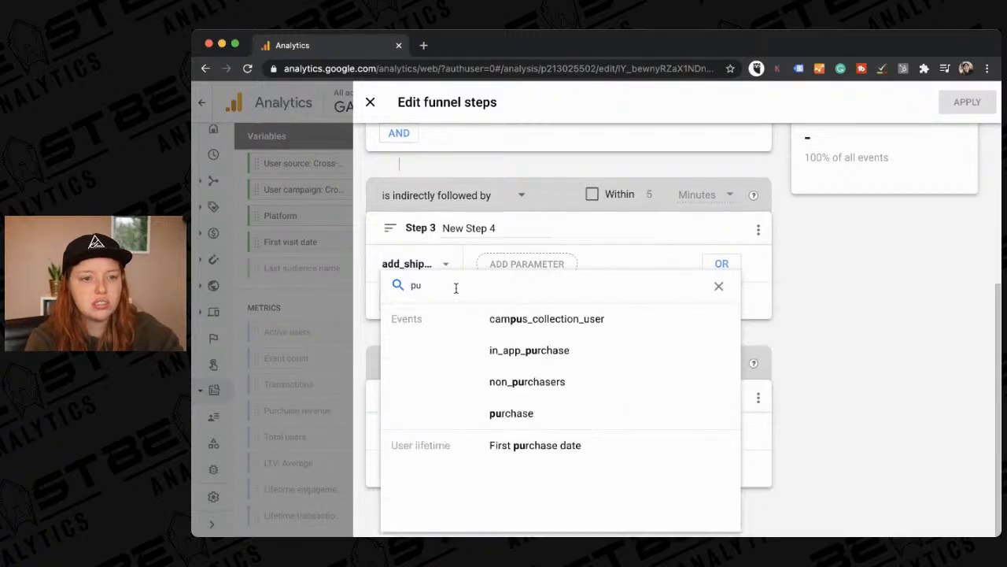
click(513, 413)
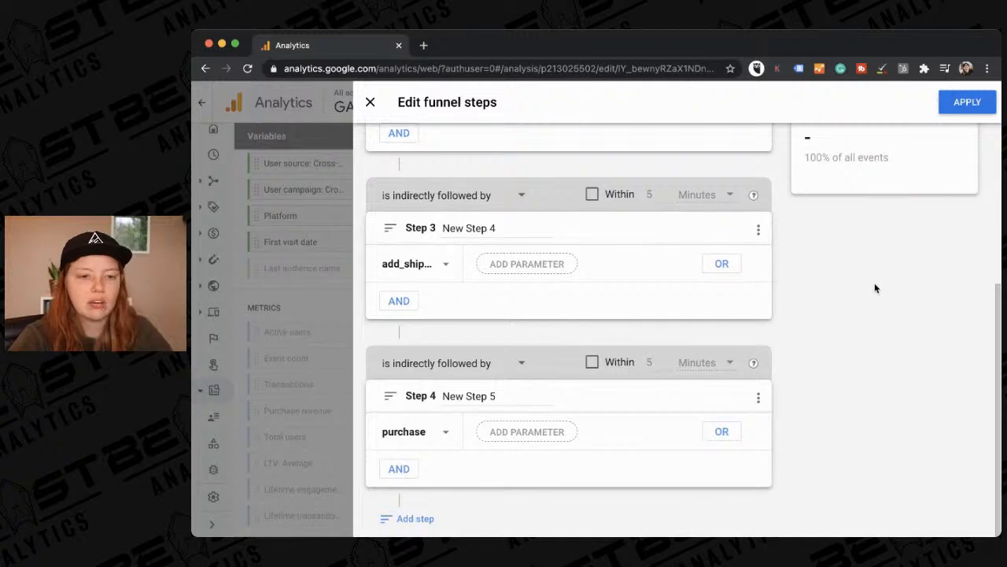
click(967, 102)
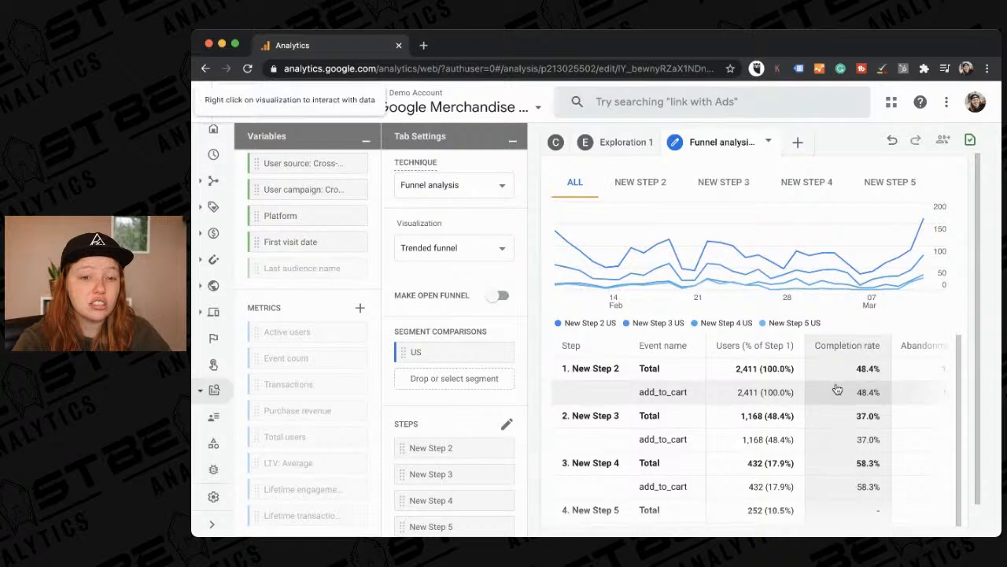
- Examine the completion rates in the funnel table and view the trend line of each funnel step separately
mouse_move(804, 228)
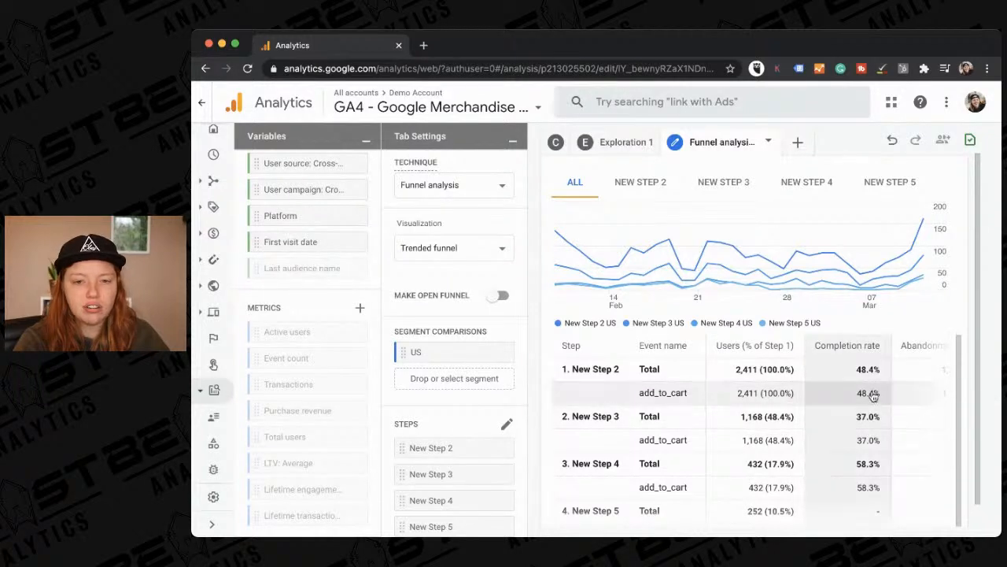
scroll(873, 396, down, 1)
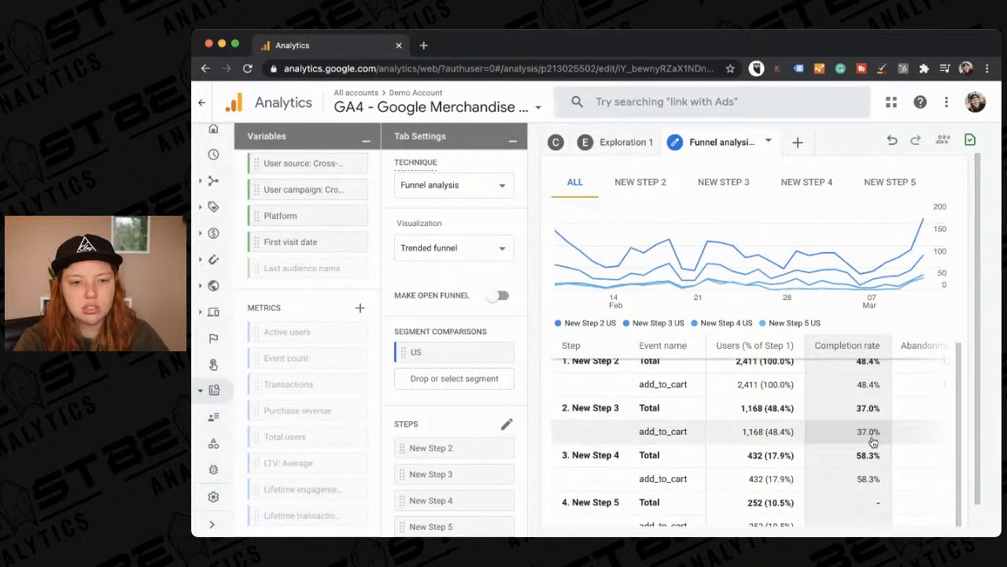
scroll(878, 502, down, 1)
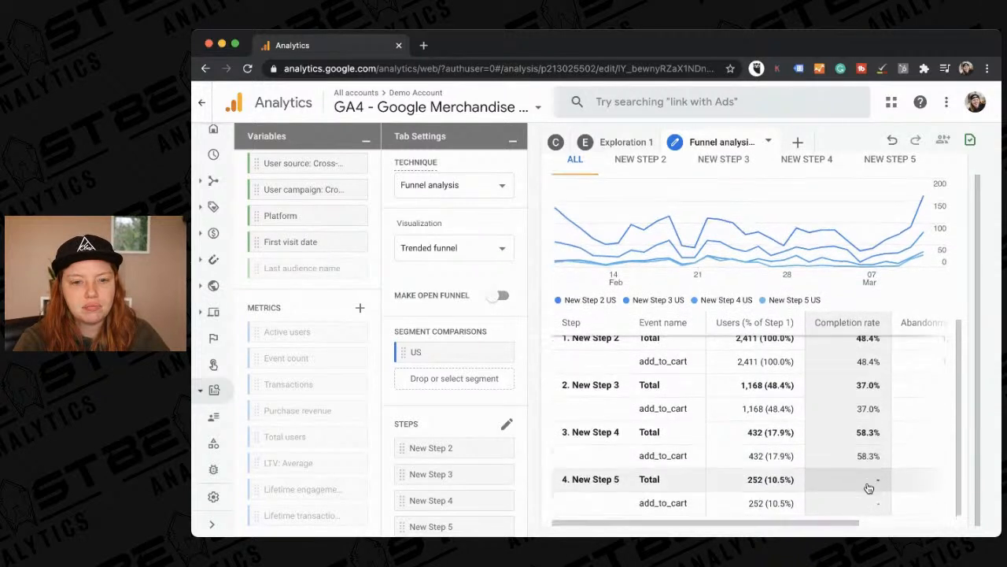
scroll(873, 348, up, 2)
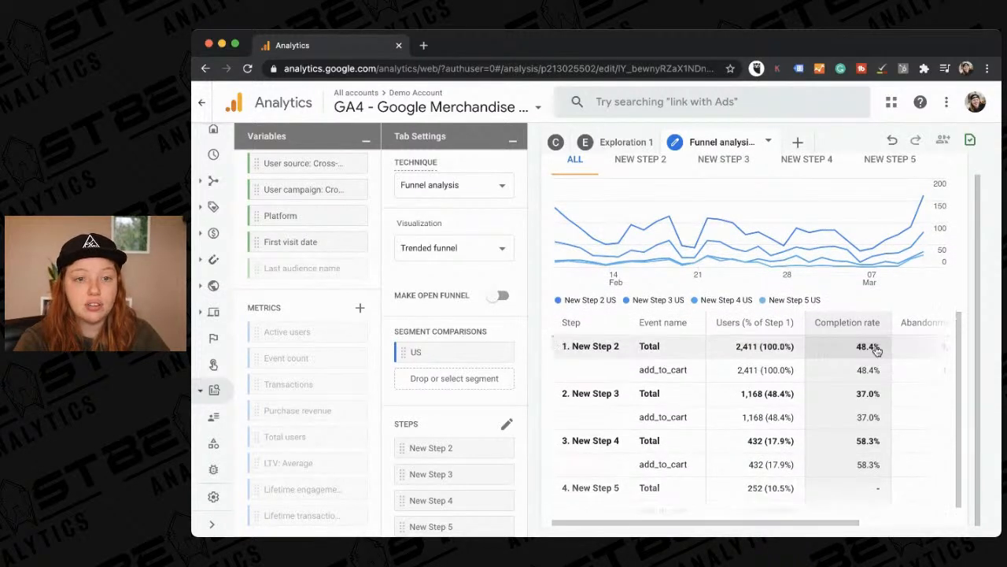
click(637, 184)
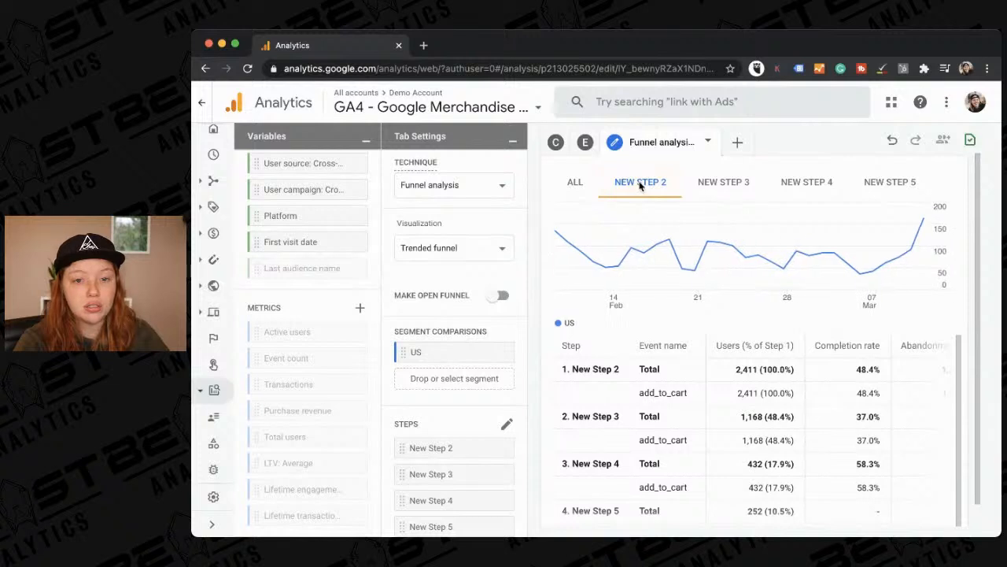
click(708, 187)
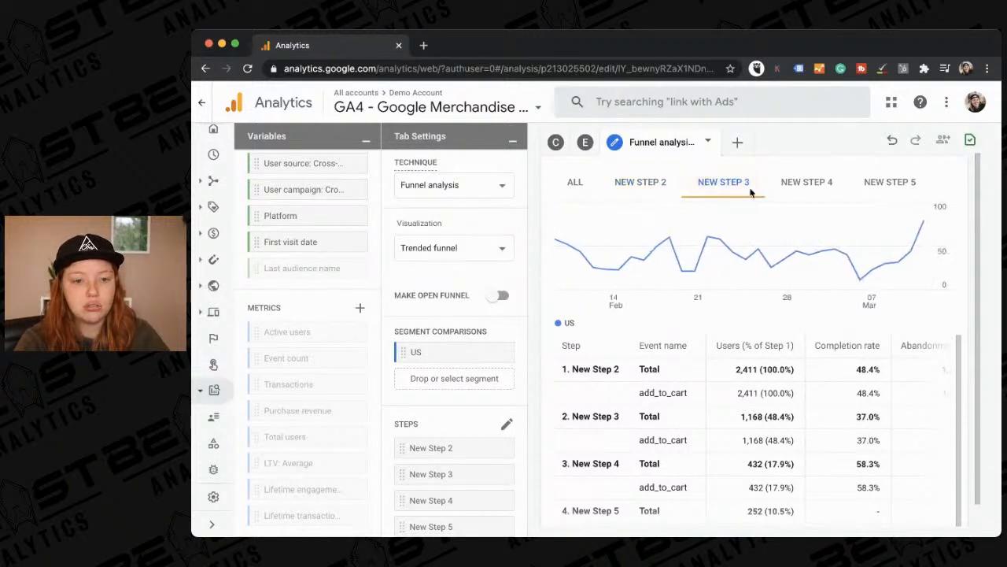
click(778, 191)
click(891, 185)
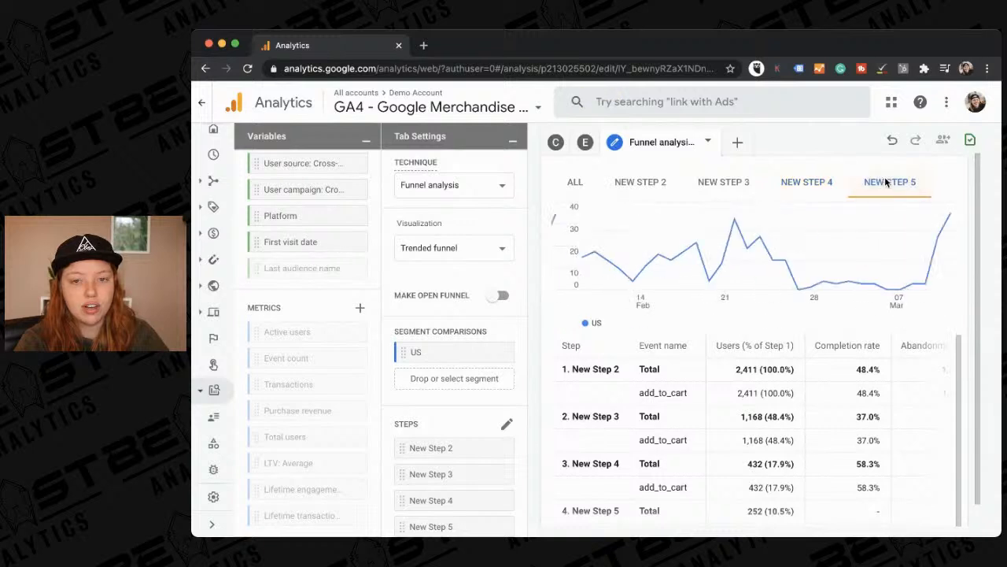
- Compare the completion rates with the abandonments and abandonment rates of the funnel steps in the table
scroll(686, 287, down, 1)
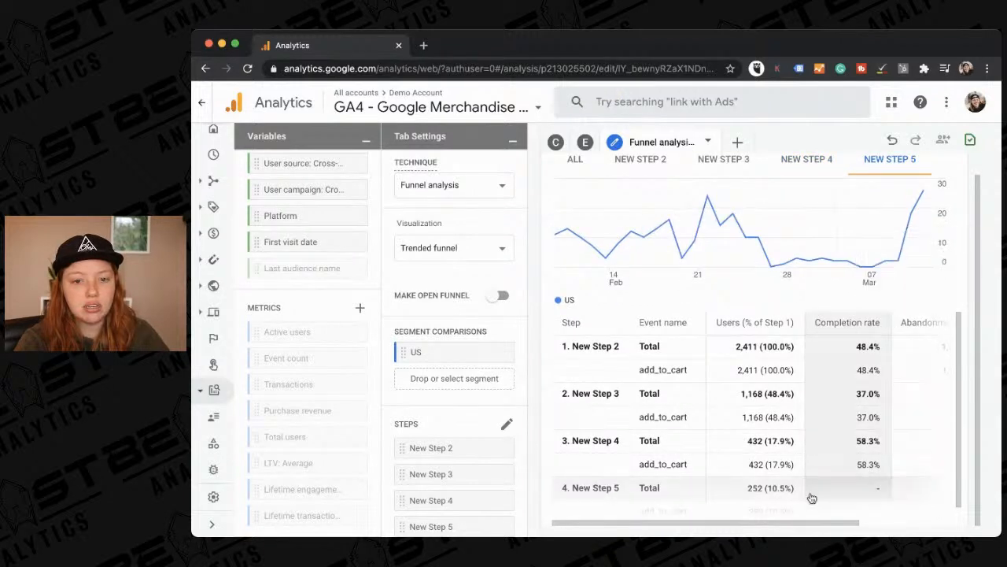
scroll(813, 473, right, 3)
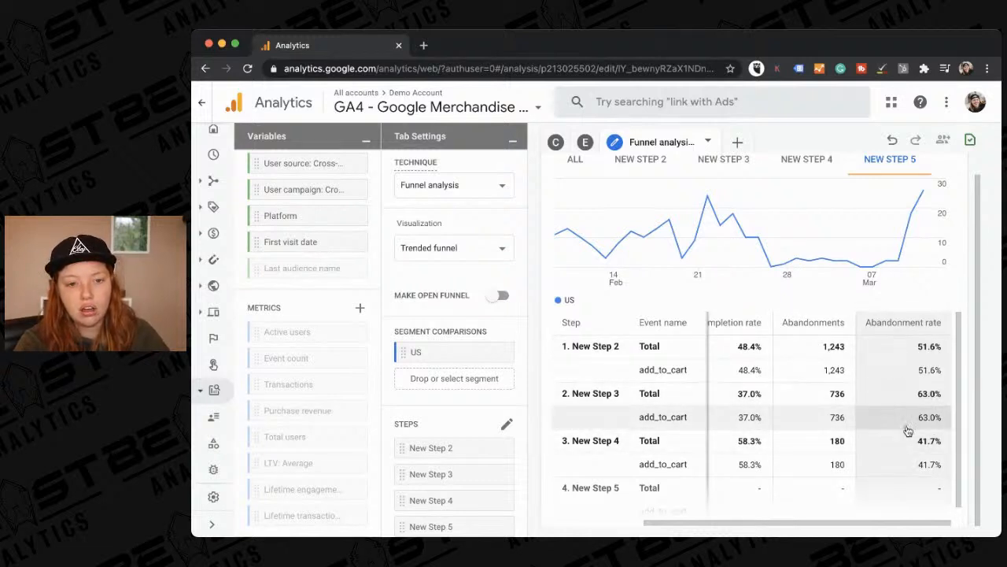
scroll(908, 432, left, 3)
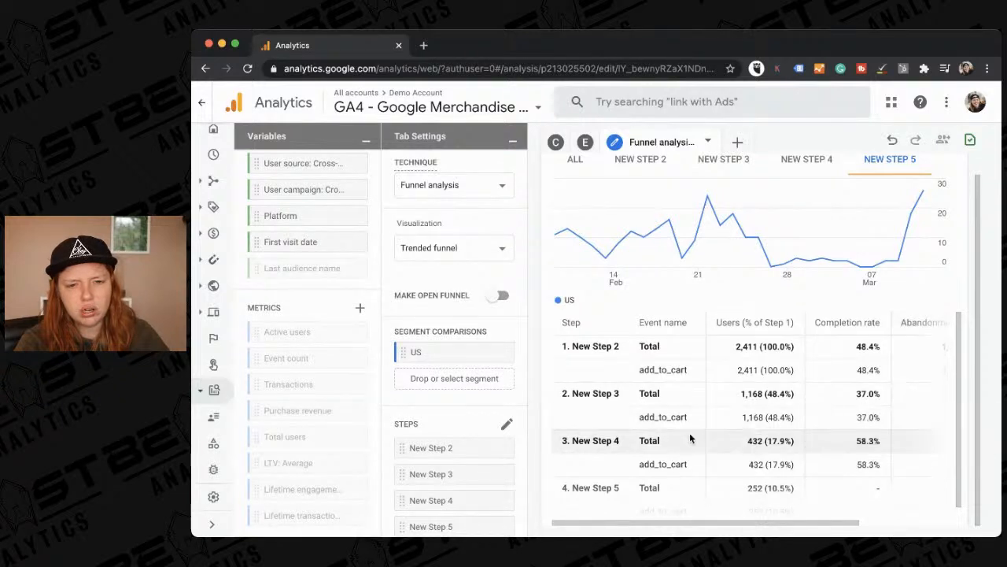
scroll(907, 445, right, 3)
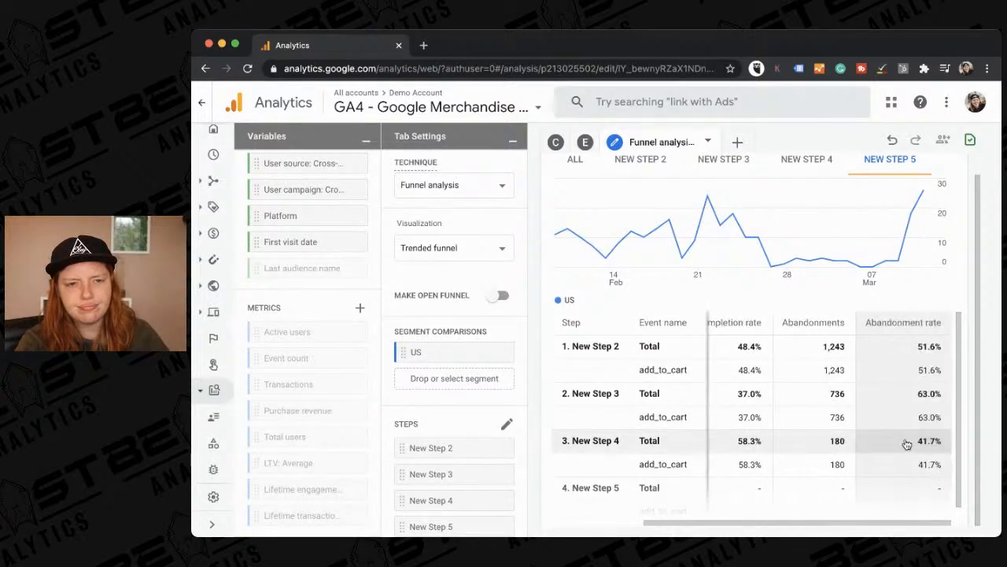
scroll(907, 445, left, 3)
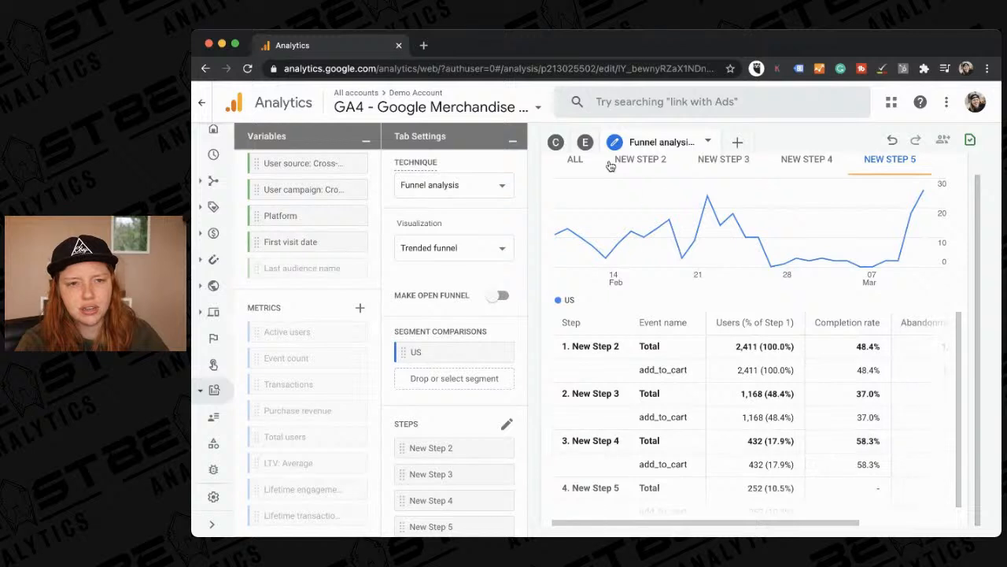
- Return to the trend of all funnel steps and review the users, abandonments and daily active users per step
click(618, 161)
click(581, 162)
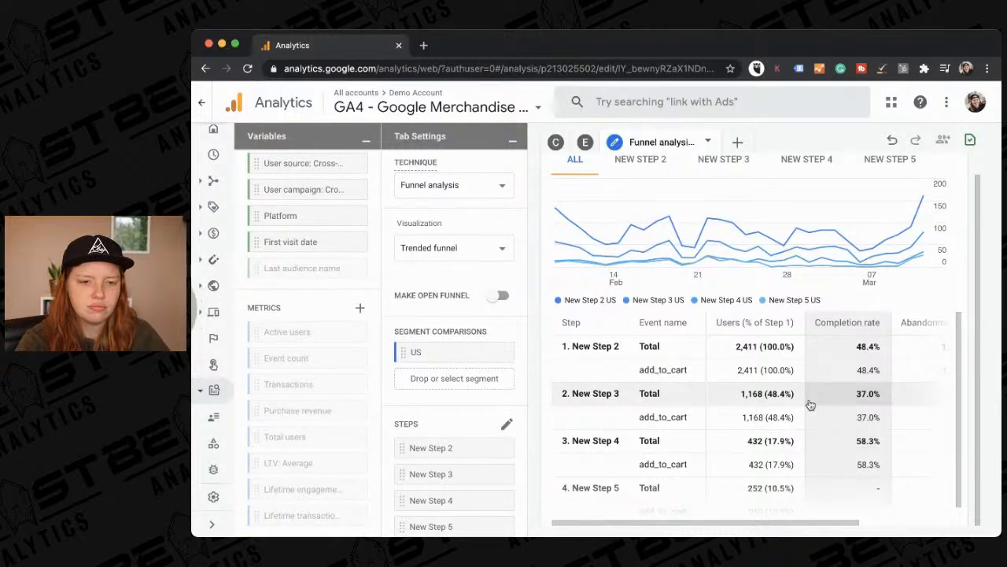
scroll(794, 447, down, 1)
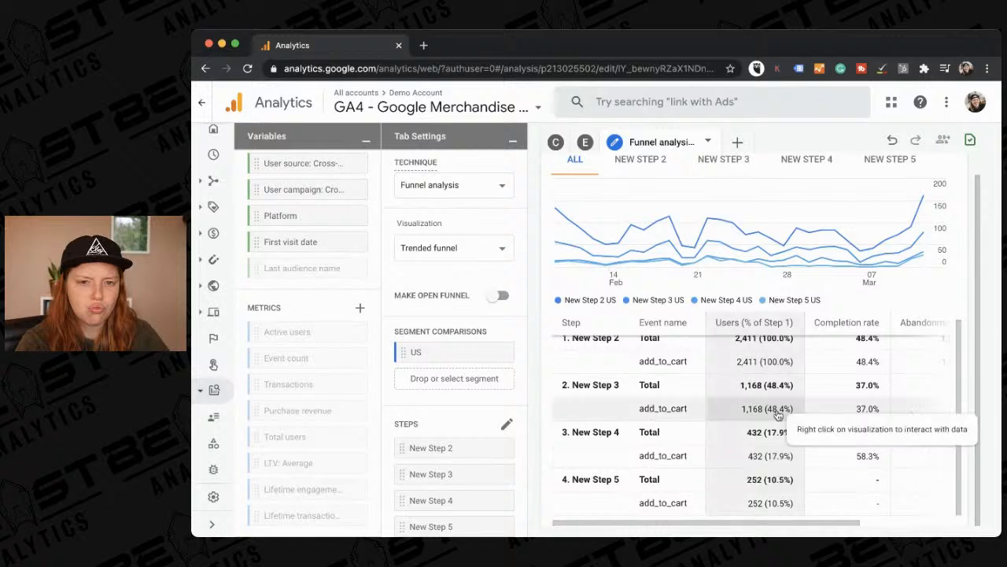
scroll(828, 417, up, 1)
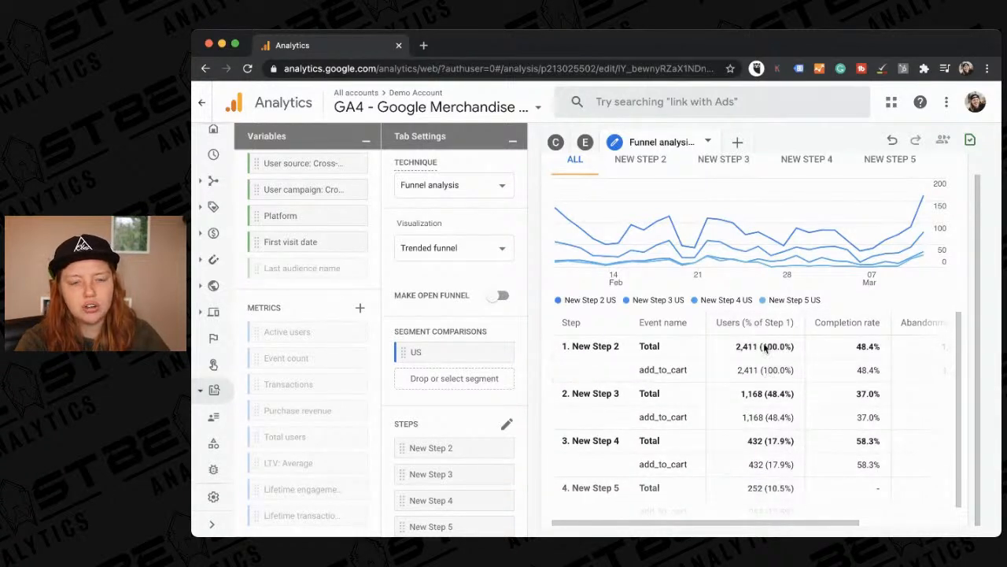
scroll(803, 375, right, 5)
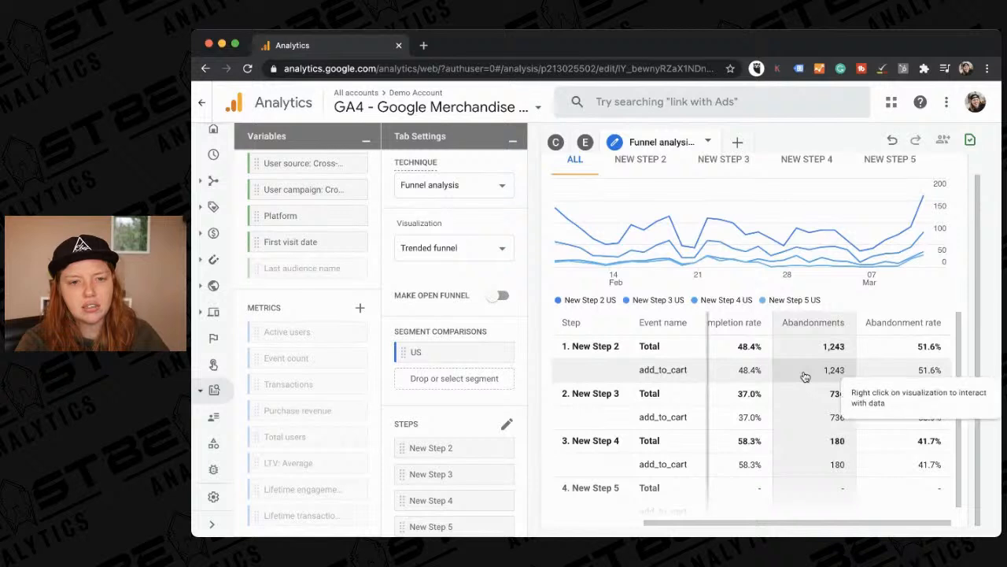
scroll(805, 377, left, 4)
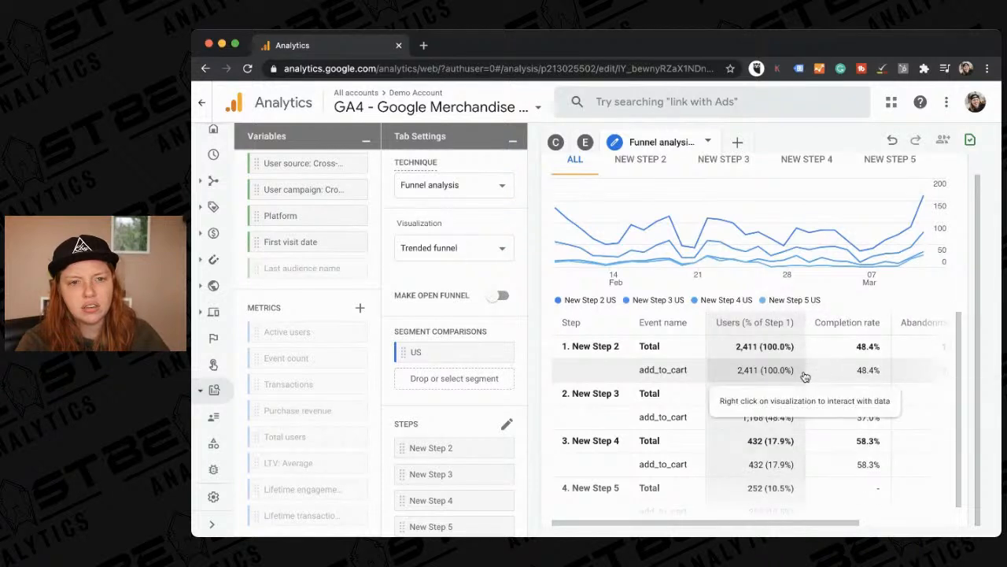
scroll(803, 376, up, 1)
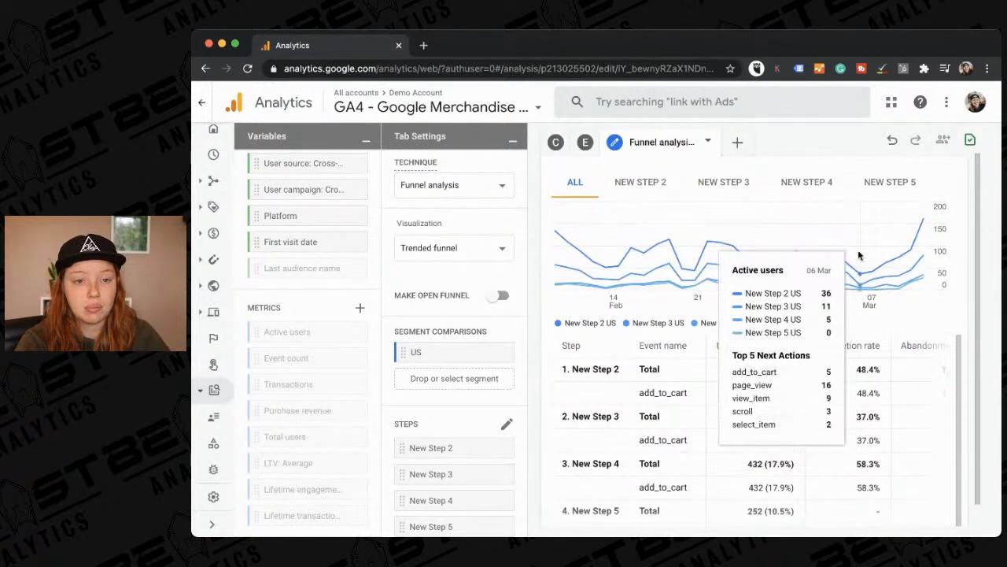
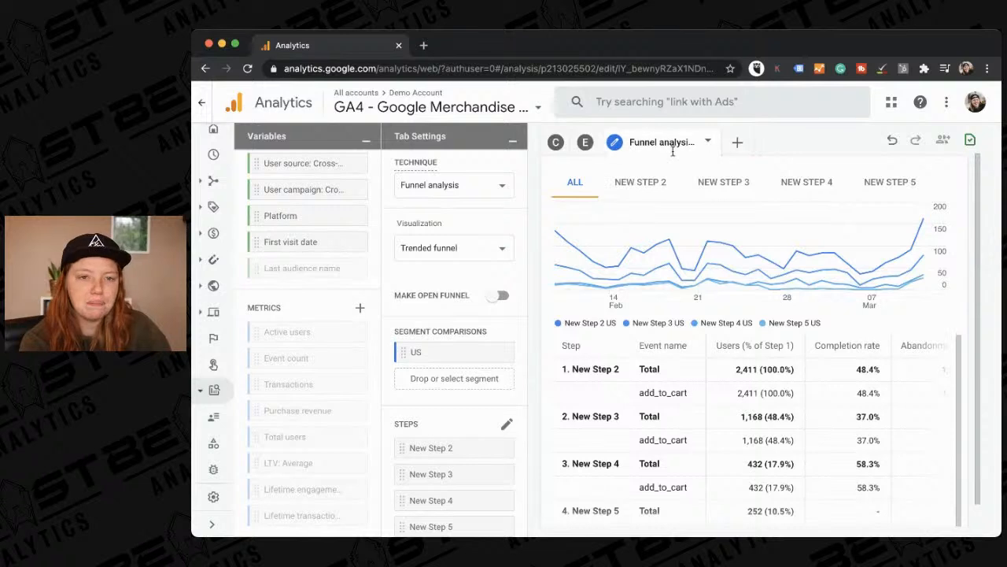
- Add a path analysis tab to the analysis and go through its settings
click(737, 141)
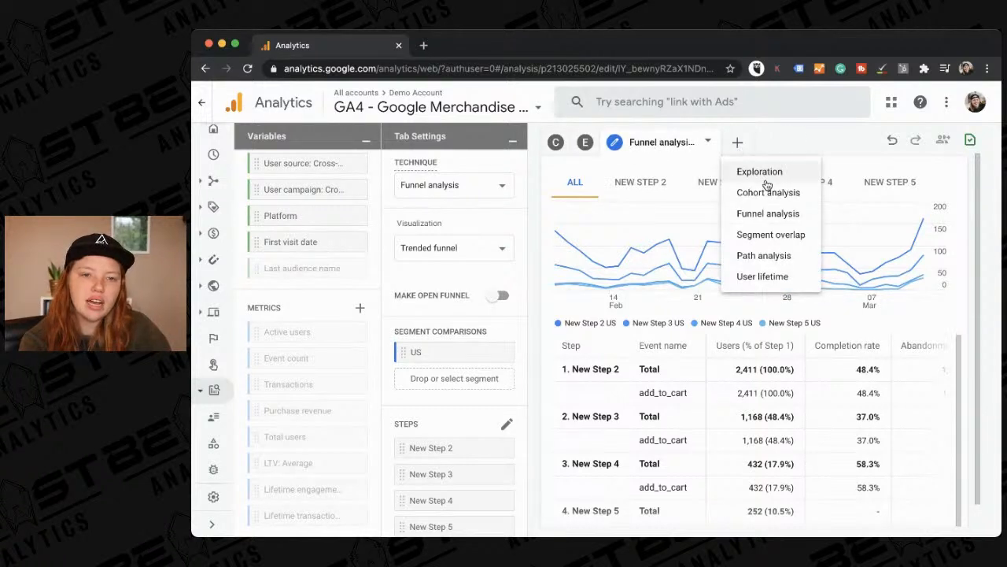
click(763, 255)
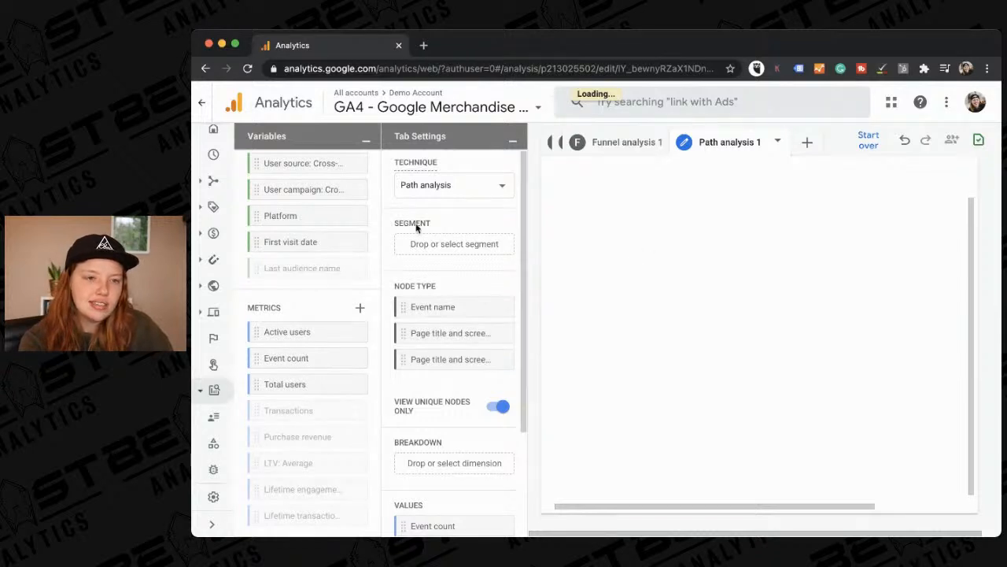
scroll(441, 251, down, 4)
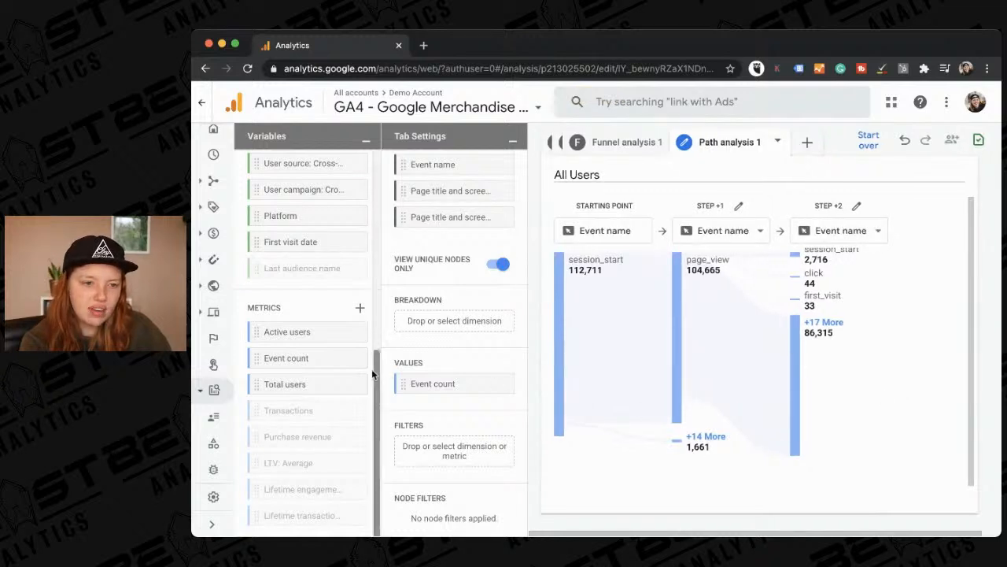
- Remove and reselect Event count as the path analysis value, and look through the available breakdown dimensions
click(502, 384)
click(455, 384)
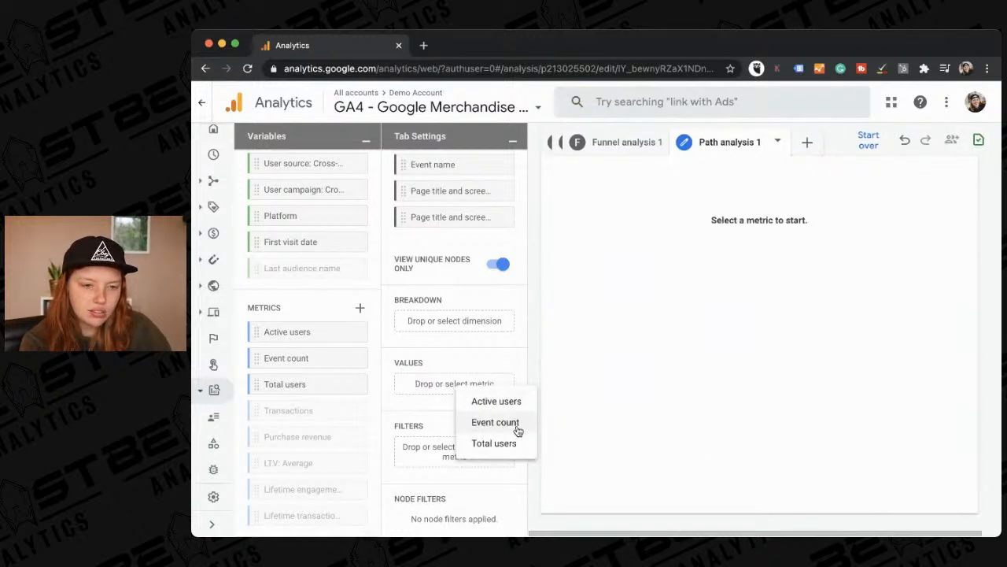
click(496, 422)
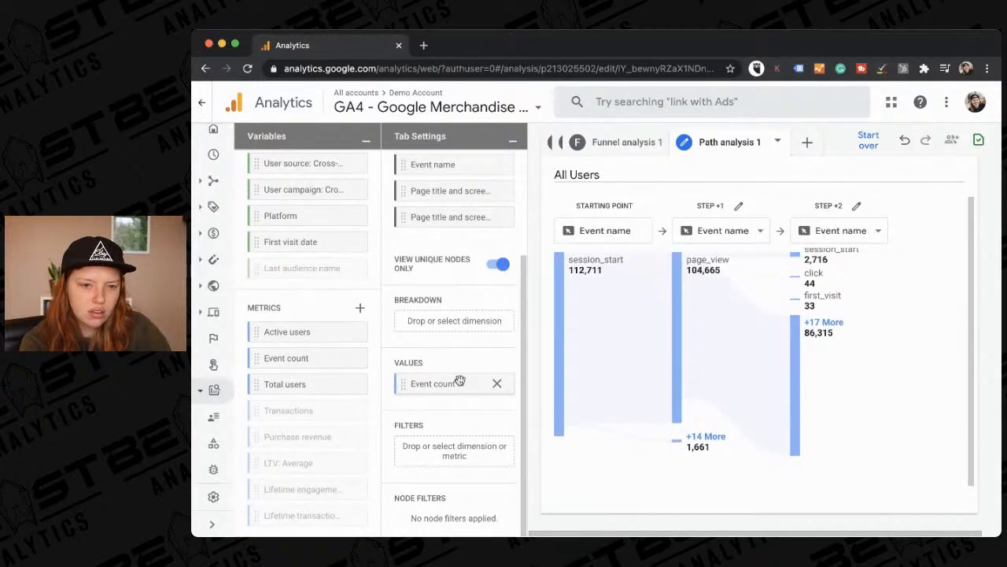
click(446, 324)
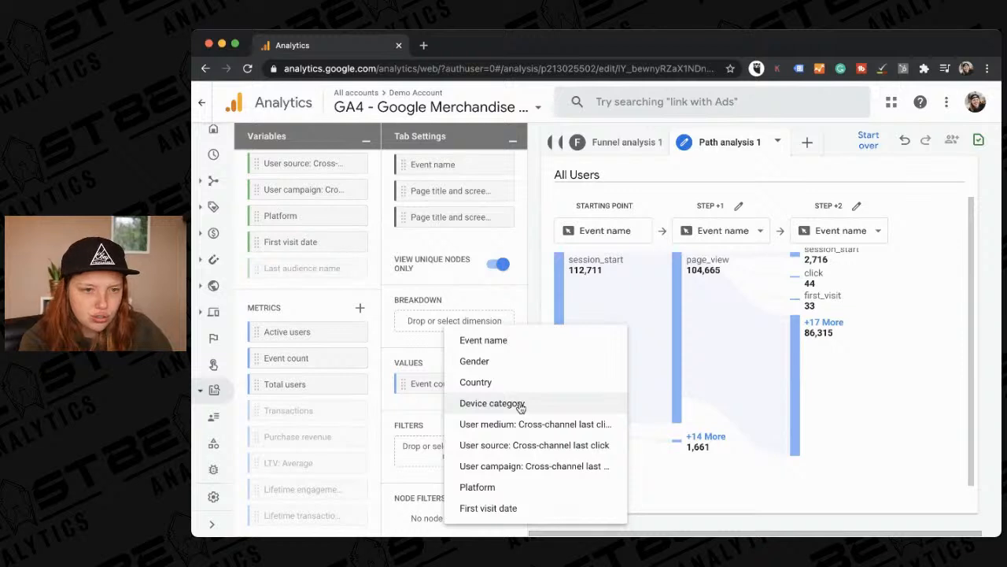
click(419, 255)
scroll(429, 264, up, 3)
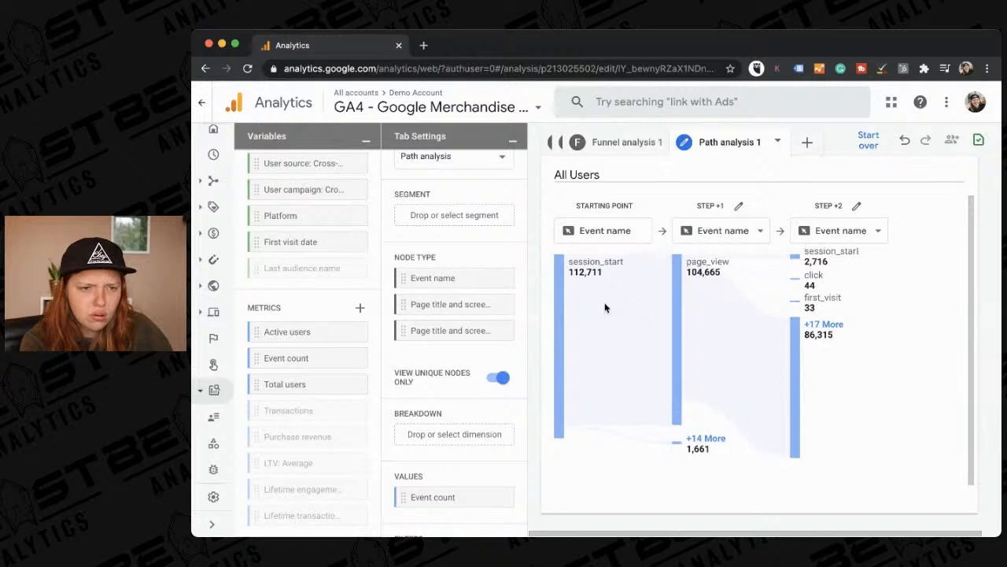
- Replace Event count with Active users as the value of the path analysis and go over its settings
scroll(419, 271, down, 3)
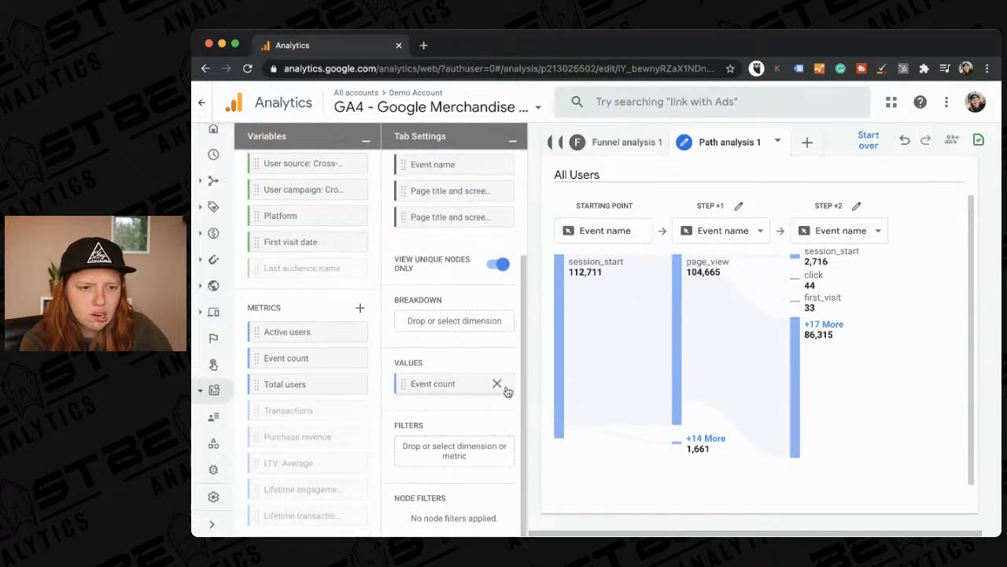
click(497, 383)
click(478, 386)
click(507, 400)
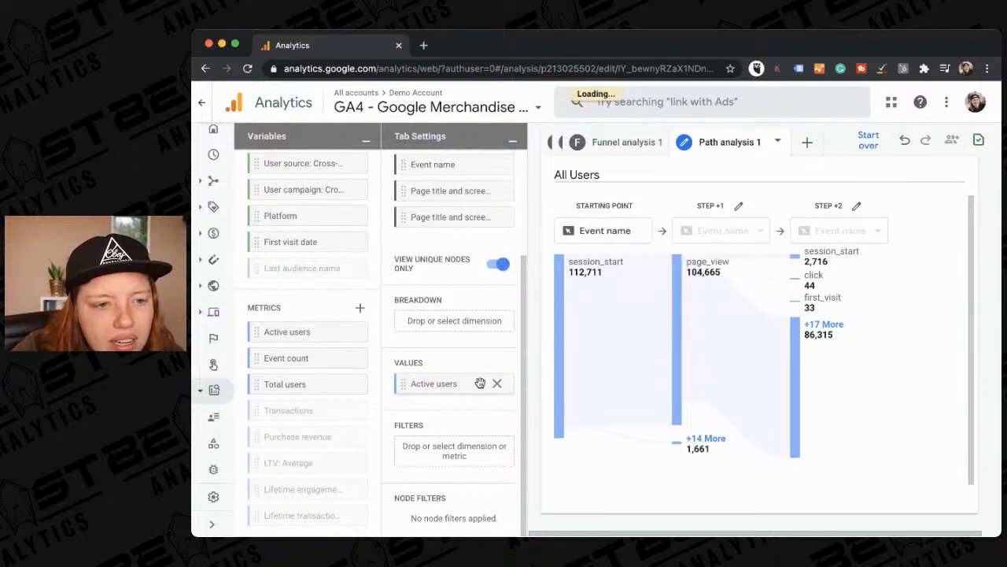
scroll(484, 392, up, 2)
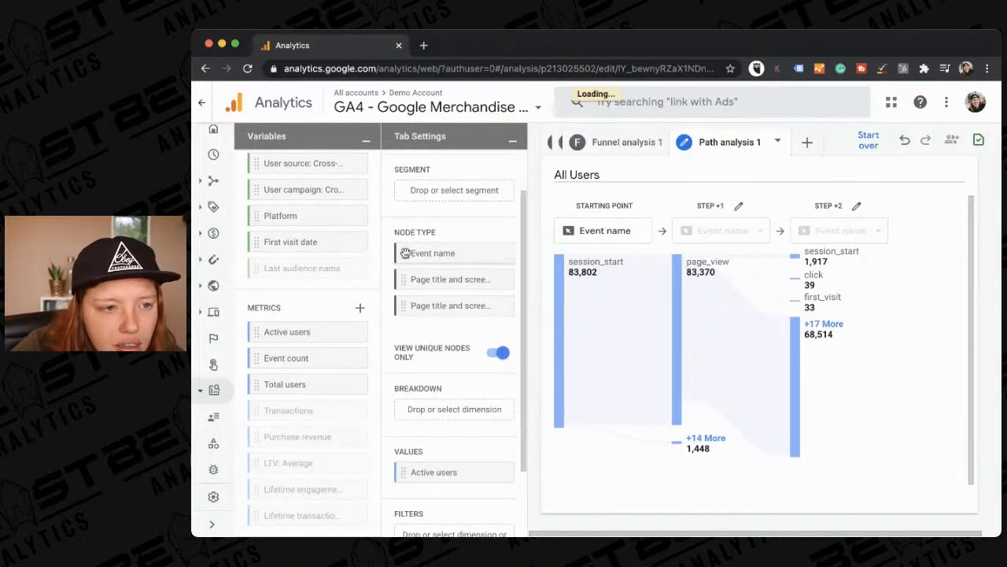
scroll(407, 258, up, 1)
scroll(341, 265, up, 10)
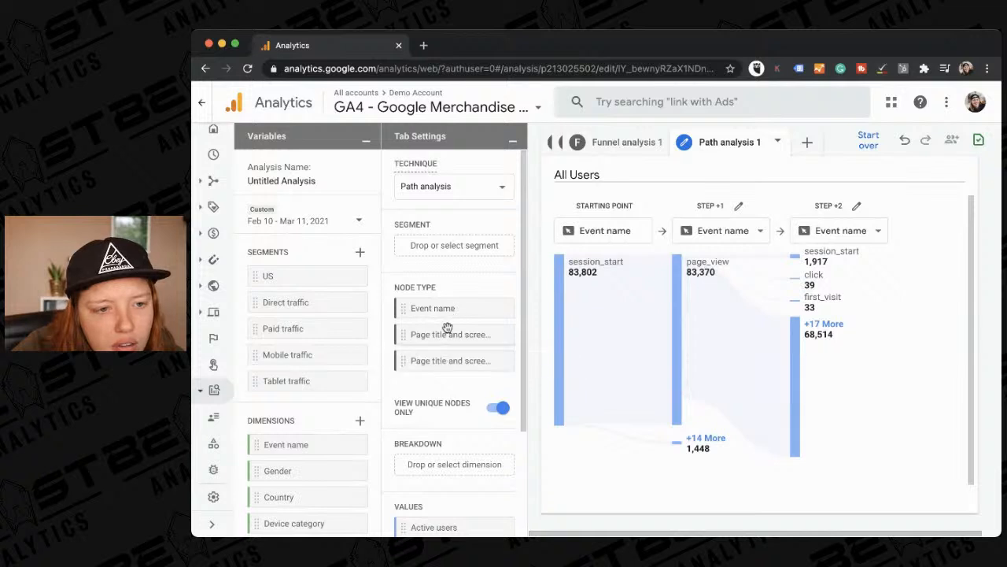
scroll(443, 338, down, 2)
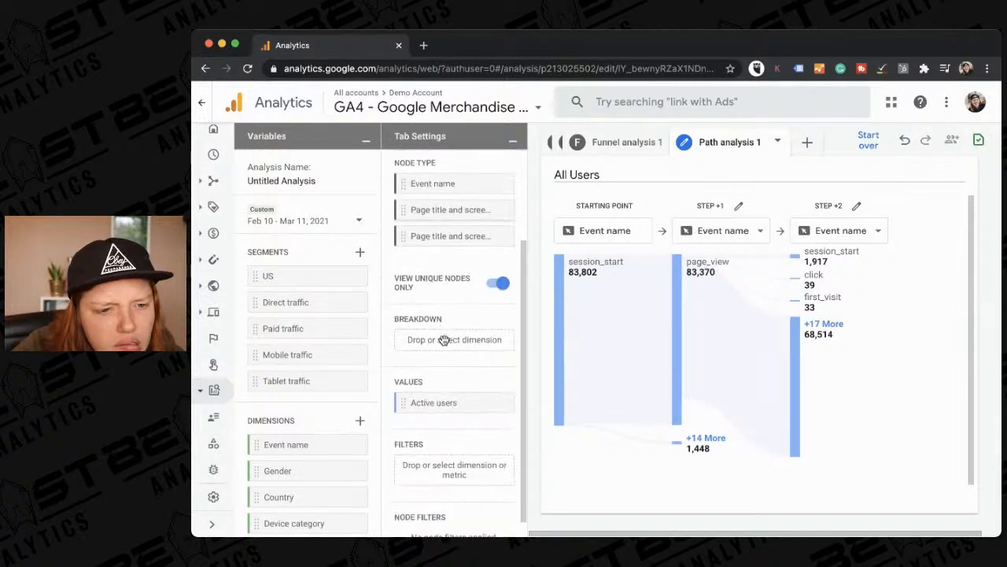
- Change the node type of Step +1 in the path to Page title and screen name
click(497, 285)
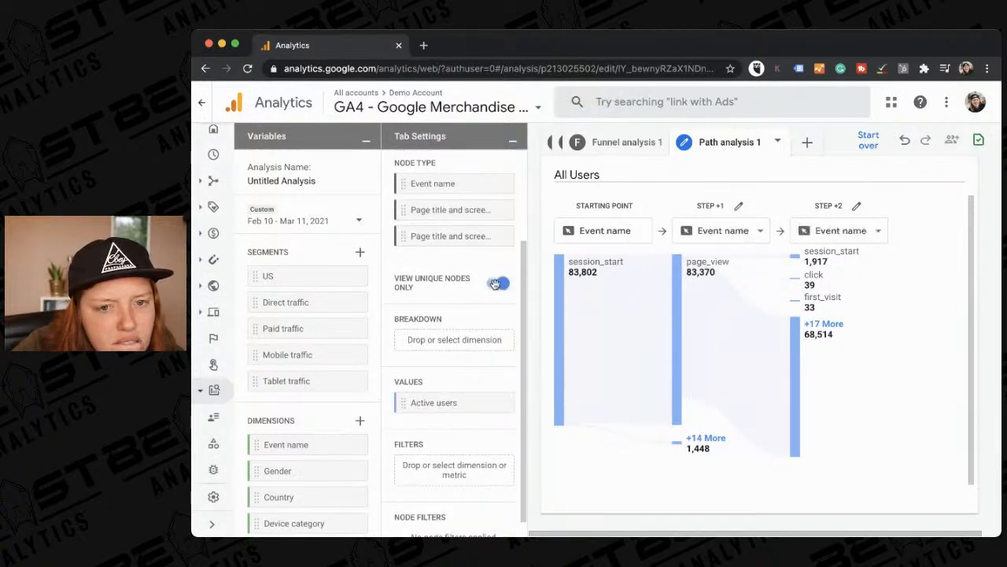
click(712, 229)
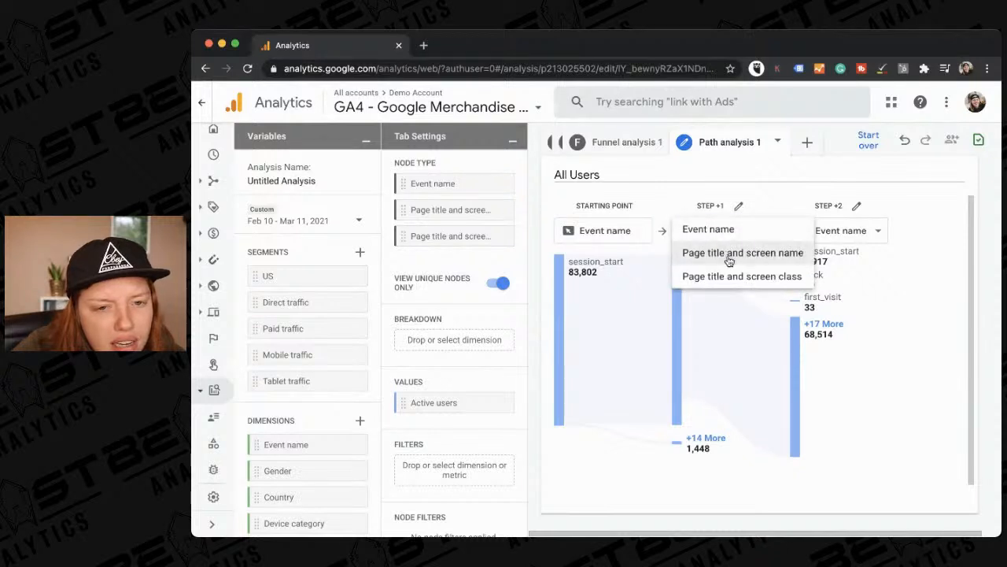
click(729, 229)
click(730, 229)
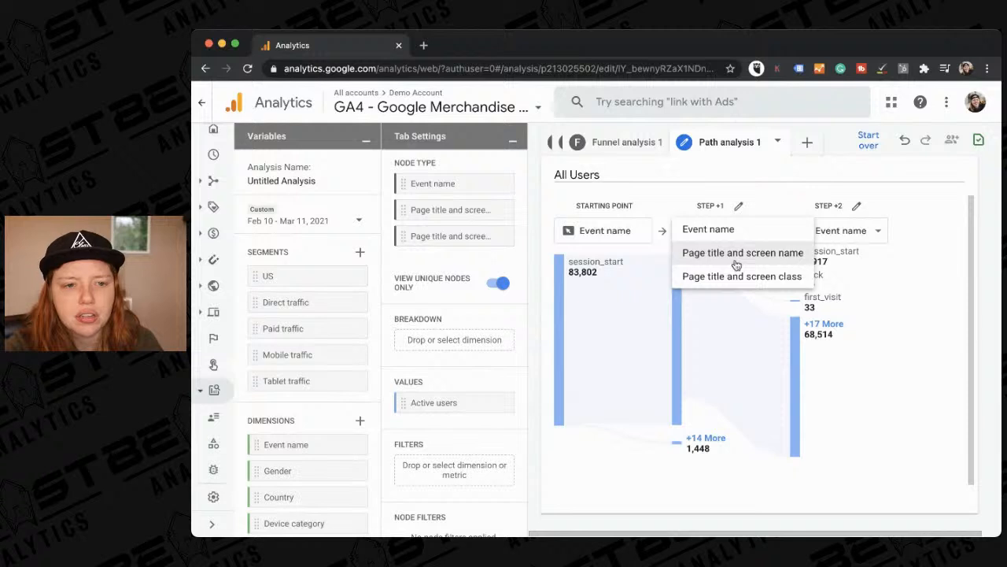
click(736, 266)
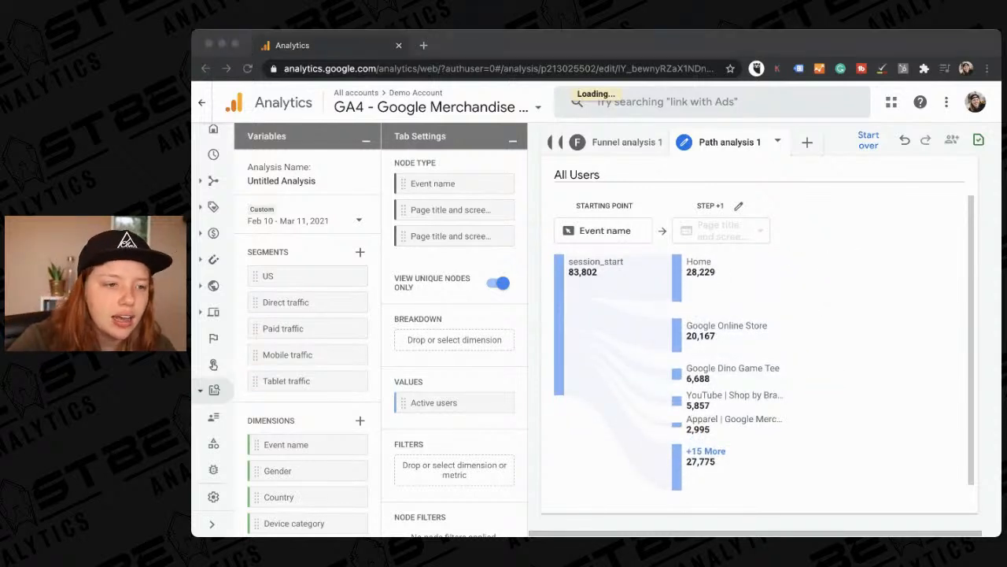
click(991, 320)
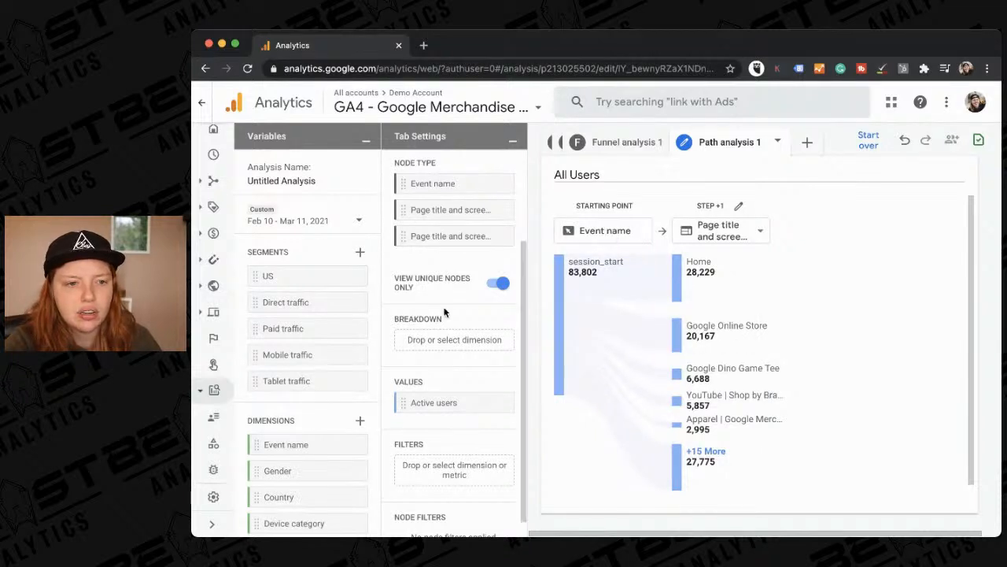
- Turn the unique-nodes-only view off and back on while reviewing the path analysis settings
scroll(438, 325, down, 1)
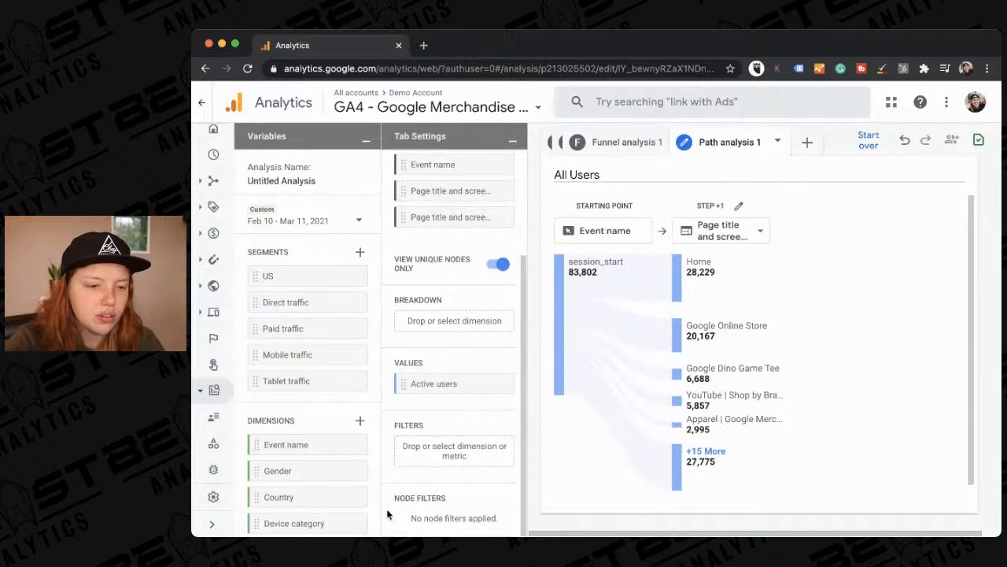
key(super+Tab)
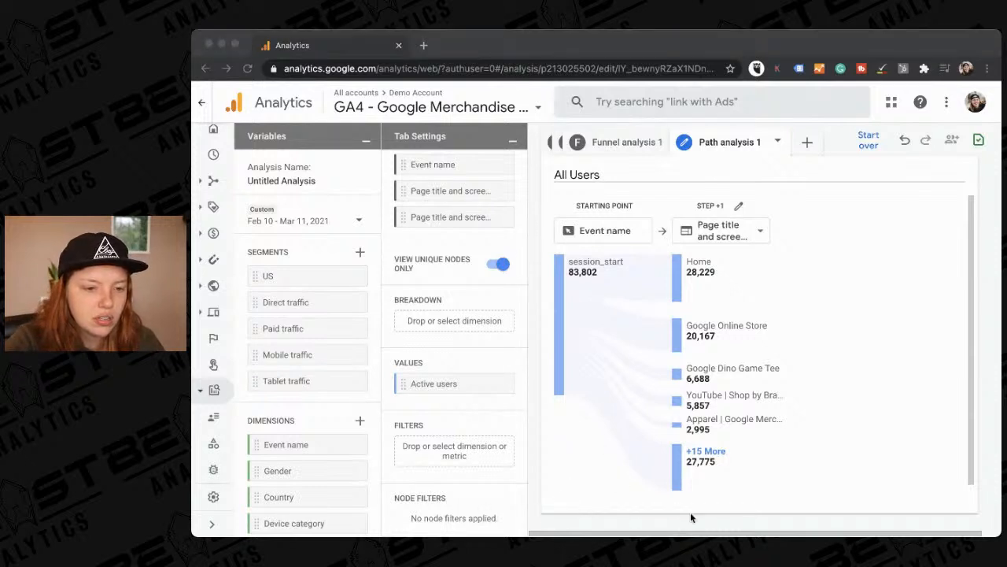
click(373, 525)
scroll(423, 495, up, 5)
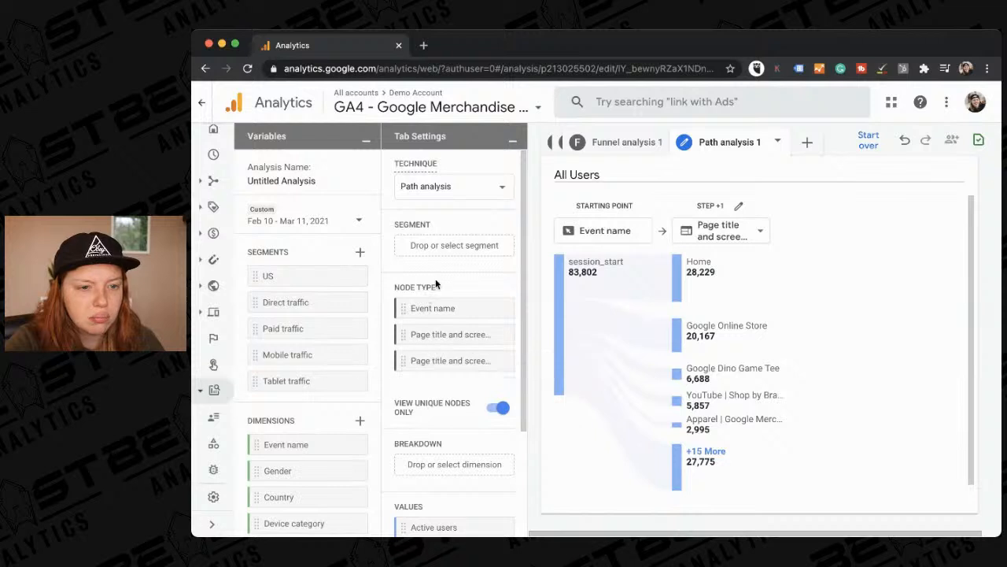
click(497, 405)
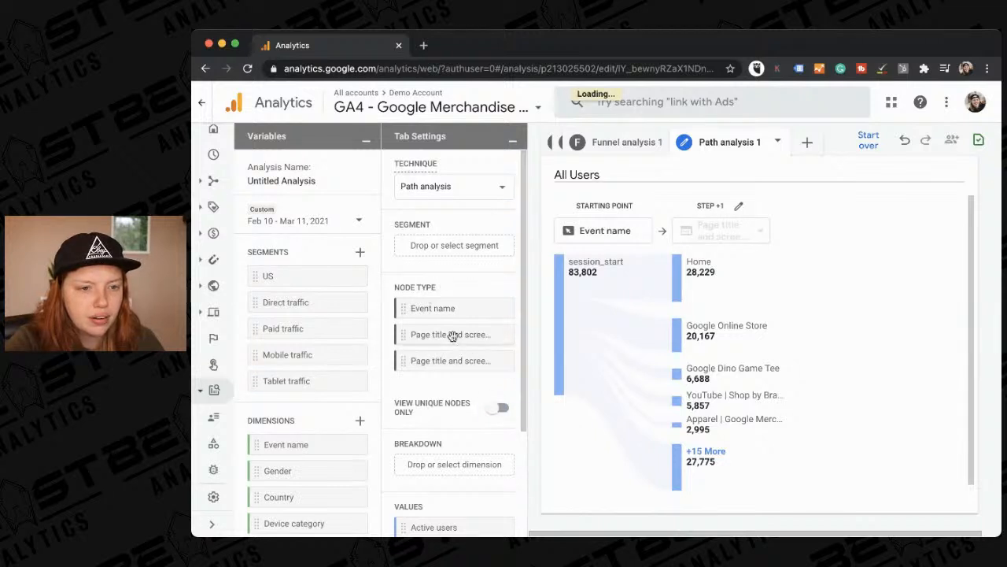
click(498, 406)
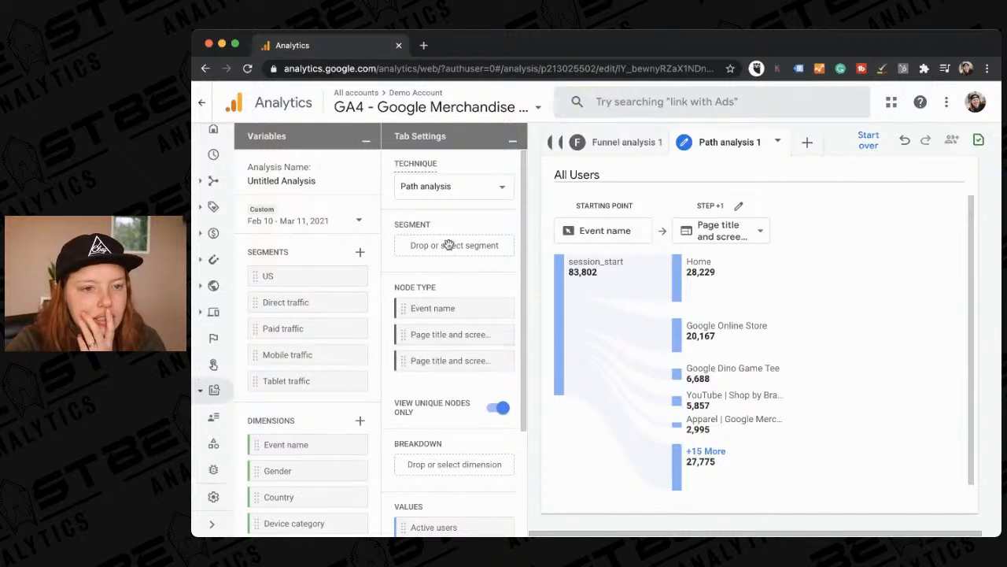
scroll(438, 360, down, 4)
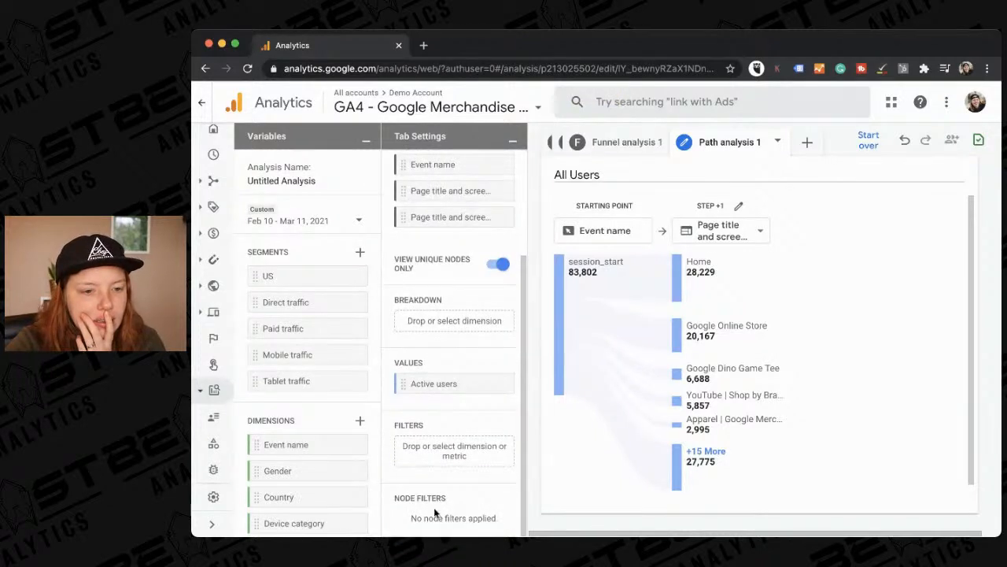
scroll(441, 453, up, 1)
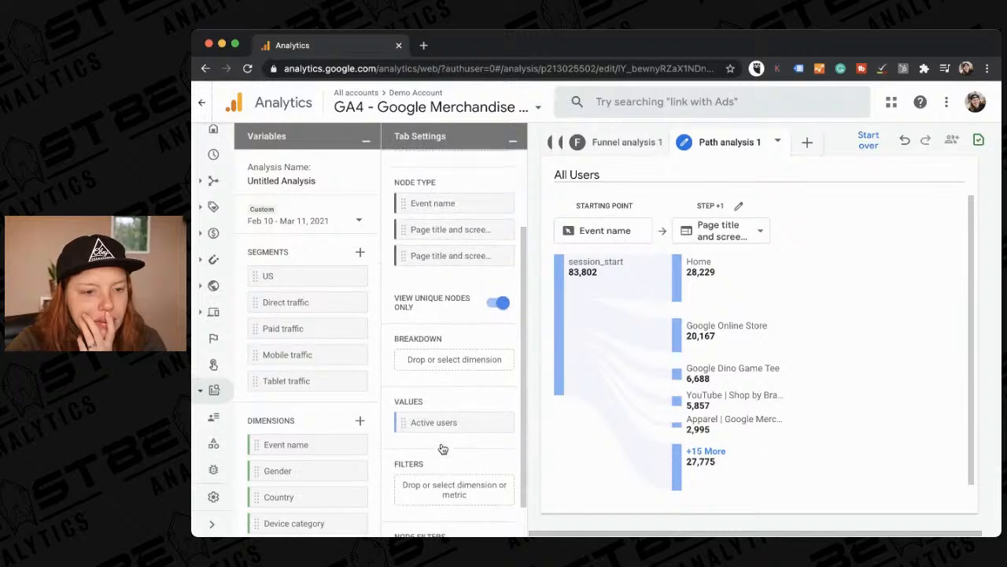
scroll(439, 432, up, 1)
scroll(439, 432, down, 1)
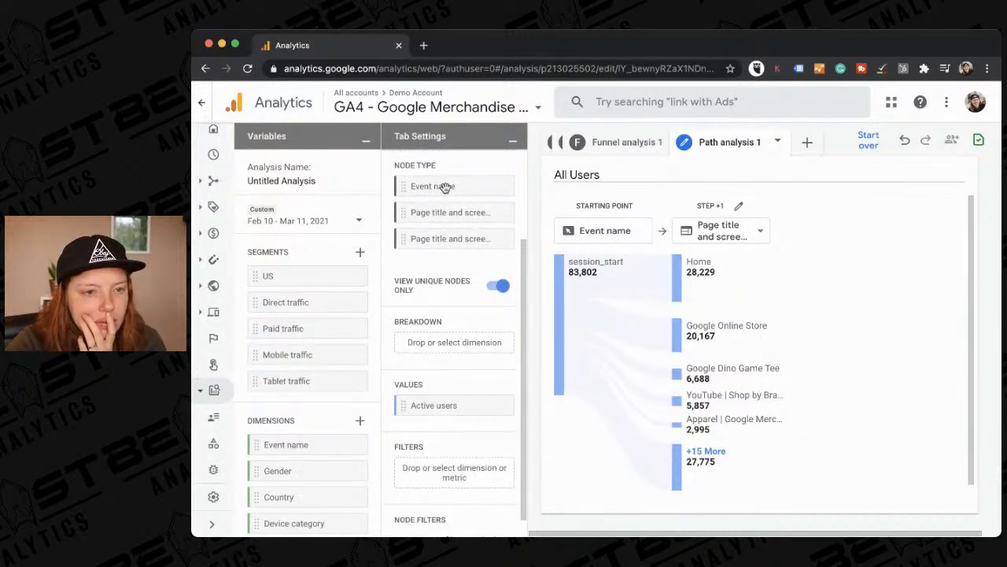
click(500, 288)
click(501, 288)
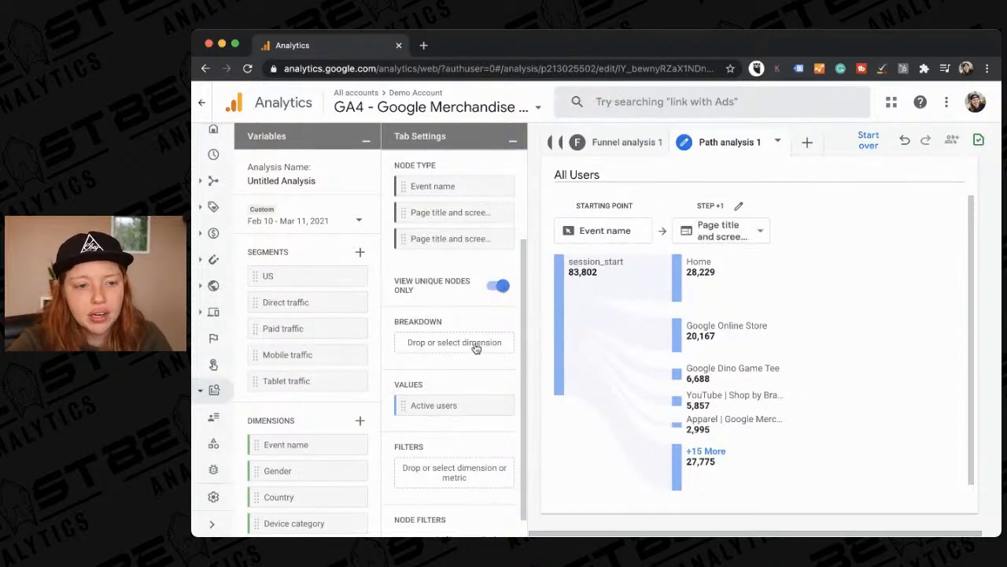
- Delete the path analysis tab from the analysis
click(738, 141)
click(790, 144)
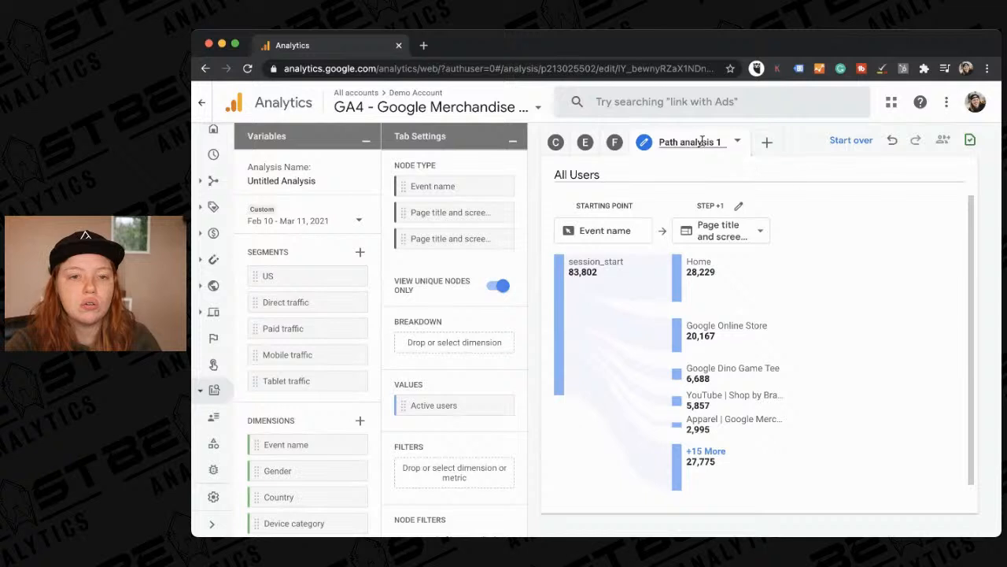
click(737, 141)
click(747, 169)
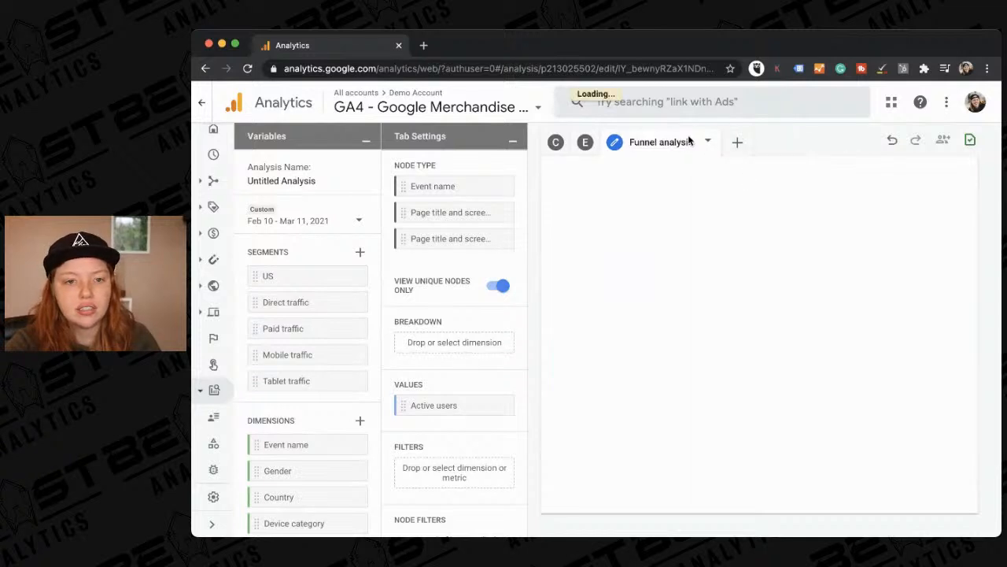
- Add a user lifetime tab to the analysis and look over its settings and available metrics
click(736, 142)
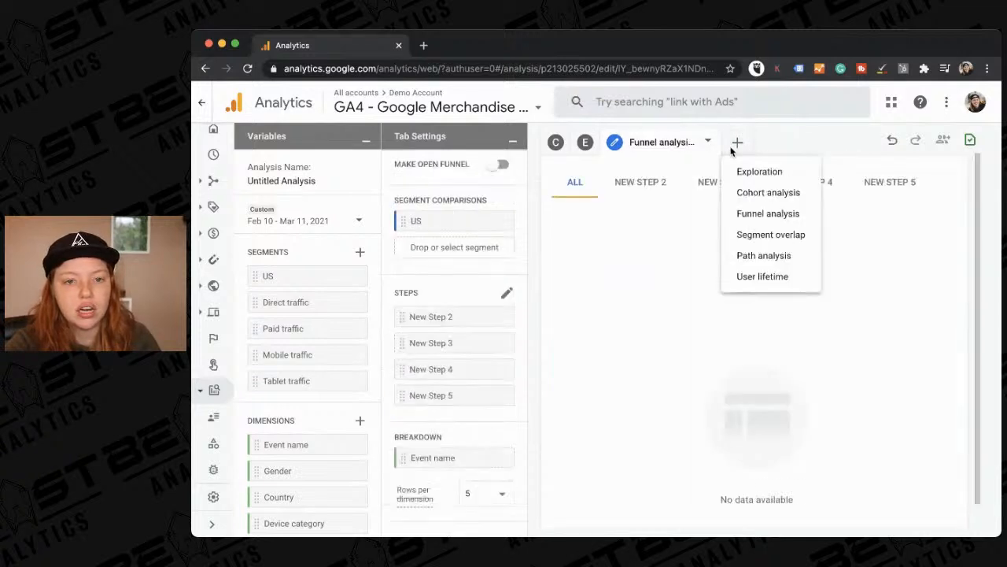
click(770, 281)
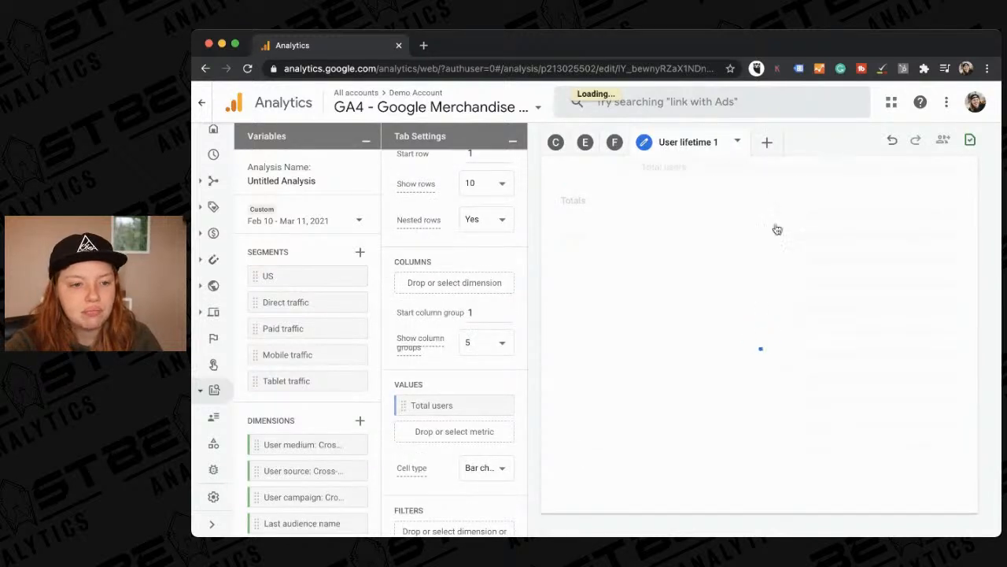
scroll(472, 494, down, 1)
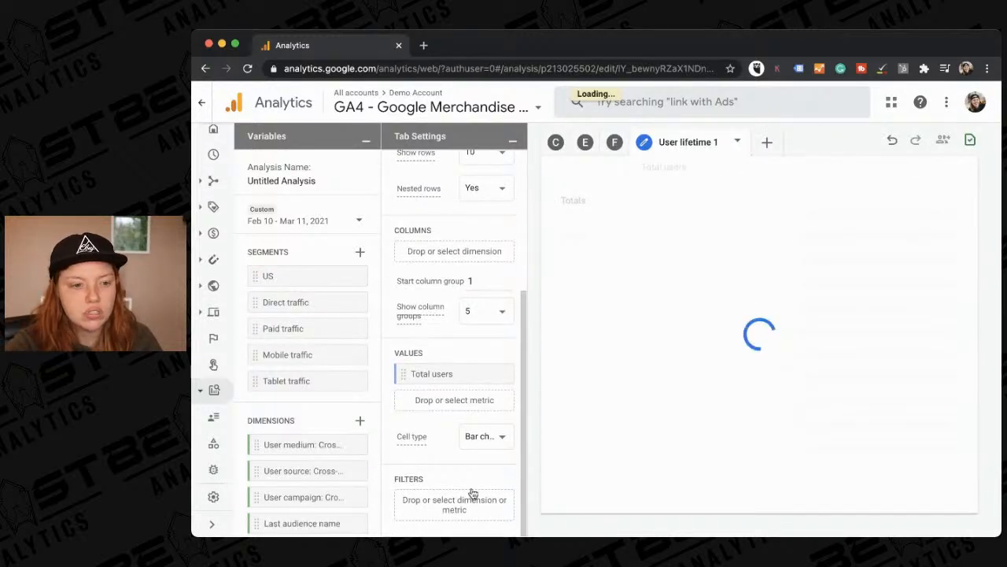
scroll(304, 492, down, 10)
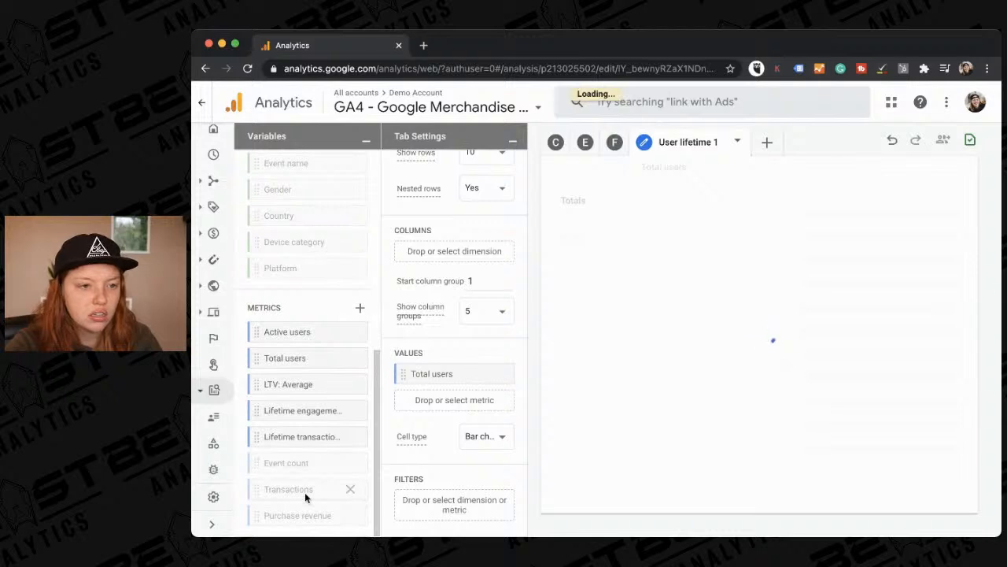
- Add LTV: Average to the values and User medium: Cross-channel last click to the columns of the user lifetime table
scroll(304, 489, up, 1)
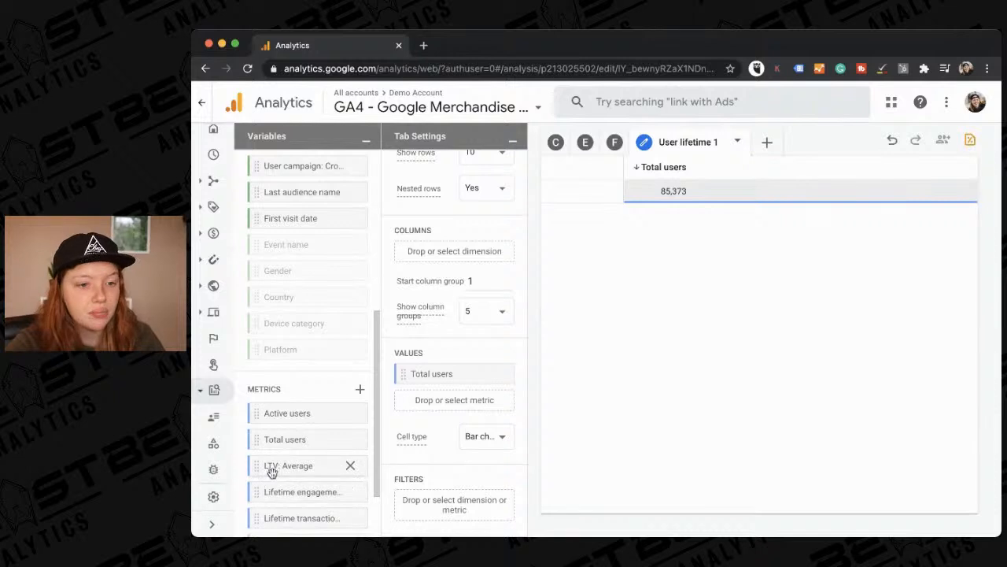
drag(315, 465, 448, 397)
click(436, 251)
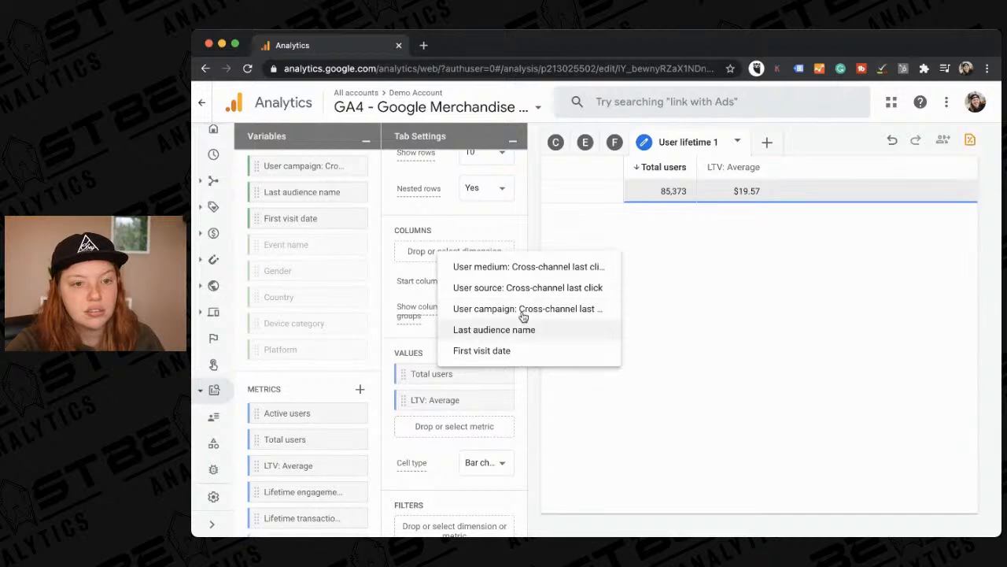
click(532, 267)
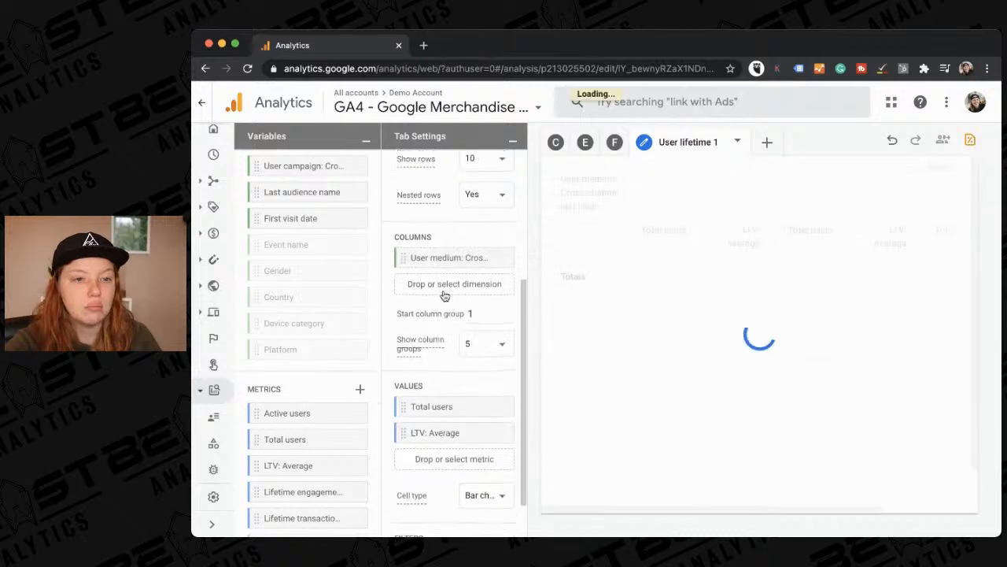
- Review total users and LTV: Average for each user medium across the user lifetime table
scroll(443, 293, up, 3)
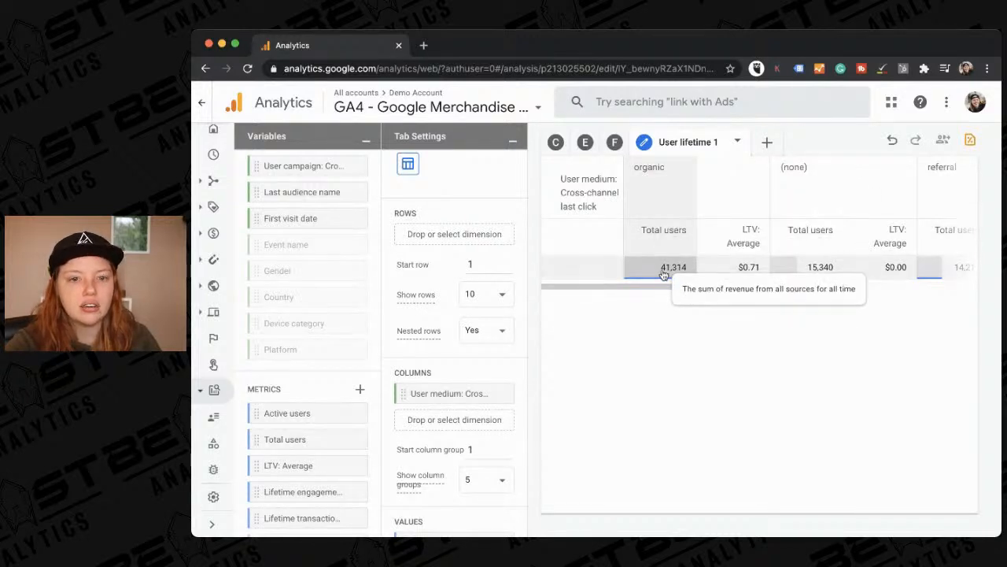
scroll(850, 252, right, 2)
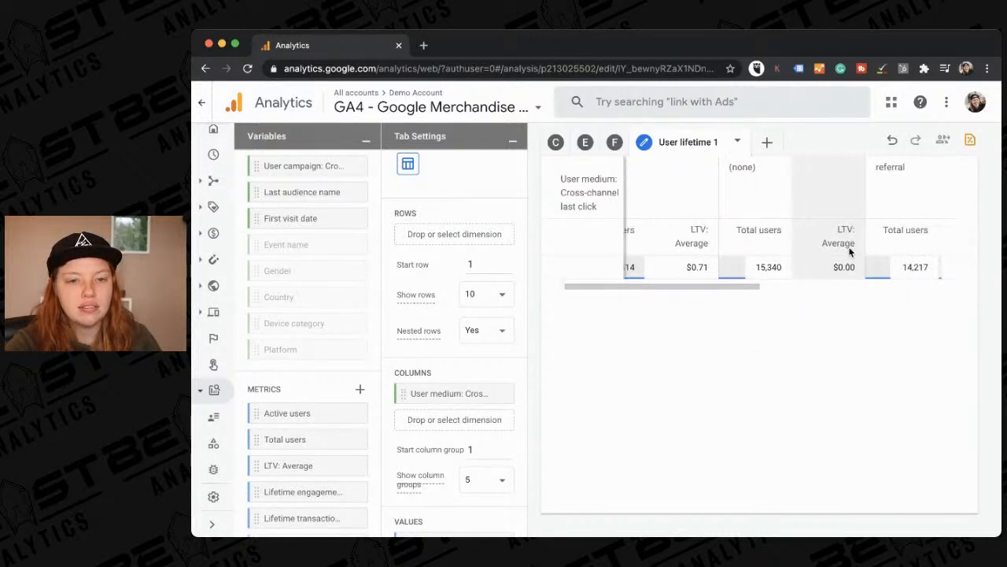
scroll(850, 260, right, 2)
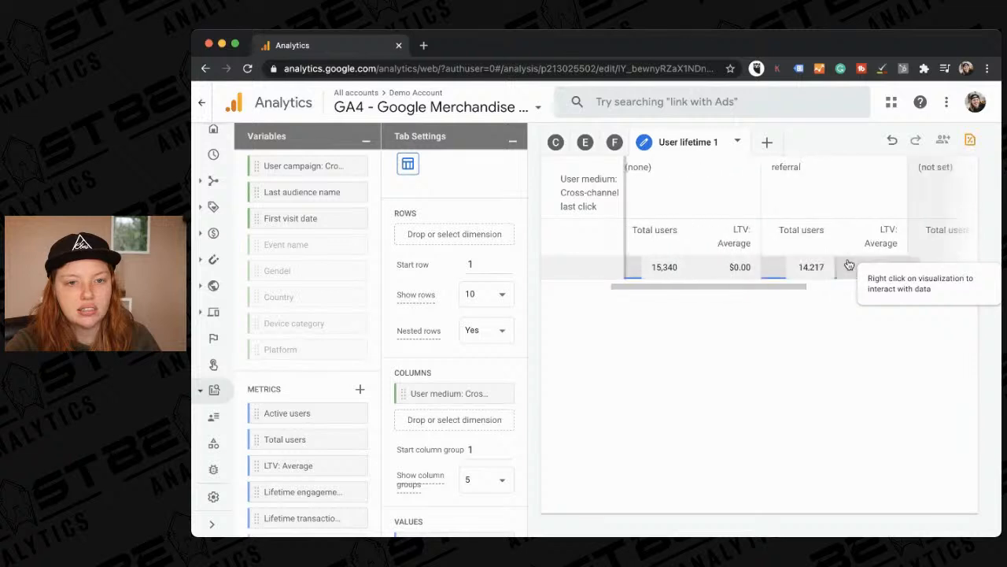
scroll(849, 265, right, 3)
scroll(882, 265, right, 3)
scroll(913, 266, right, 2)
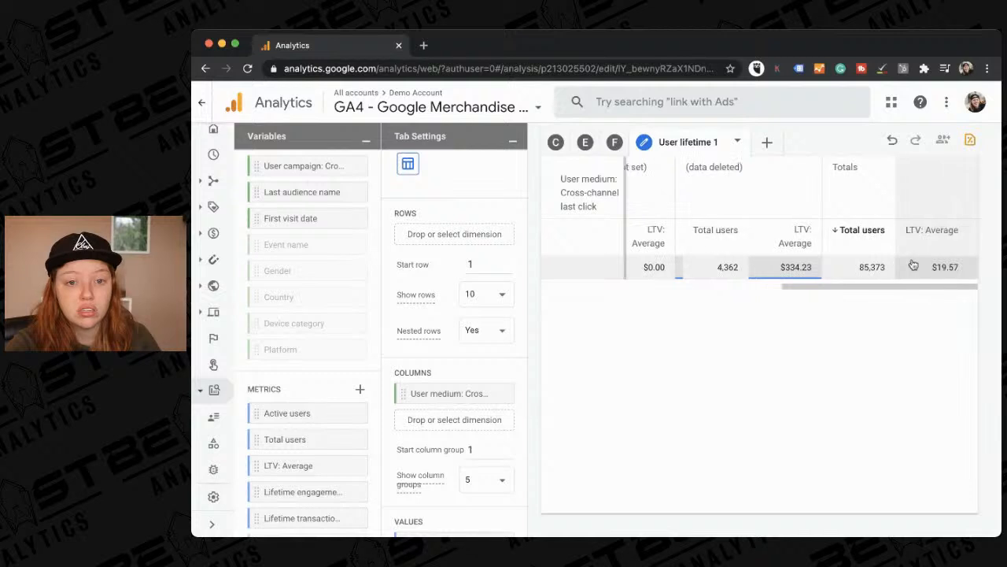
scroll(913, 266, left, 10)
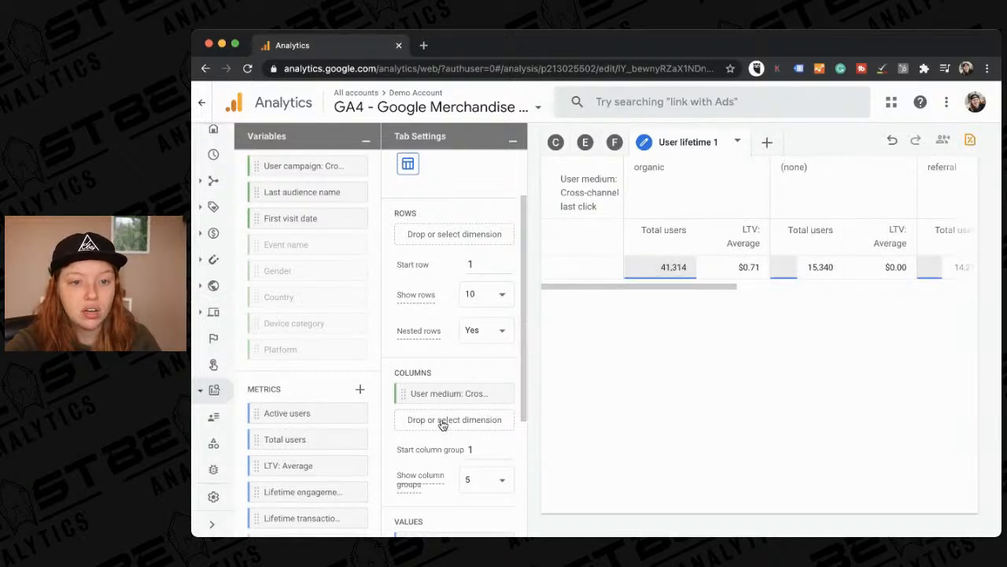
scroll(731, 250, left, 5)
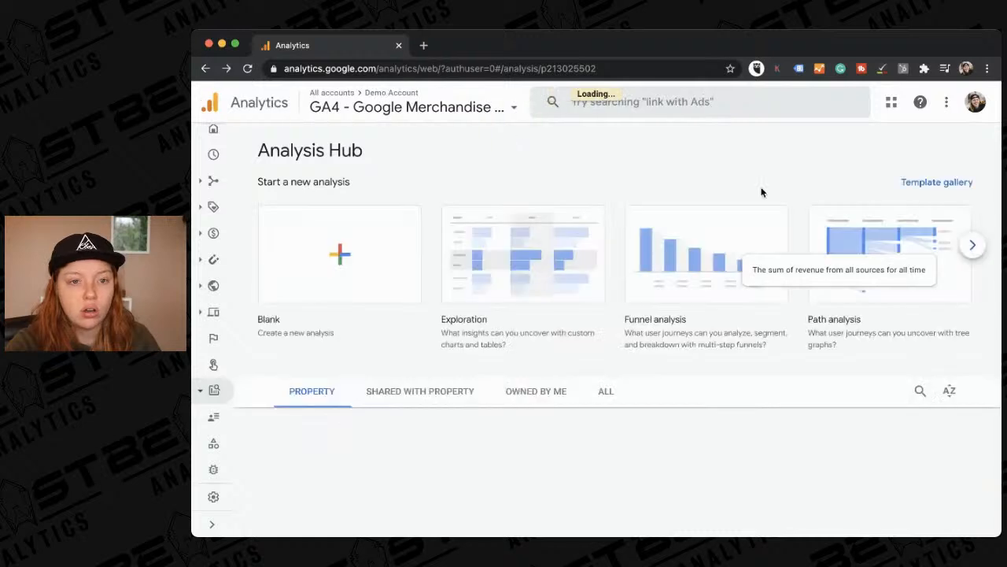
- Go back to the Analysis hub and reopen today's untitled analysis
scroll(761, 192, right, 5)
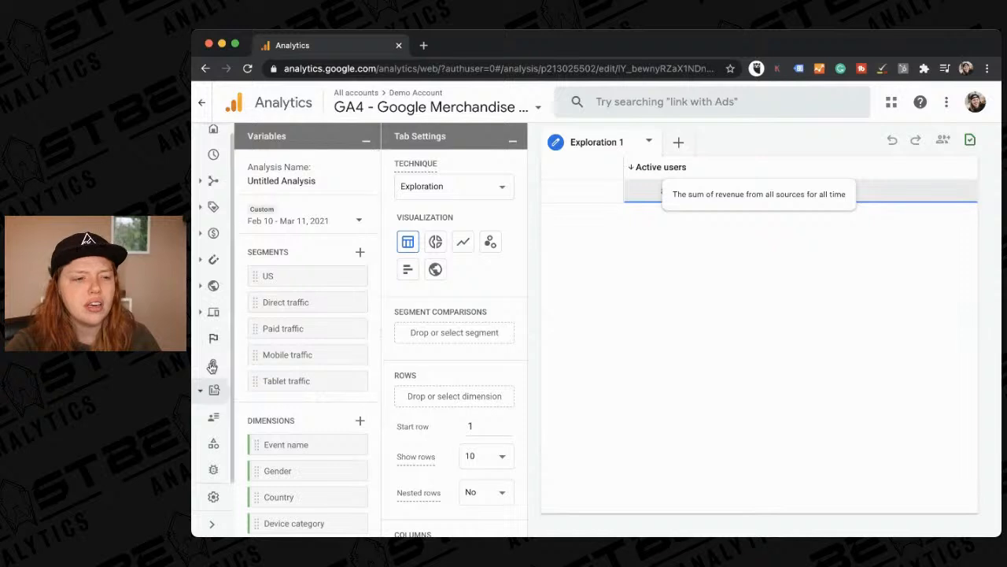
mouse_move(206, 394)
scroll(250, 440, down, 3)
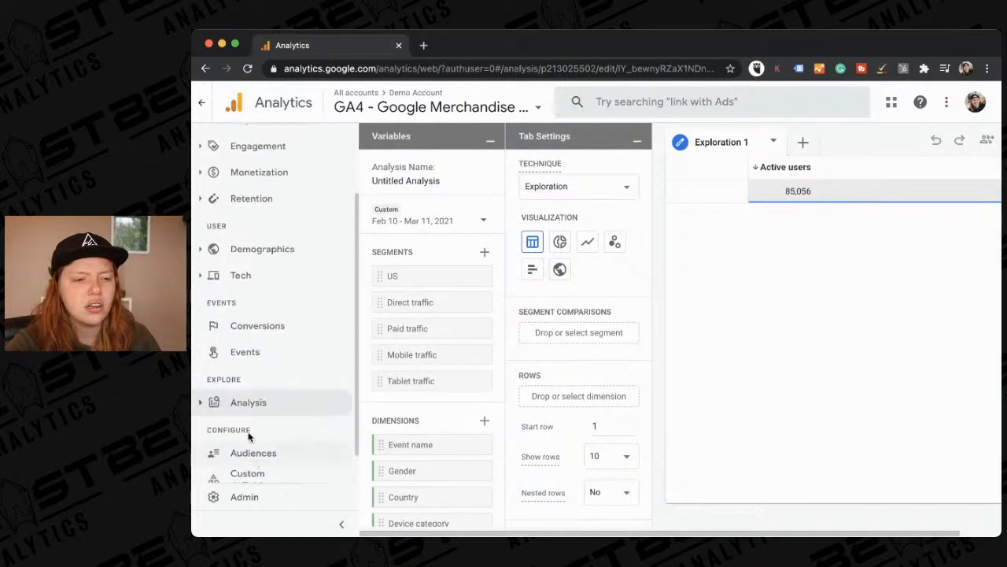
click(201, 403)
click(256, 426)
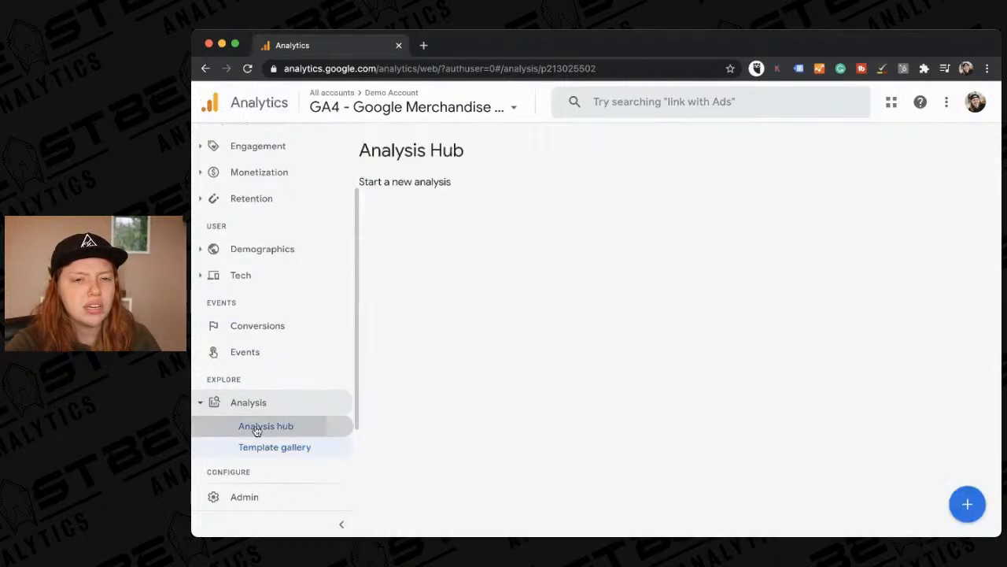
scroll(709, 364, down, 2)
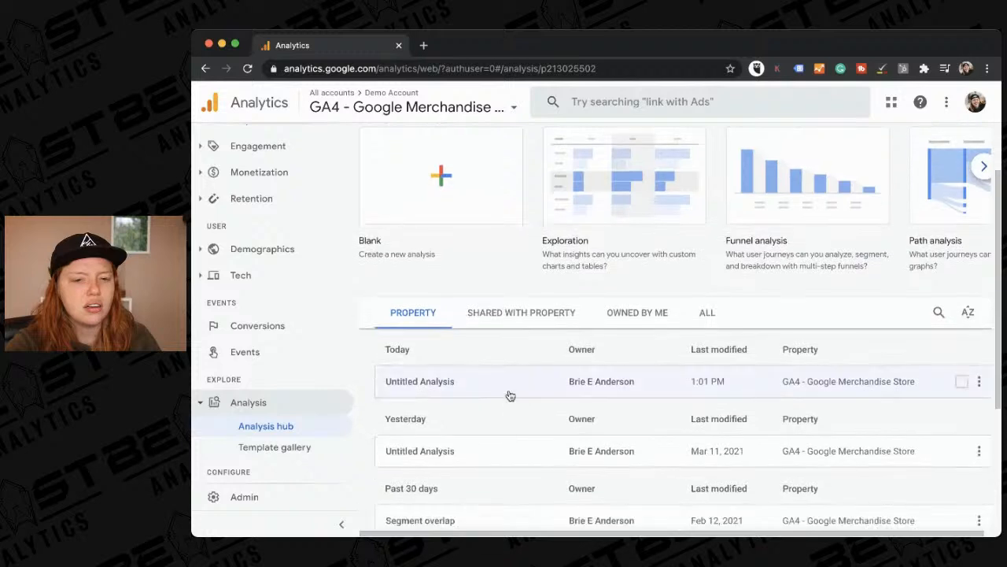
click(509, 394)
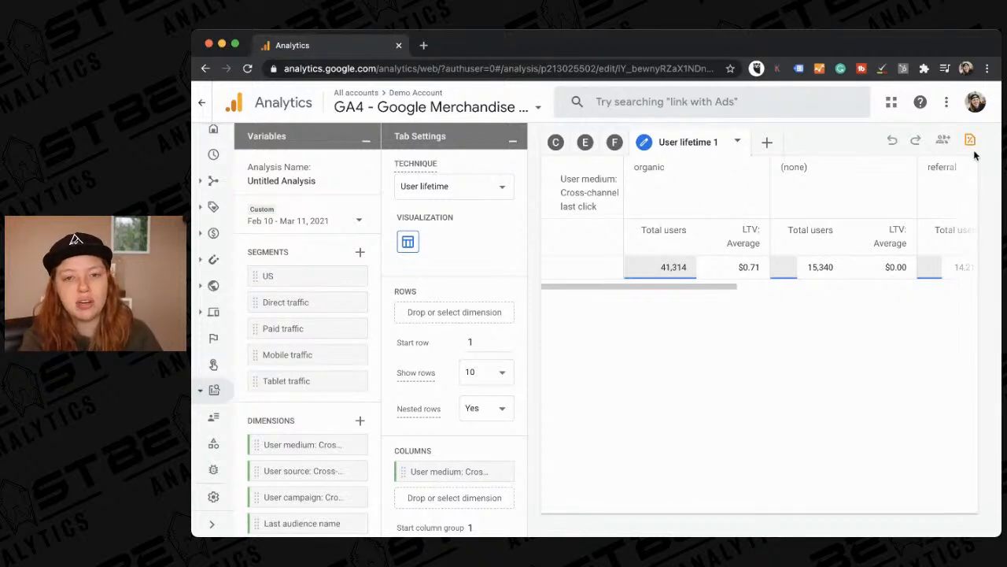
- Check how much available data the user lifetime and funnel analysis tabs are based on, and look over the user lifetime settings
mouse_move(970, 140)
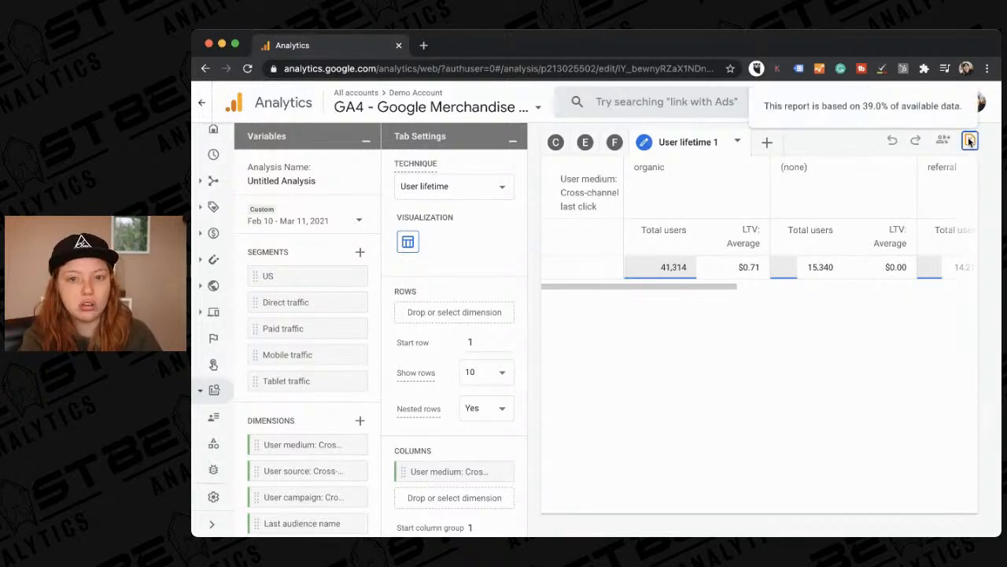
click(613, 142)
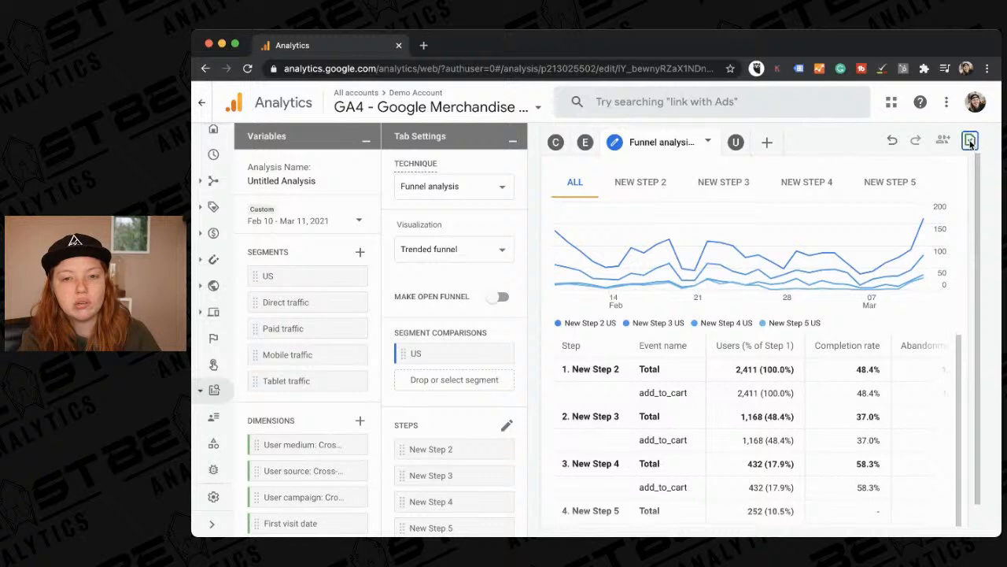
mouse_move(970, 142)
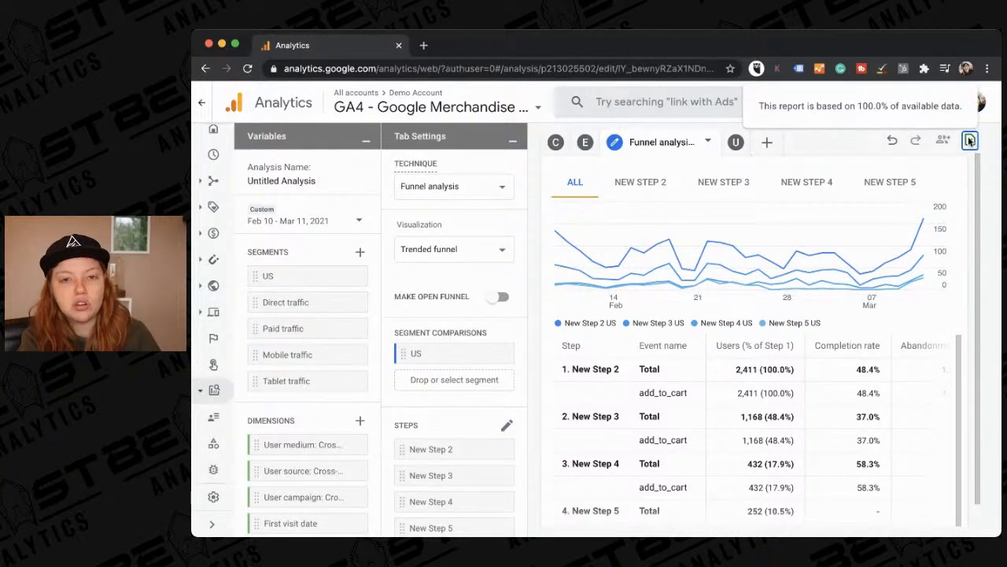
click(735, 142)
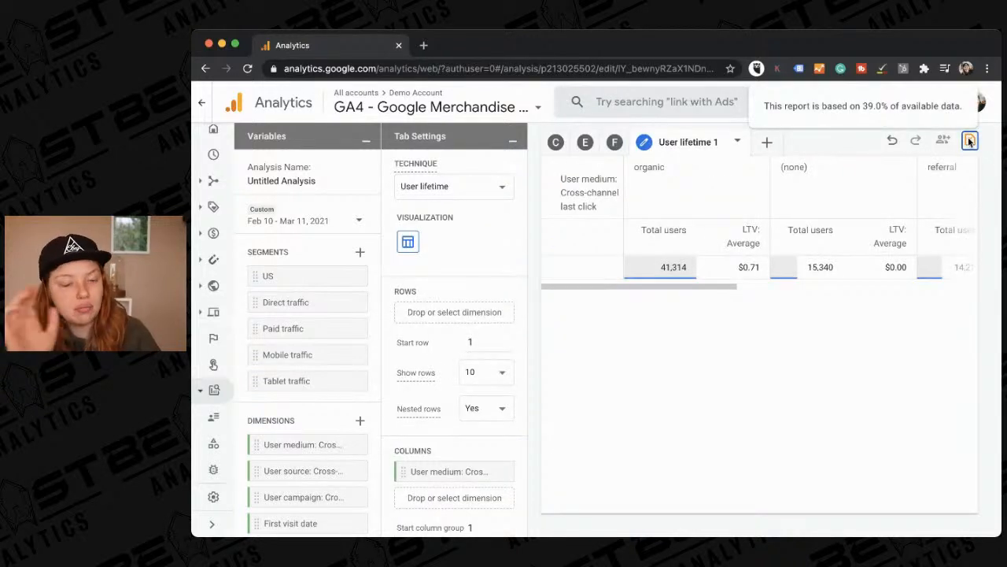
scroll(417, 413, down, 5)
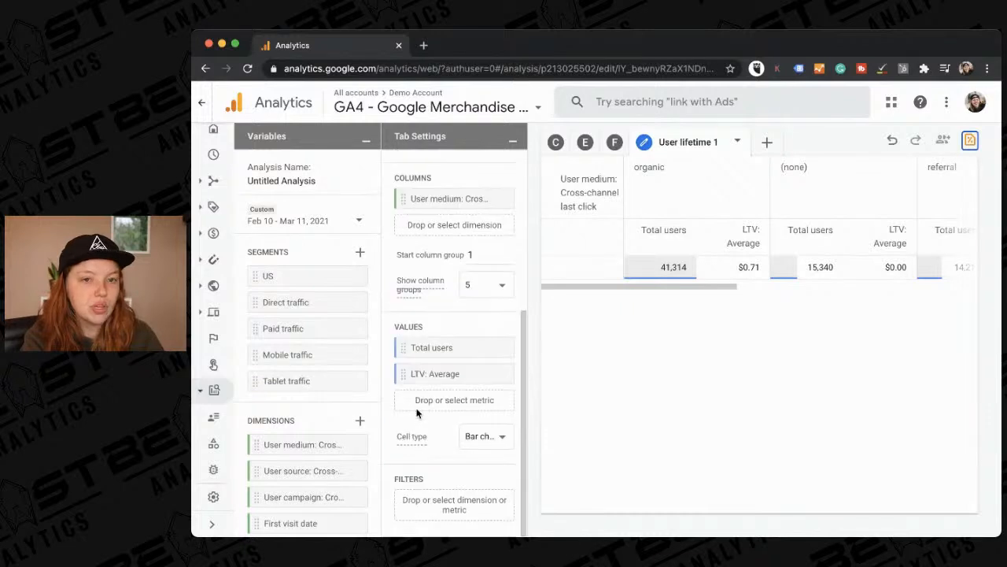
scroll(417, 415, up, 5)
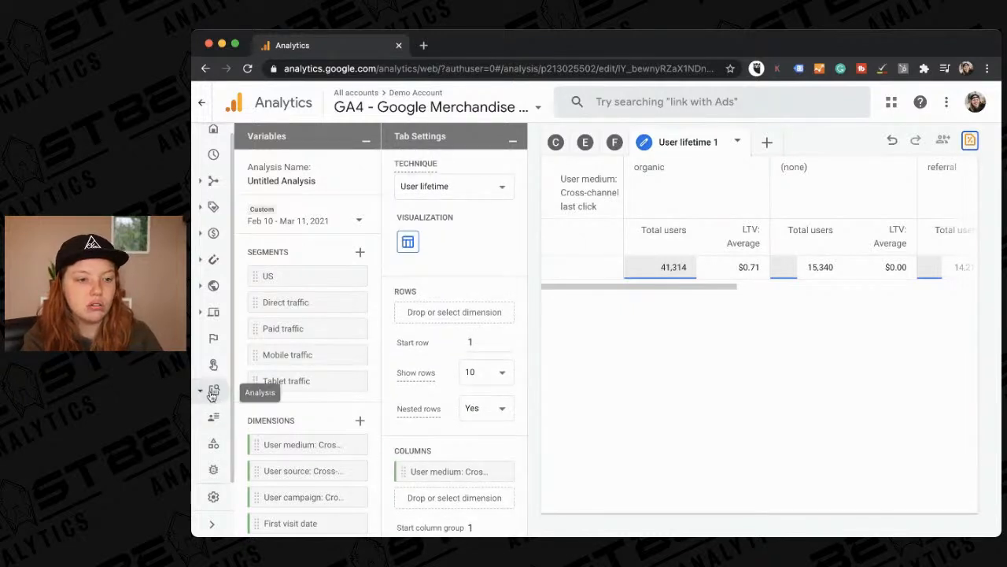
- Return to the Analysis hub and look through the list of saved analyses for the property
mouse_move(213, 390)
scroll(254, 462, down, 3)
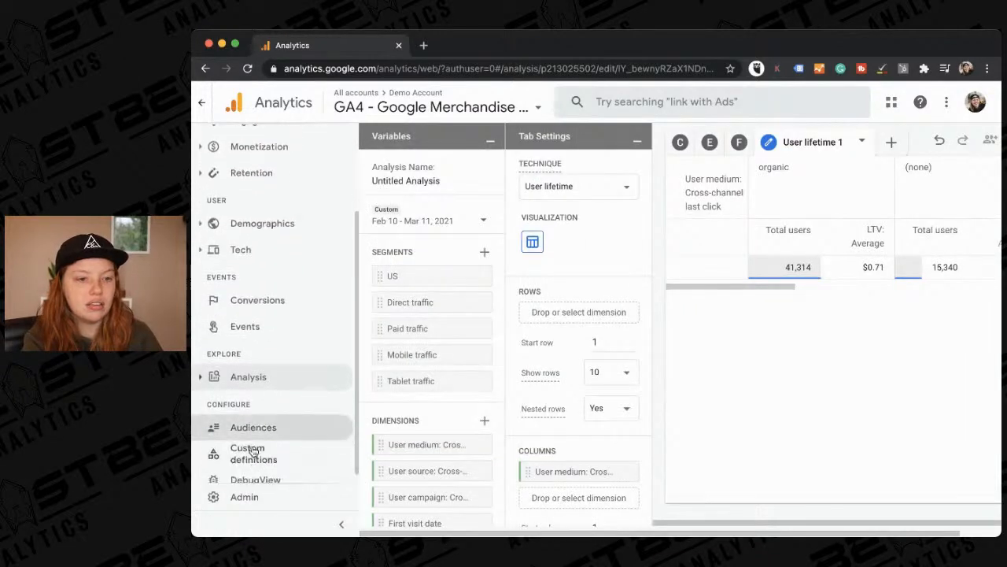
click(240, 377)
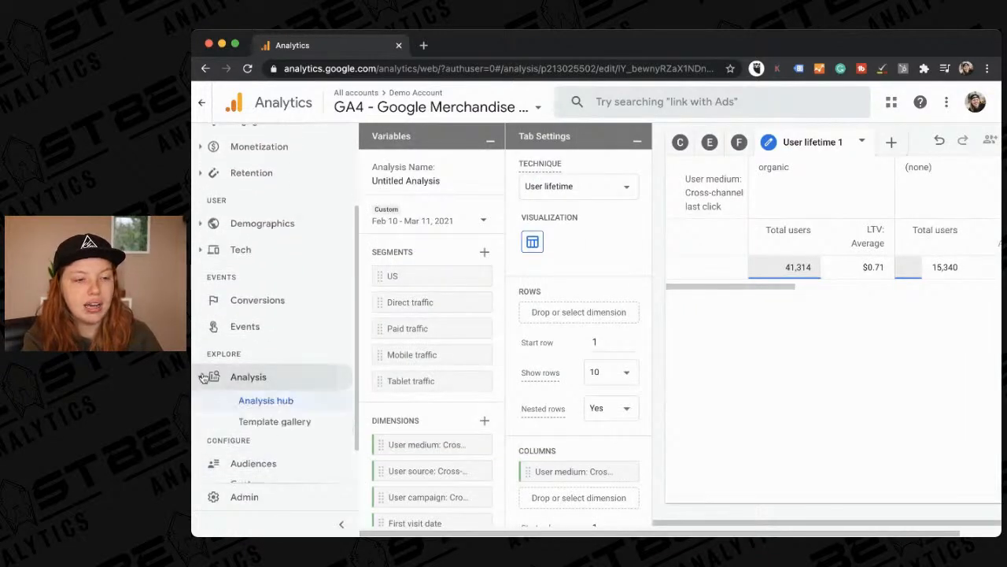
click(260, 403)
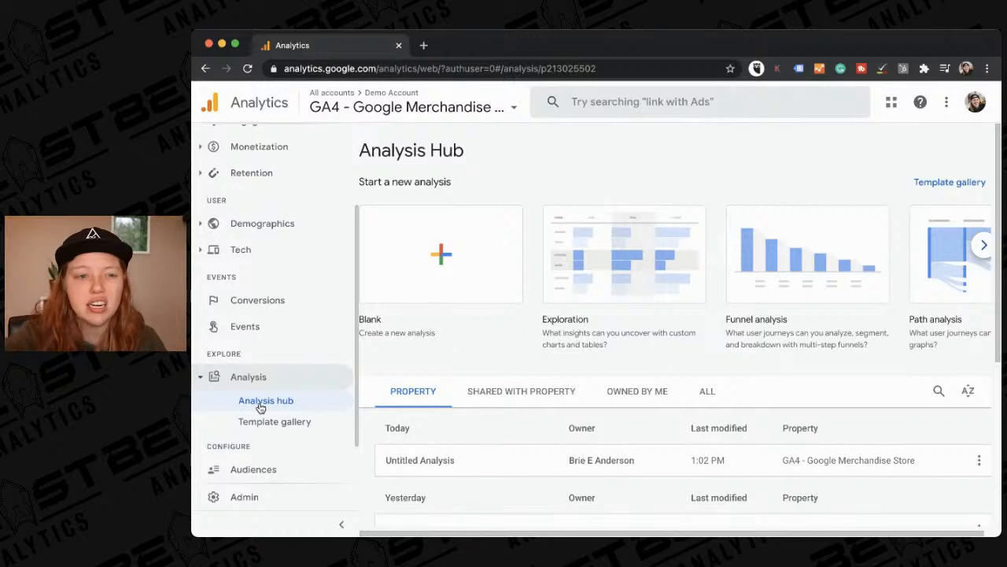
scroll(859, 334, down, 3)
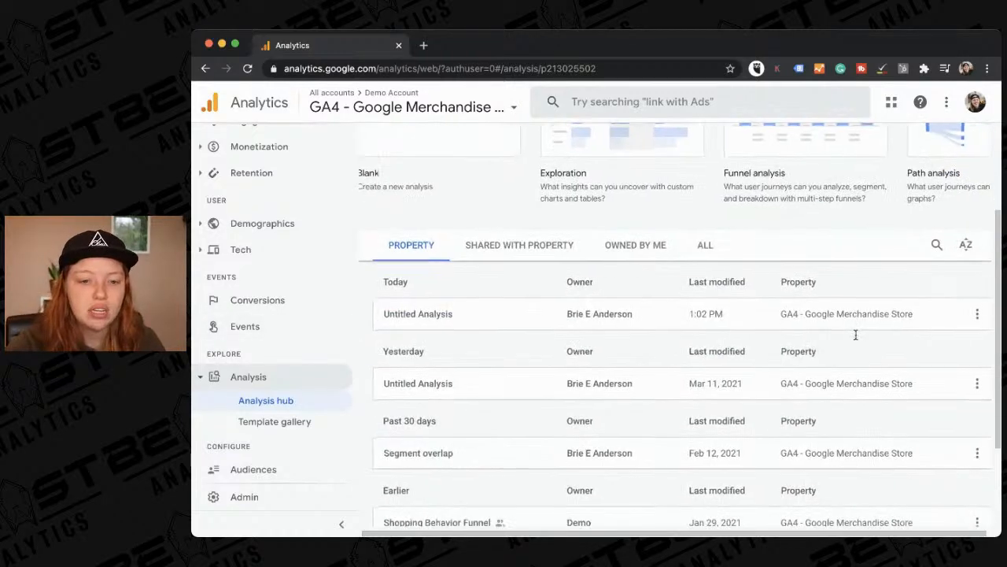
scroll(858, 339, up, 3)
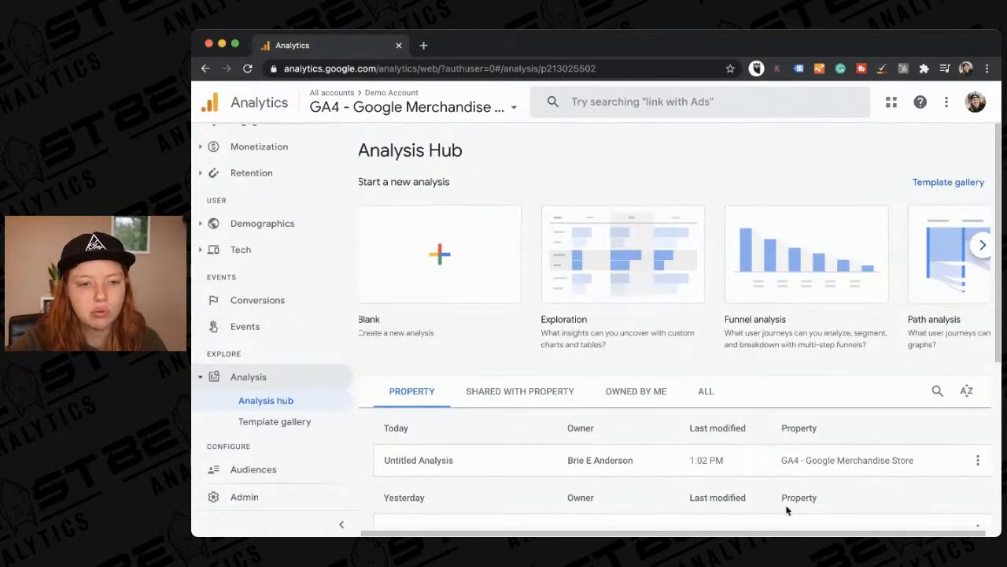
scroll(582, 425, down, 4)
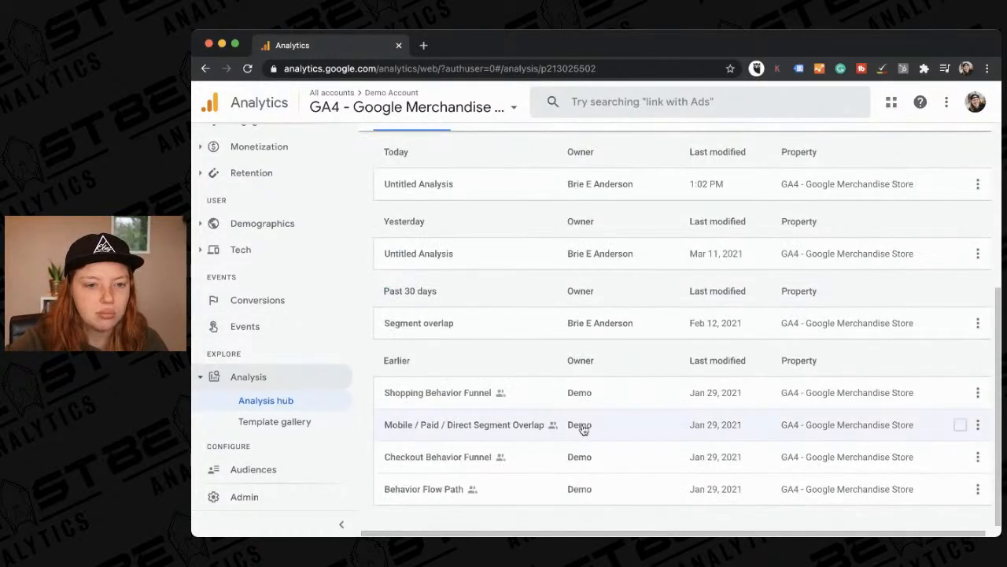
- Open the shared Mobile / Paid / Direct Segment Overlap analysis and examine how the three traffic segments overlap
click(447, 431)
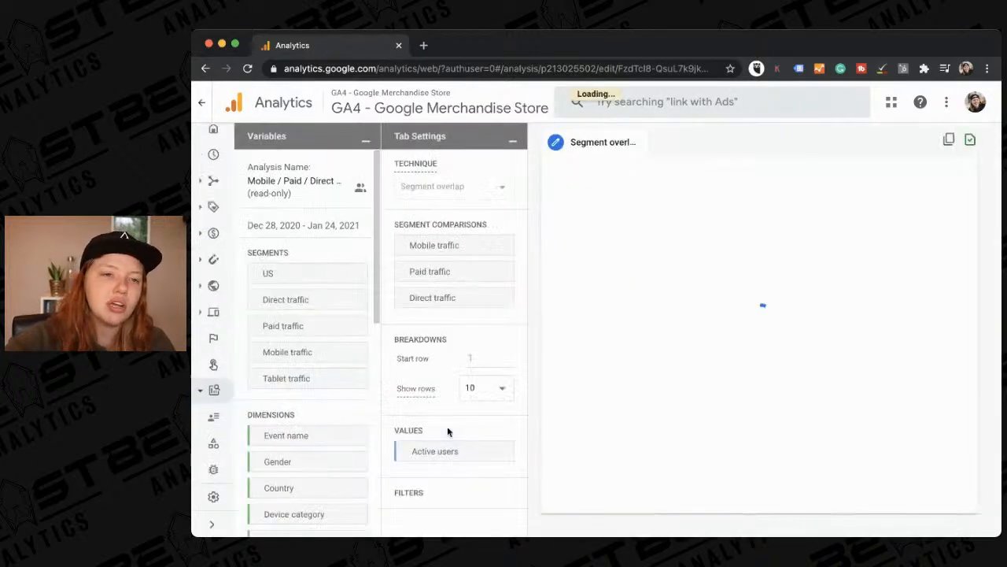
scroll(474, 390, down, 1)
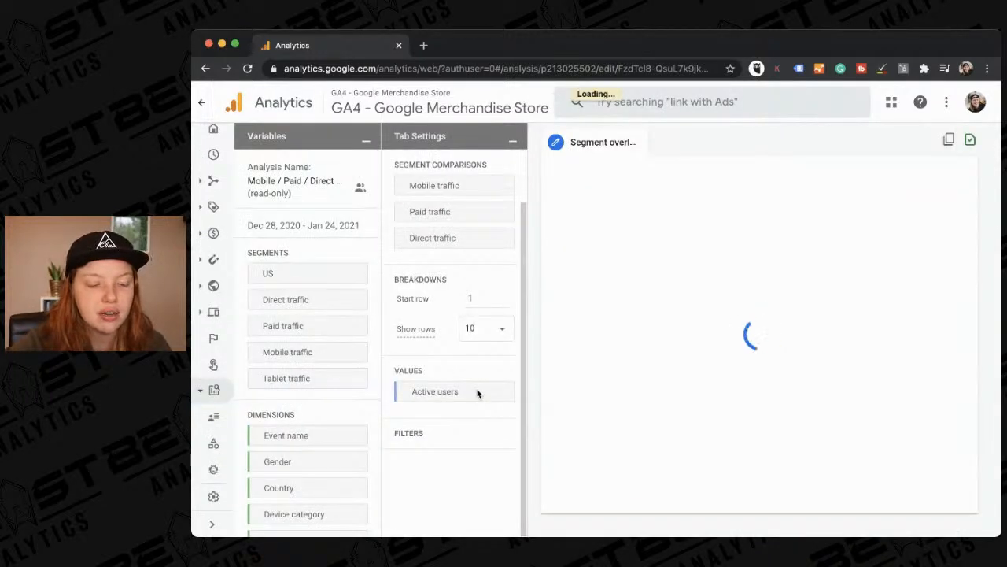
scroll(477, 393, up, 1)
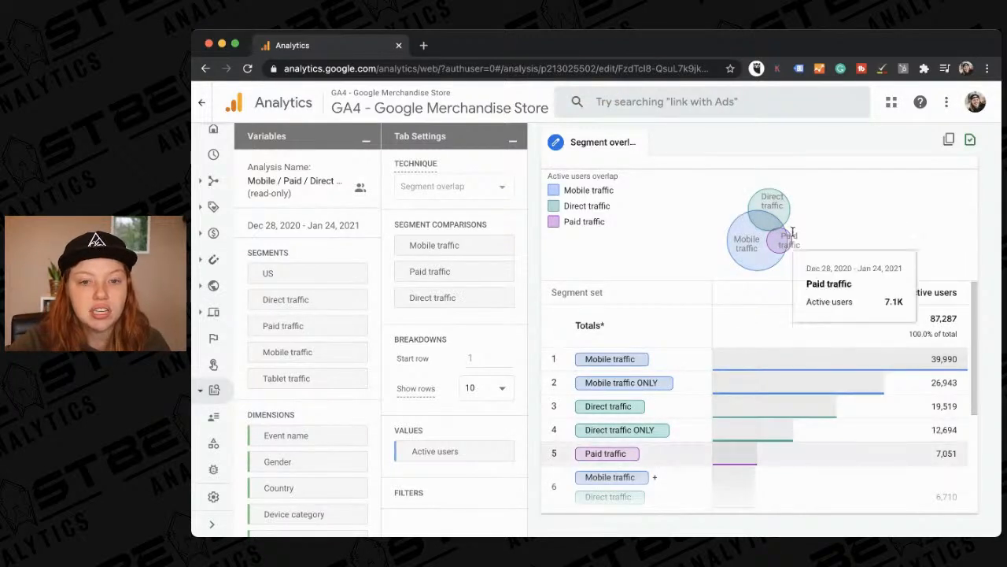
mouse_move(770, 225)
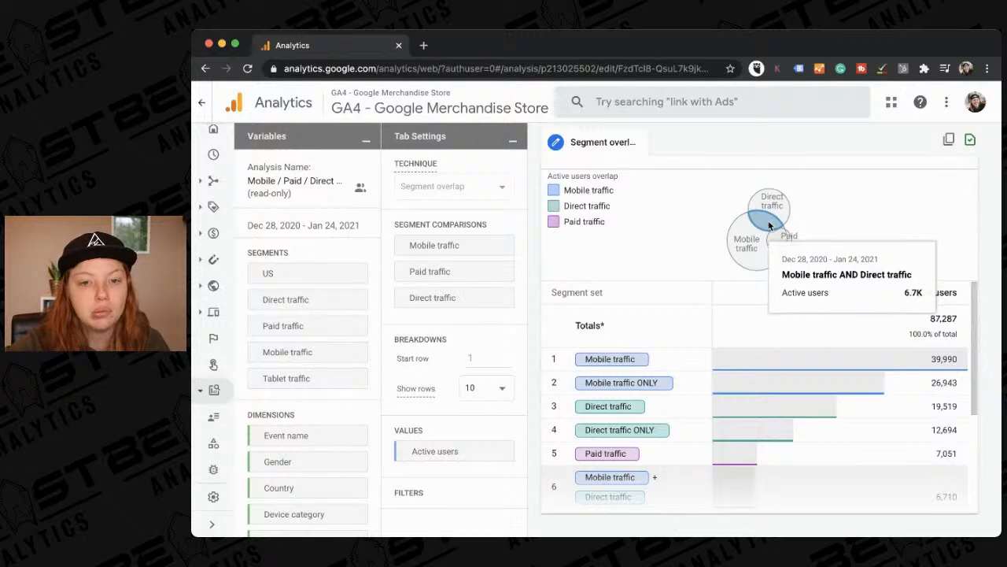
mouse_move(776, 243)
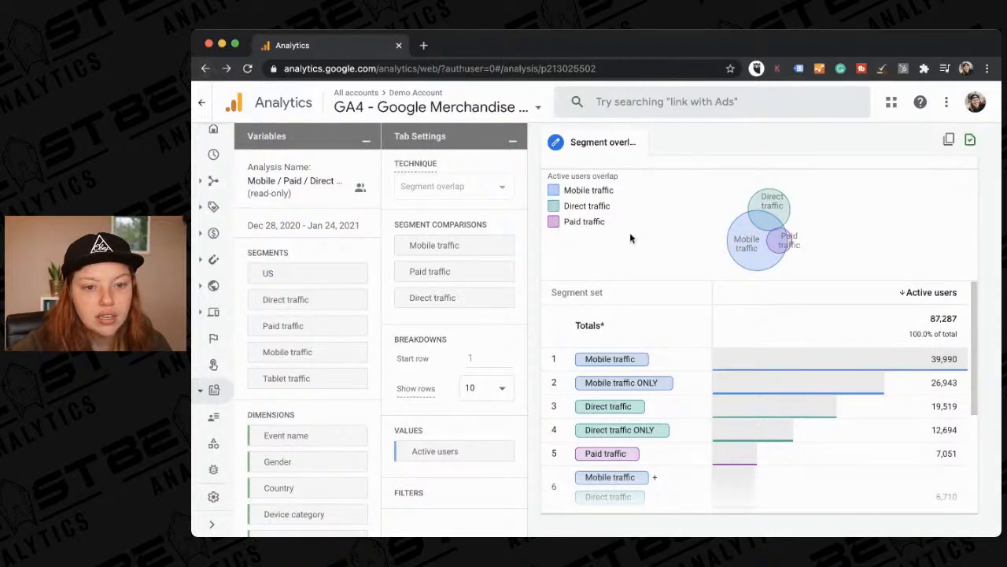
- Go back to the Analysis hub, open the shared Behavior Flow Path analysis and look over its tab settings
scroll(552, 489, down, 4)
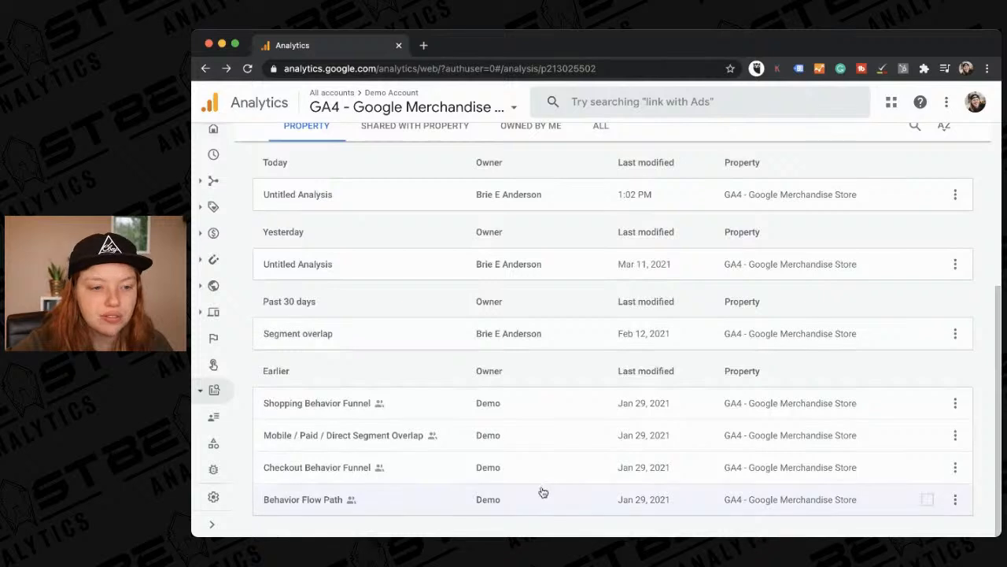
click(422, 506)
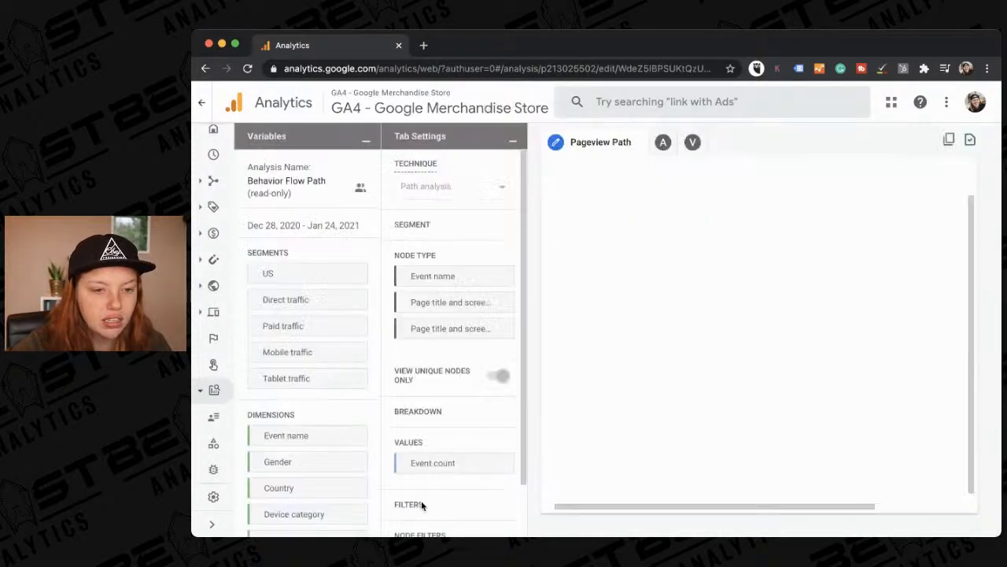
scroll(423, 506, down, 2)
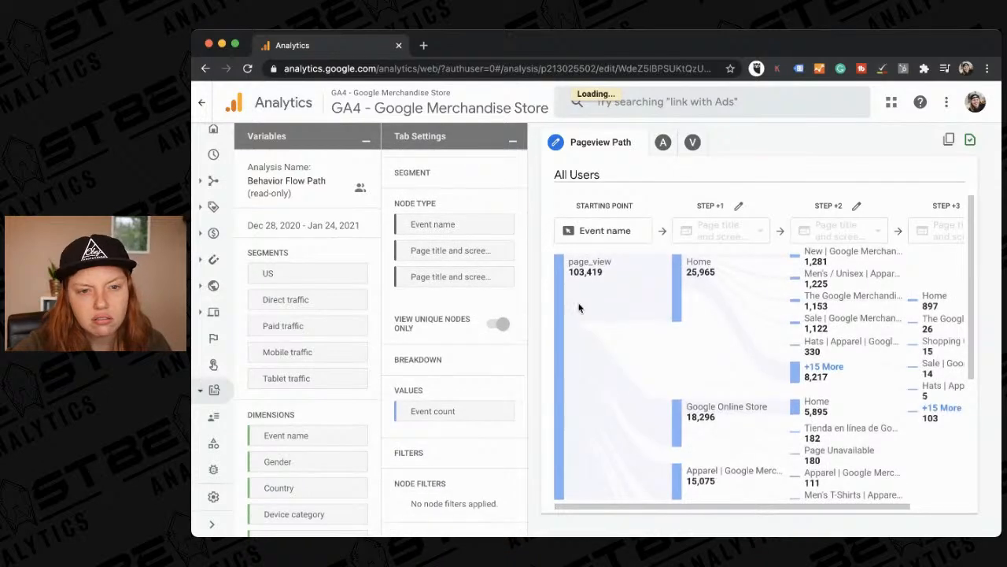
- Examine the Pageview Path tree from the page_view starting point through step +3
scroll(732, 342, right, 3)
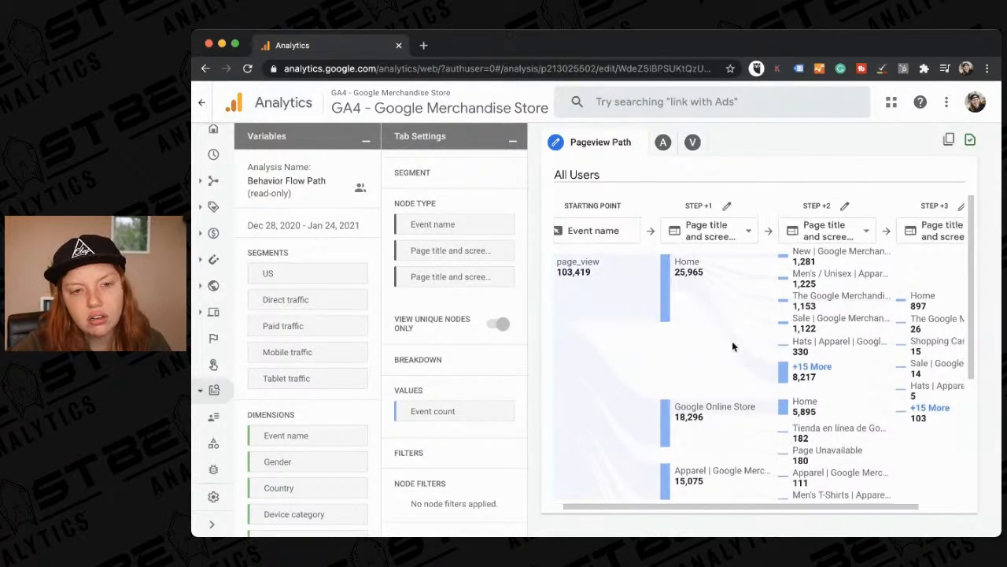
scroll(732, 346, down, 3)
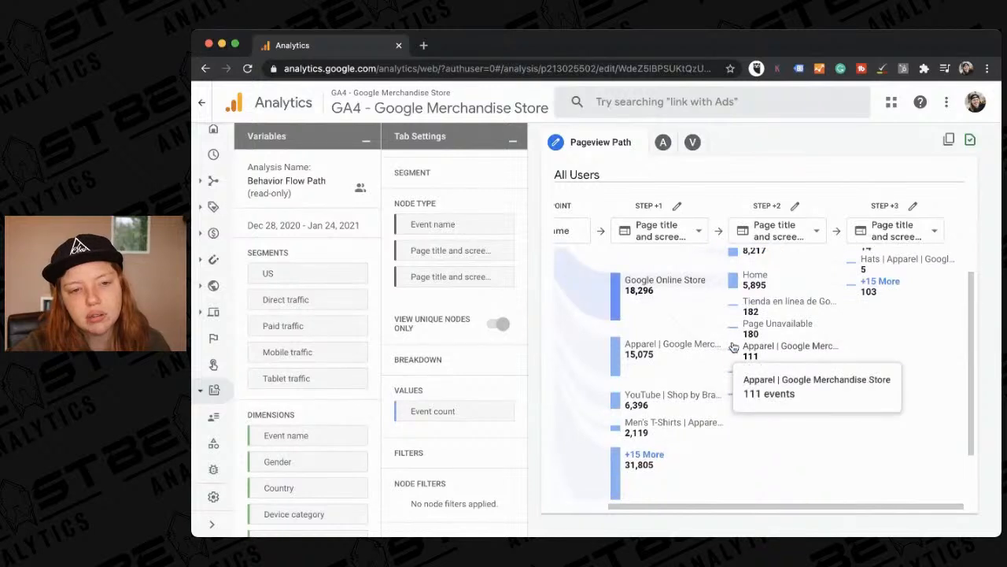
scroll(732, 346, left, 3)
scroll(732, 347, up, 1)
scroll(732, 346, up, 2)
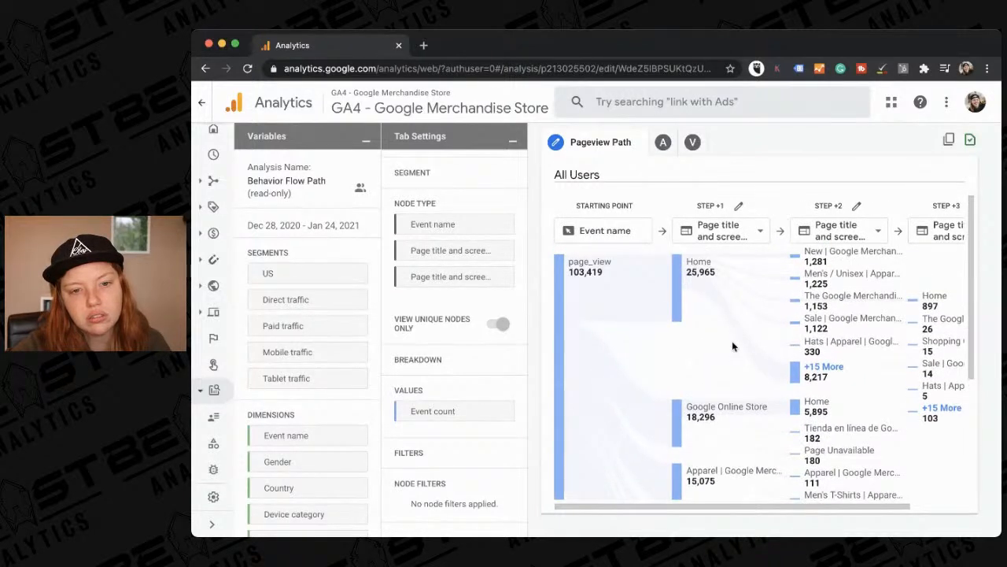
scroll(732, 346, down, 2)
scroll(732, 346, right, 2)
scroll(732, 346, down, 2)
scroll(732, 346, right, 1)
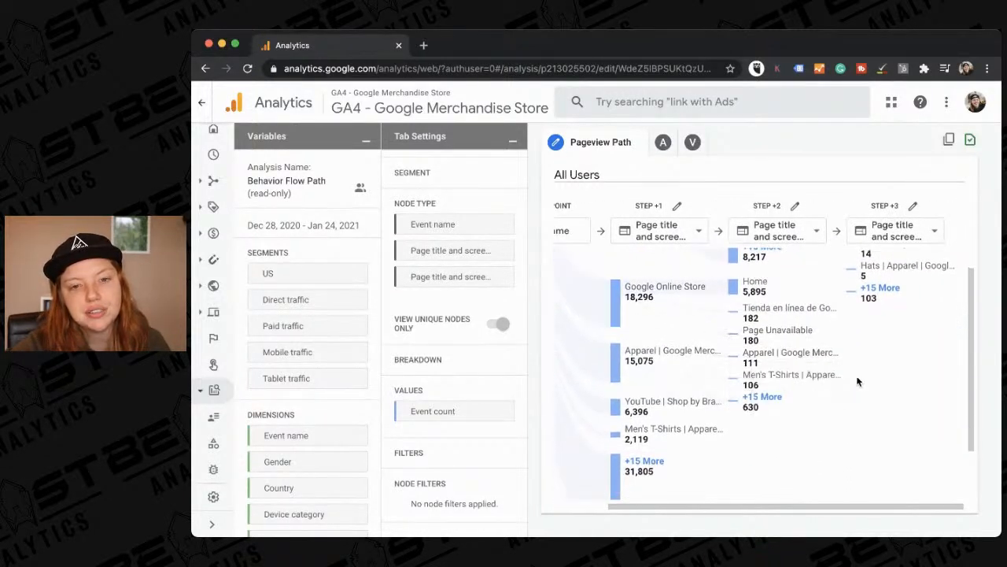
- Look at the Add to Cart Path and View Promotion Path tabs of the analysis, ending on Add to Cart Path
scroll(857, 381, left, 2)
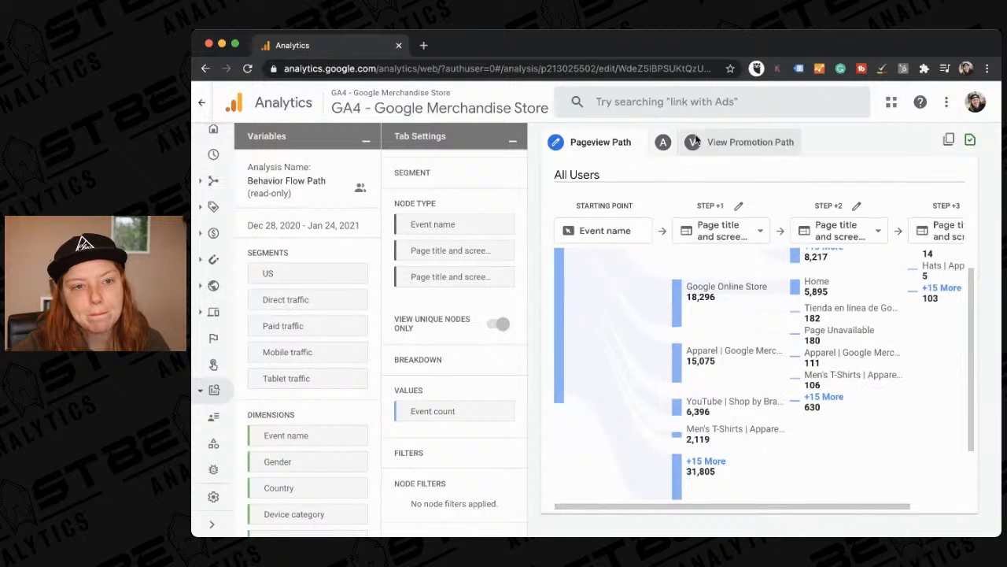
click(667, 144)
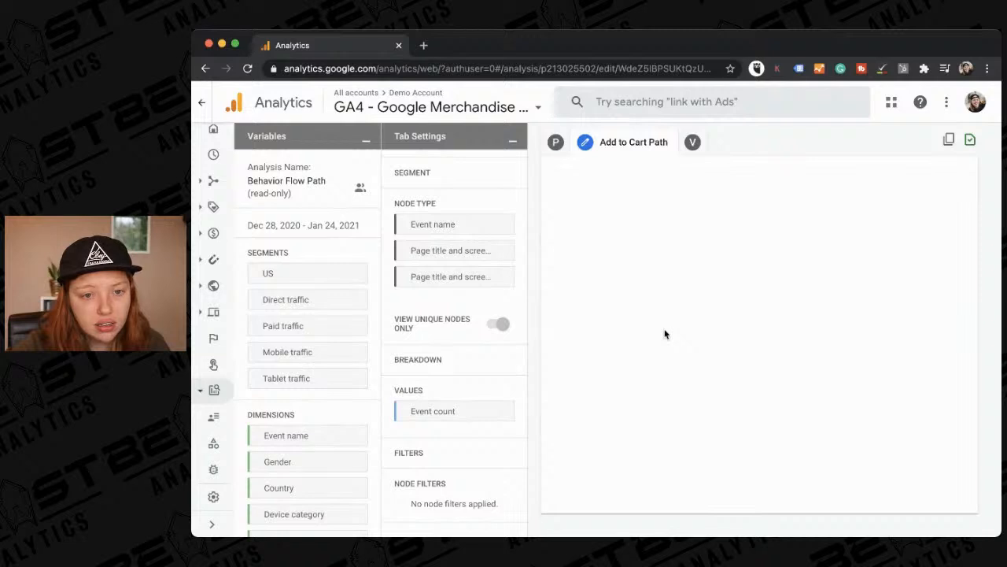
click(692, 146)
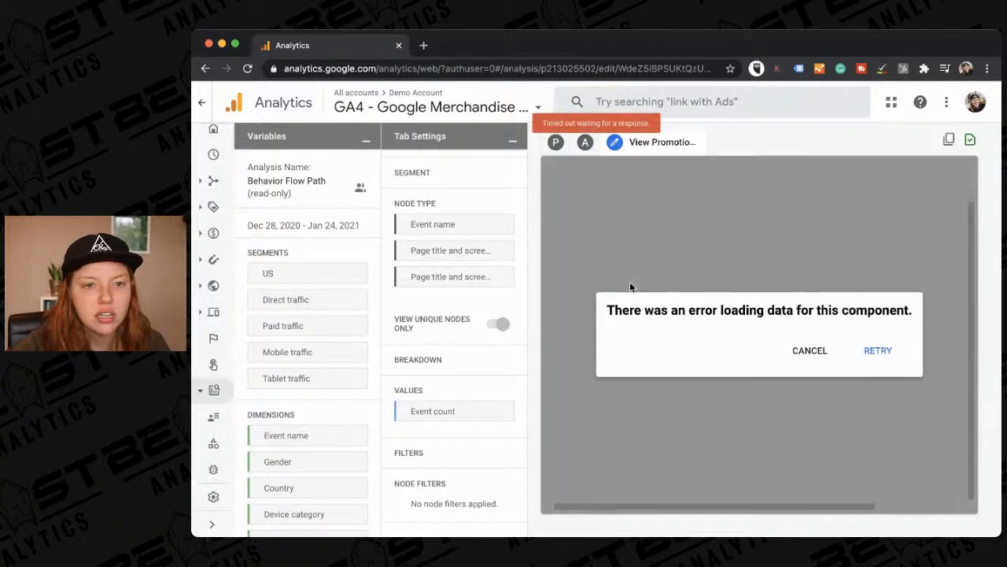
click(584, 145)
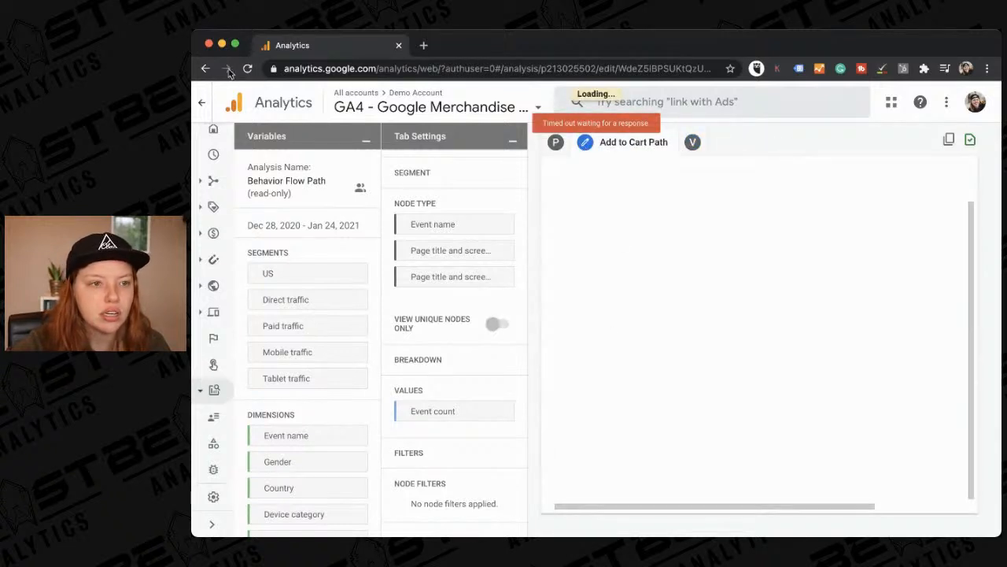
- Leave the Behavior Flow Path analysis and open the Analysis template gallery
click(213, 391)
scroll(260, 445, down, 1)
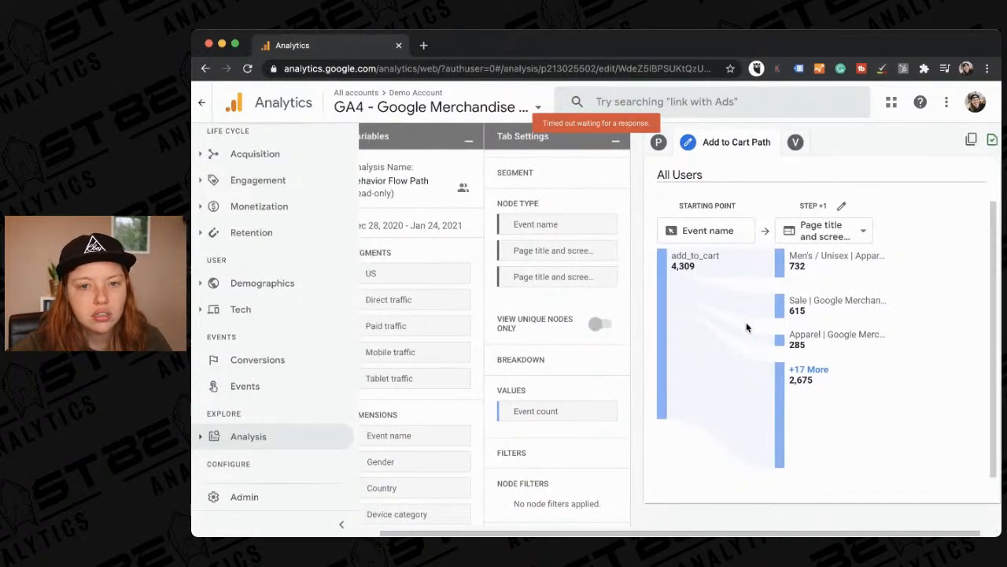
scroll(748, 327, left, 1)
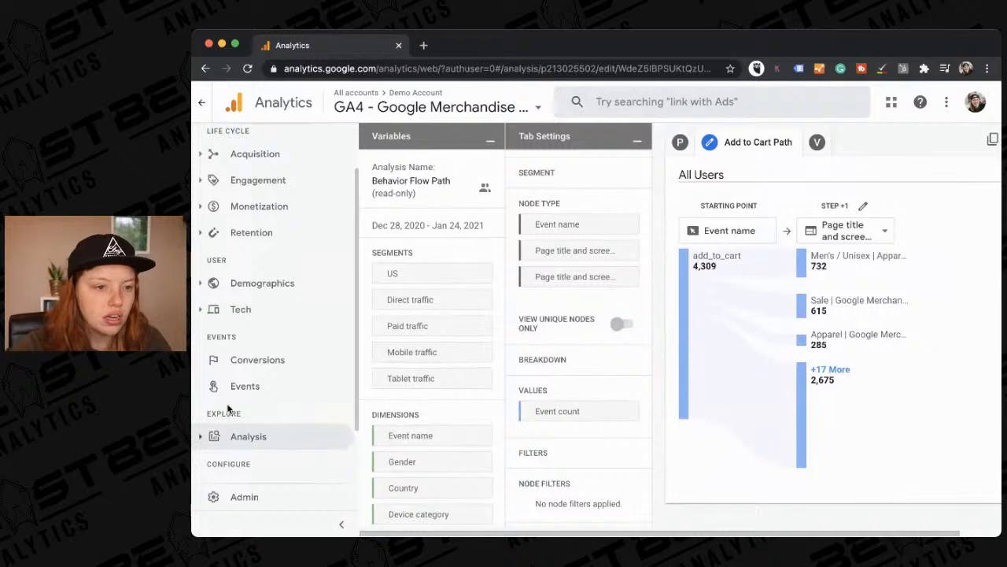
click(206, 435)
click(260, 479)
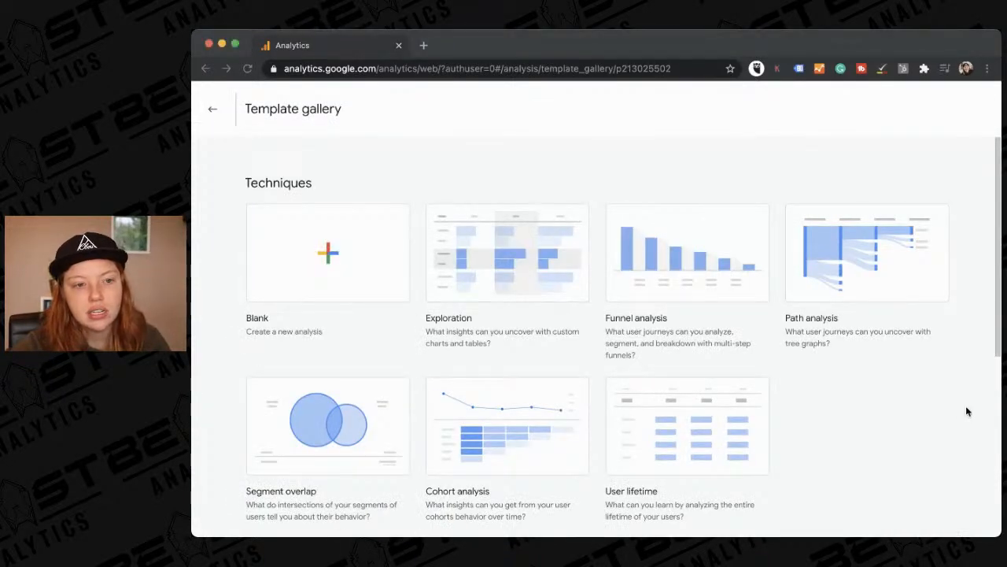
- Browse the gallery's techniques and use cases, and create an analysis from the User behavior template
scroll(390, 270, down, 2)
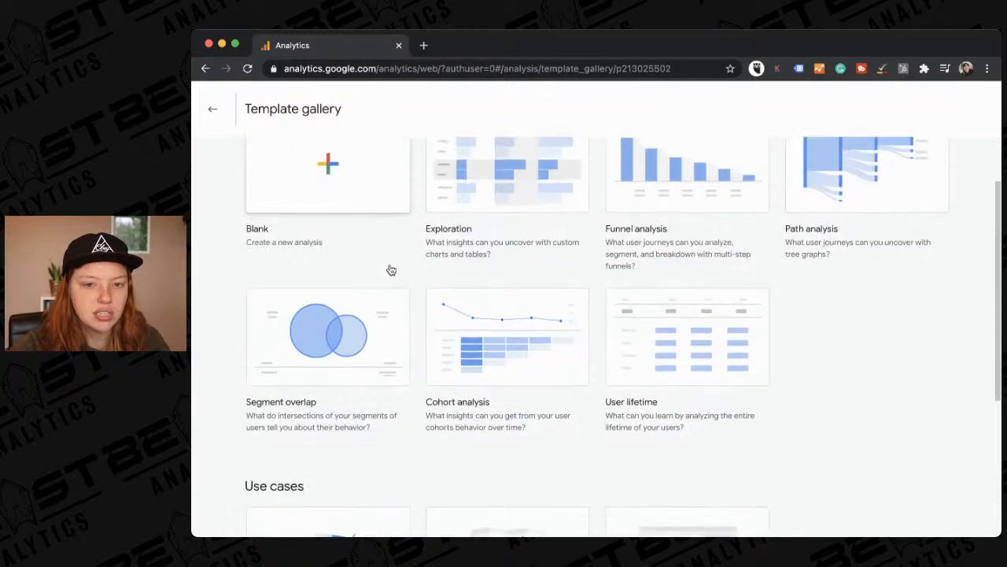
scroll(390, 270, down, 5)
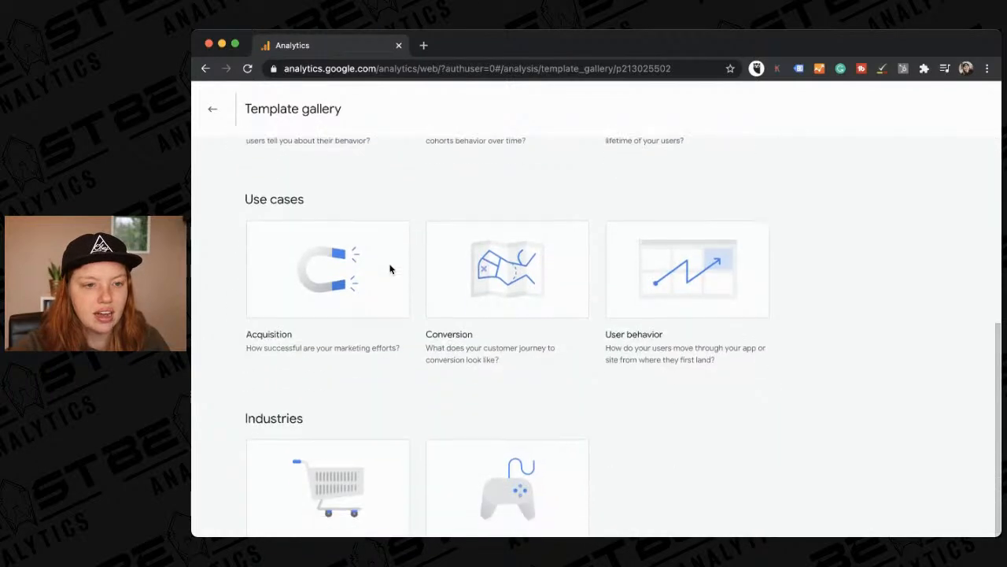
click(646, 293)
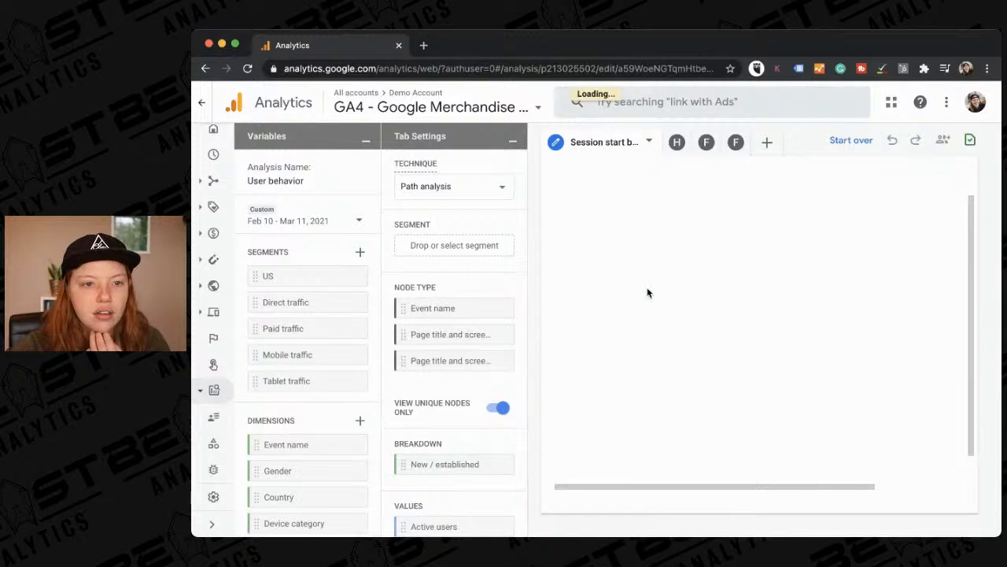